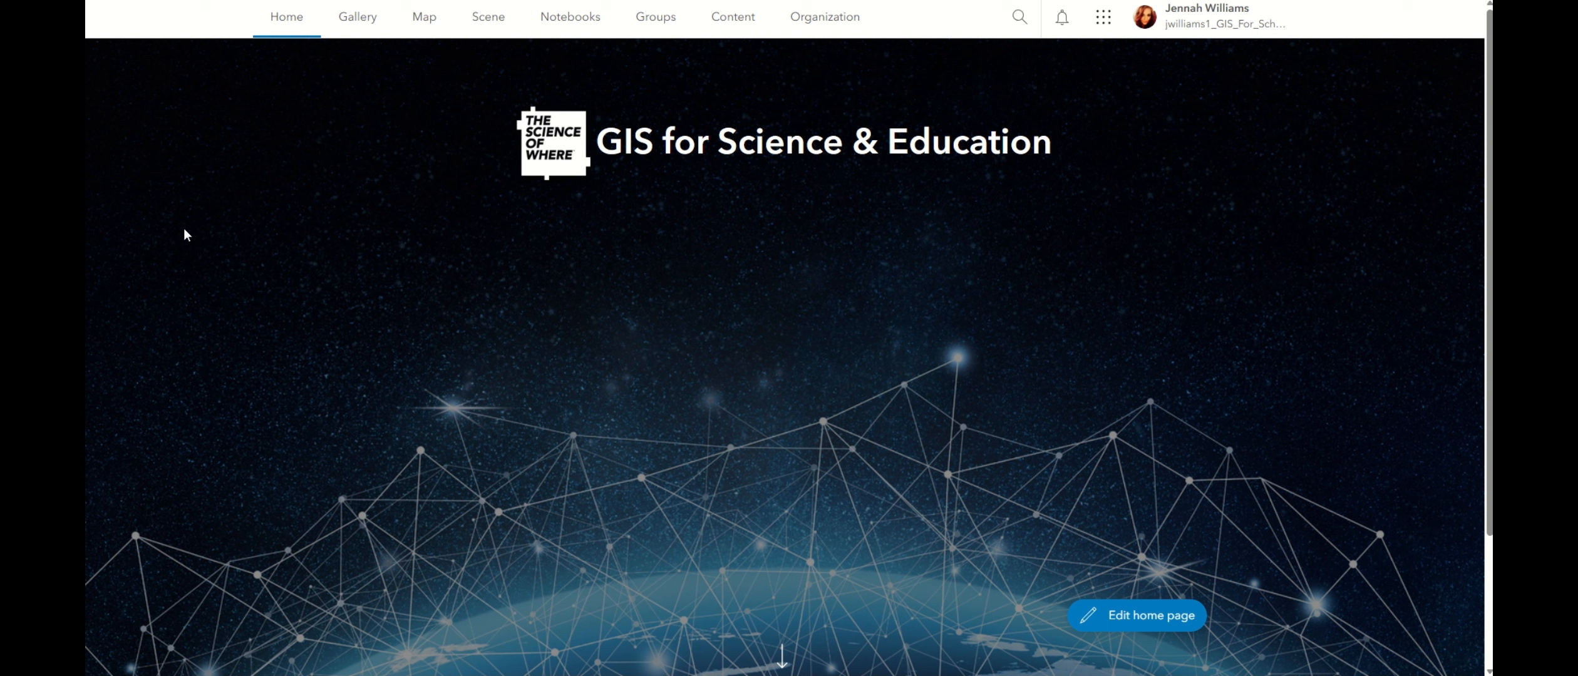
- Open Survey123 from the organization's home page and browse the gallery of existing surveys
{"action": "left_click", "coordinate": [1103, 19]}
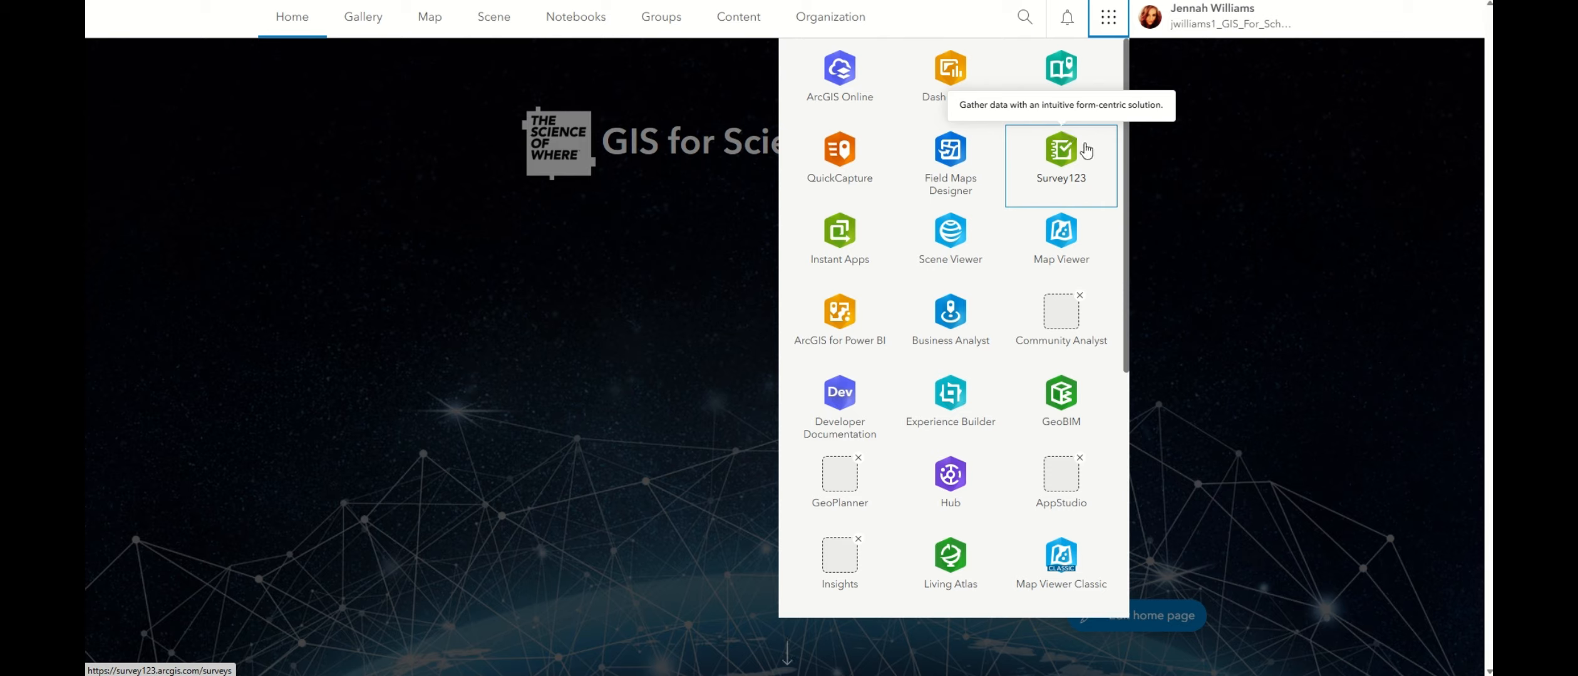
{"action": "left_click", "coordinate": [1069, 164]}
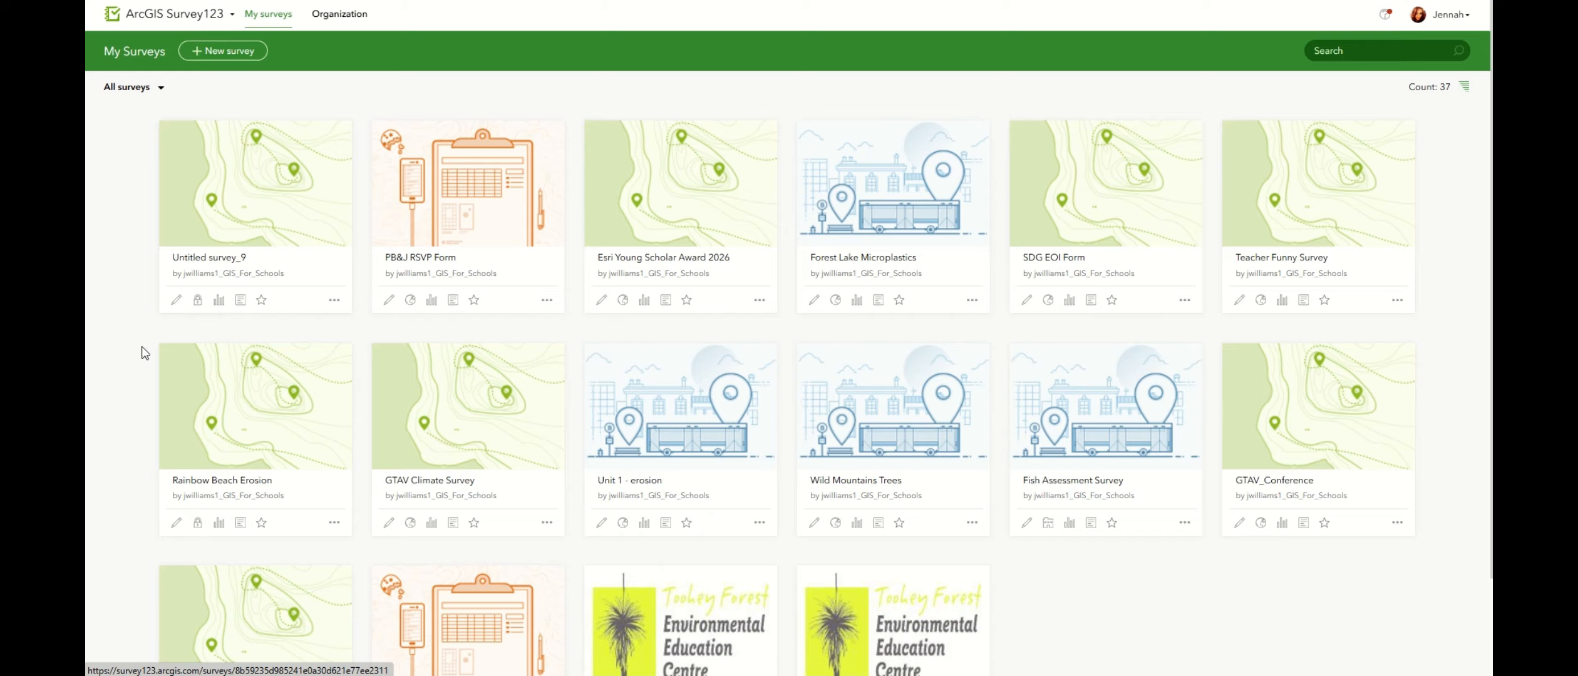
{"action": "scroll", "coordinate": [211, 501], "scroll_direction": "down", "scroll_amount": 1}
{"action": "scroll", "coordinate": [212, 501], "scroll_direction": "down", "scroll_amount": 3}
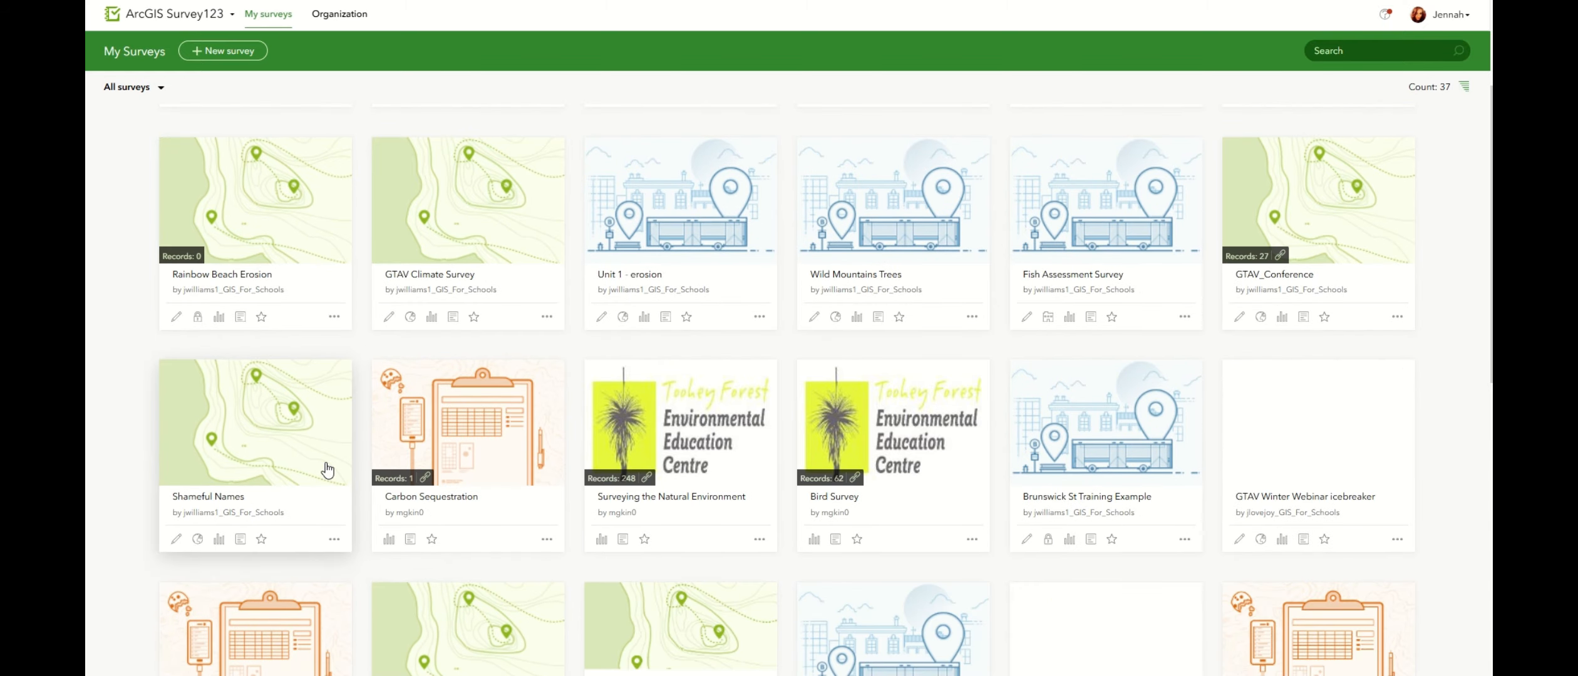
{"action": "scroll", "coordinate": [320, 454], "scroll_direction": "up", "scroll_amount": 3}
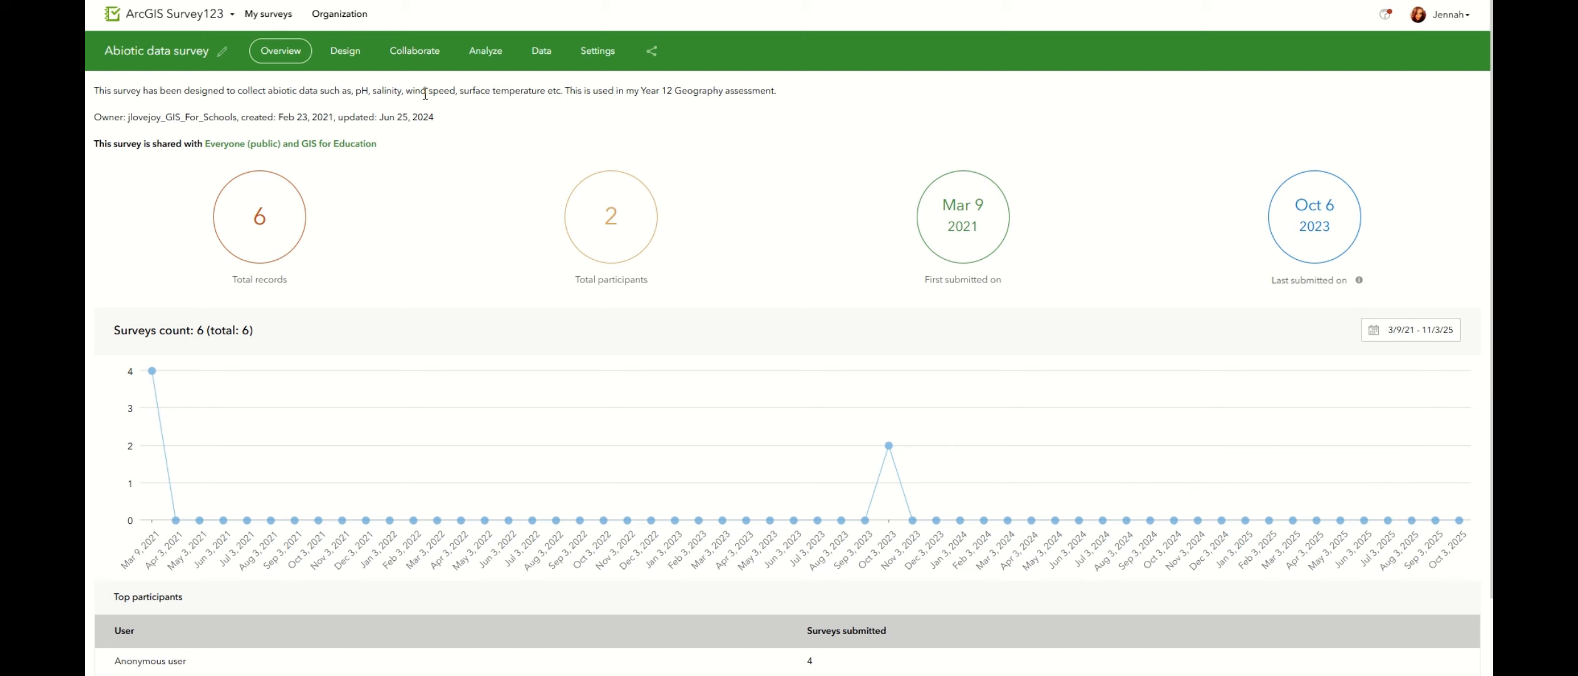
- Open the Abiotic data survey's design and look through the question types and survey elements that can be added
{"action": "left_click", "coordinate": [351, 61]}
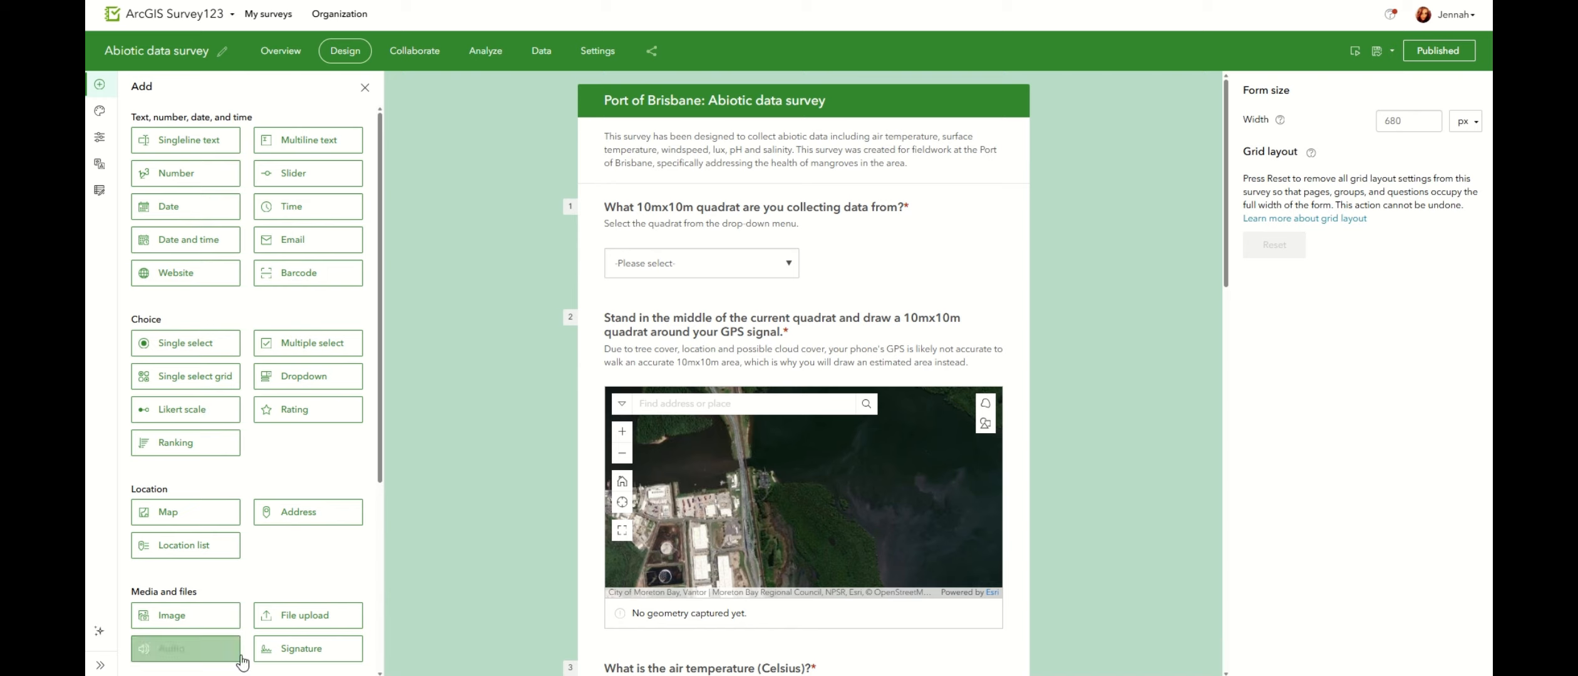
{"action": "scroll", "coordinate": [282, 150], "scroll_direction": "down", "scroll_amount": 5}
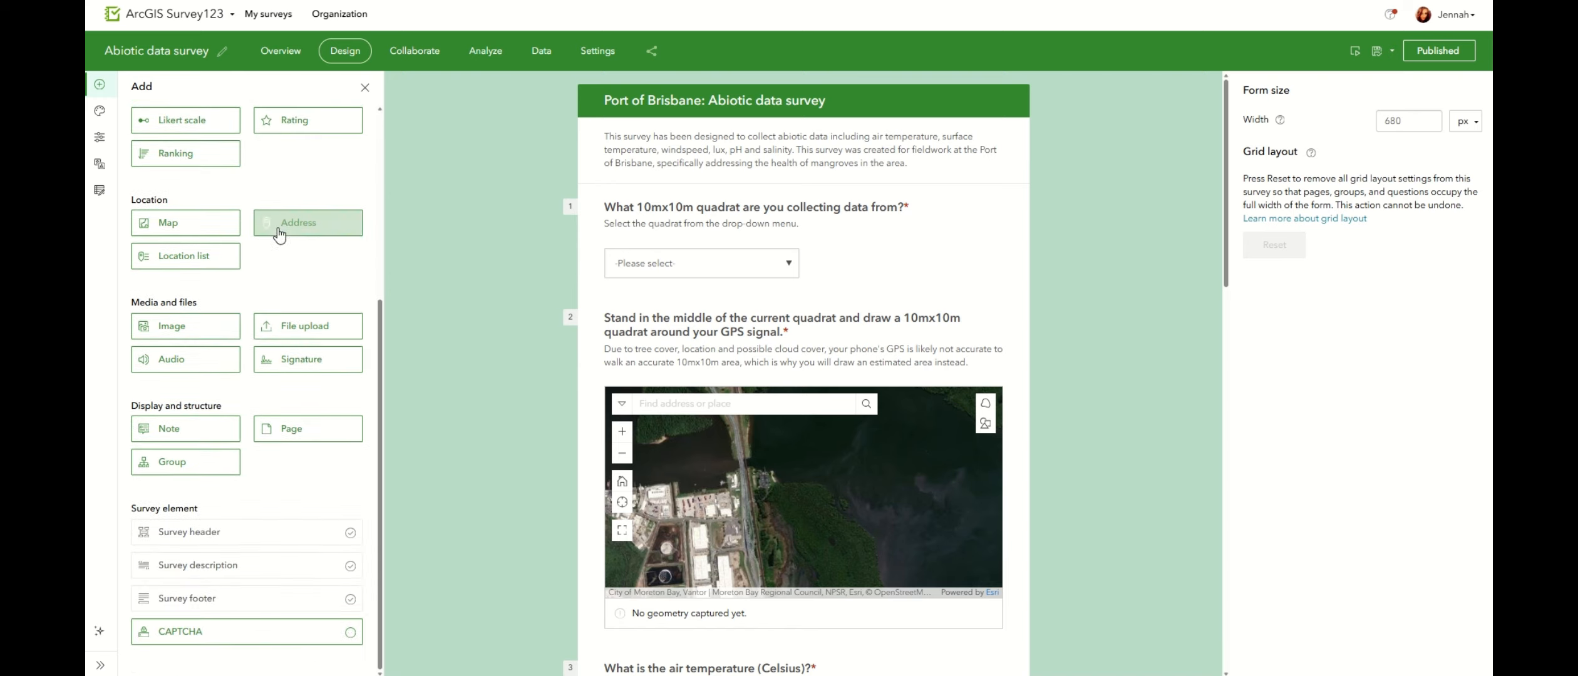
{"action": "scroll", "coordinate": [334, 592], "scroll_direction": "up", "scroll_amount": 5}
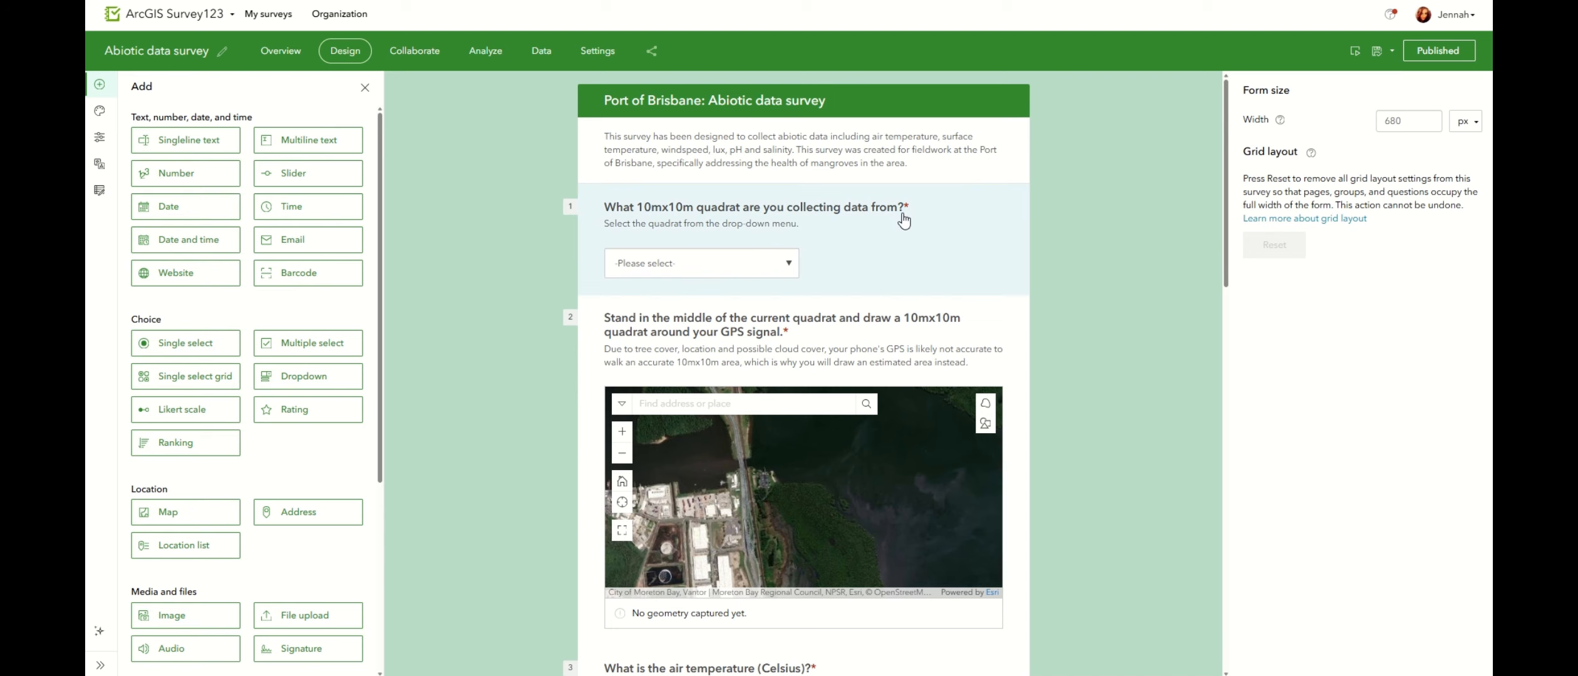
- Select the 10mx10m quadrat dropdown question and review its hint, choices, validation and behavior settings
{"action": "left_click", "coordinate": [675, 232]}
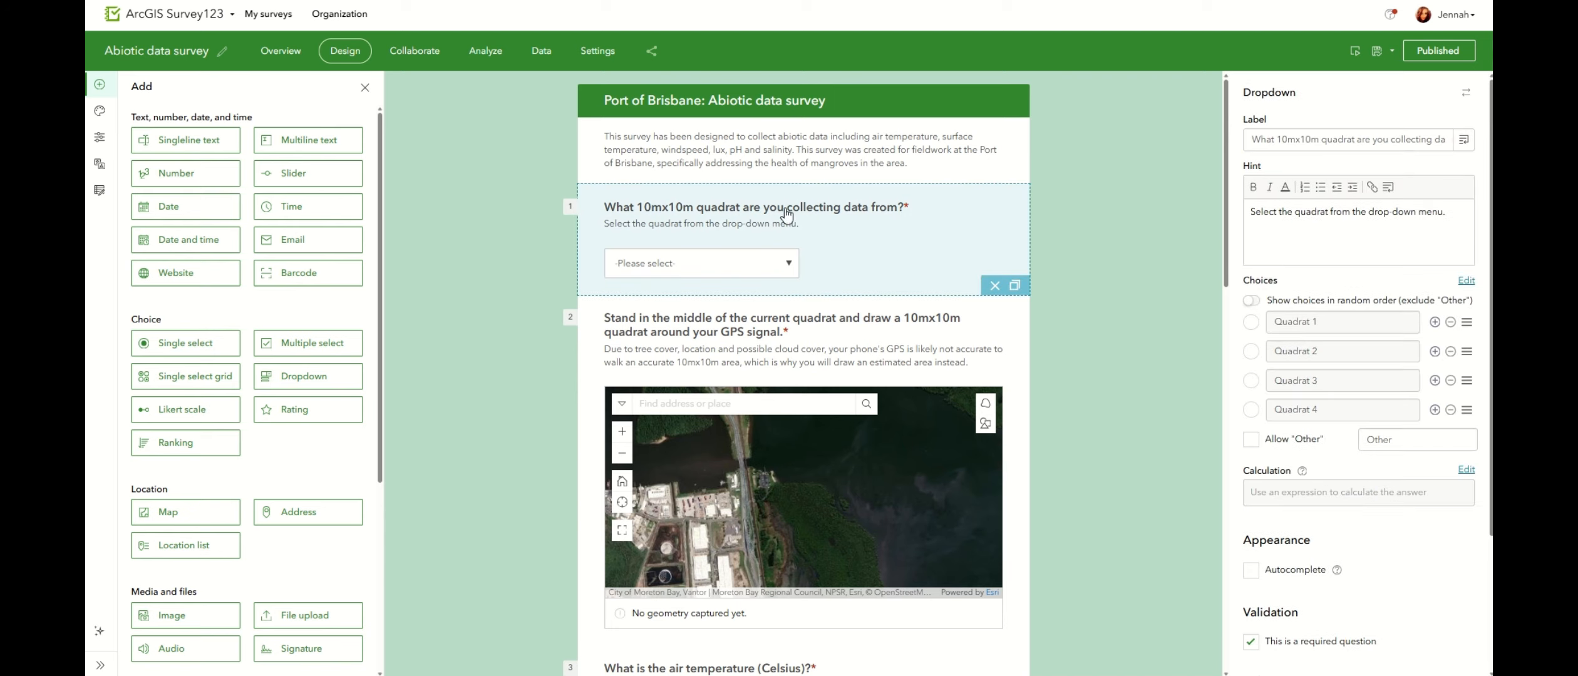
{"action": "scroll", "coordinate": [1353, 237], "scroll_direction": "down", "scroll_amount": 1}
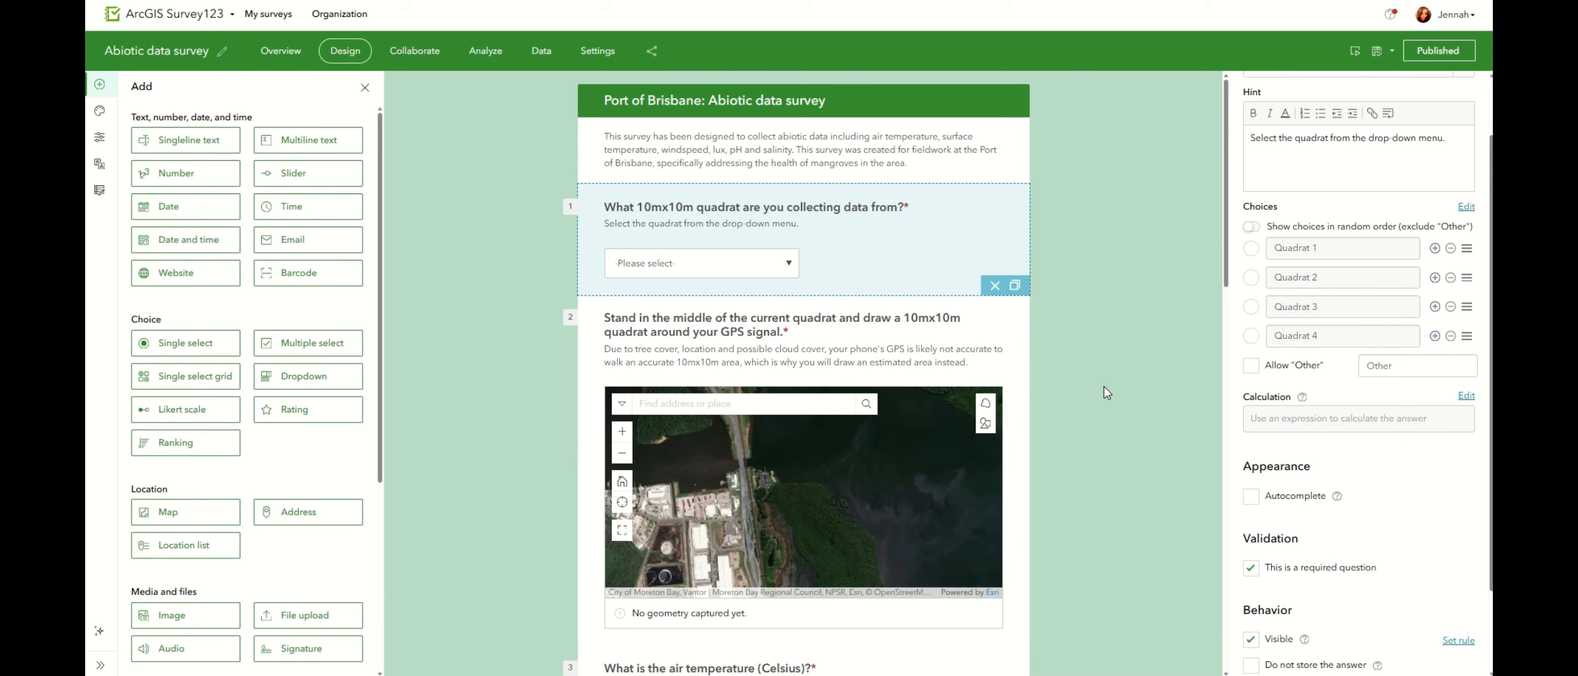
{"action": "scroll", "coordinate": [1103, 394], "scroll_direction": "down", "scroll_amount": 5}
{"action": "scroll", "coordinate": [635, 199], "scroll_direction": "up", "scroll_amount": 2}
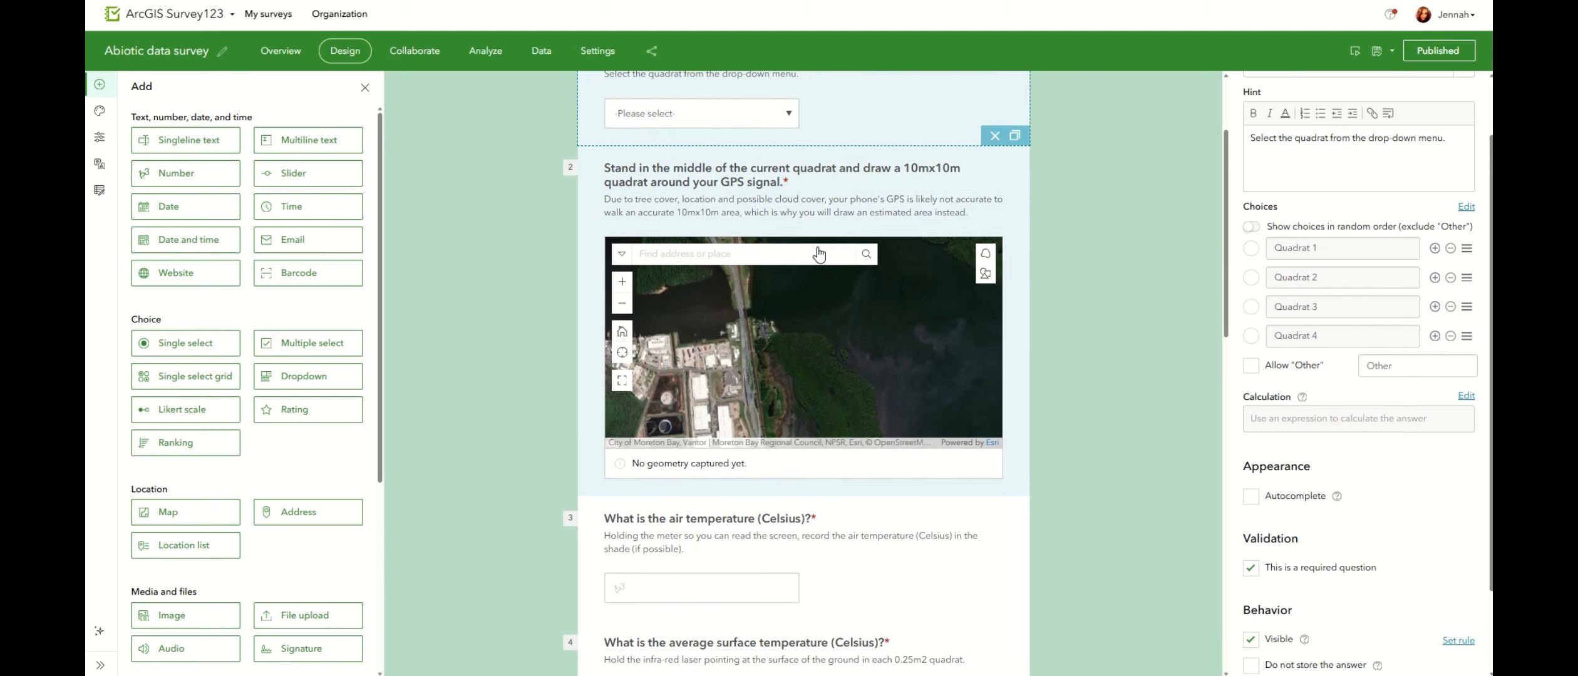
- Select the quadrat-drawing map question to review its settings, and look through the remaining questions up to the photo question
{"action": "left_click", "coordinate": [820, 198]}
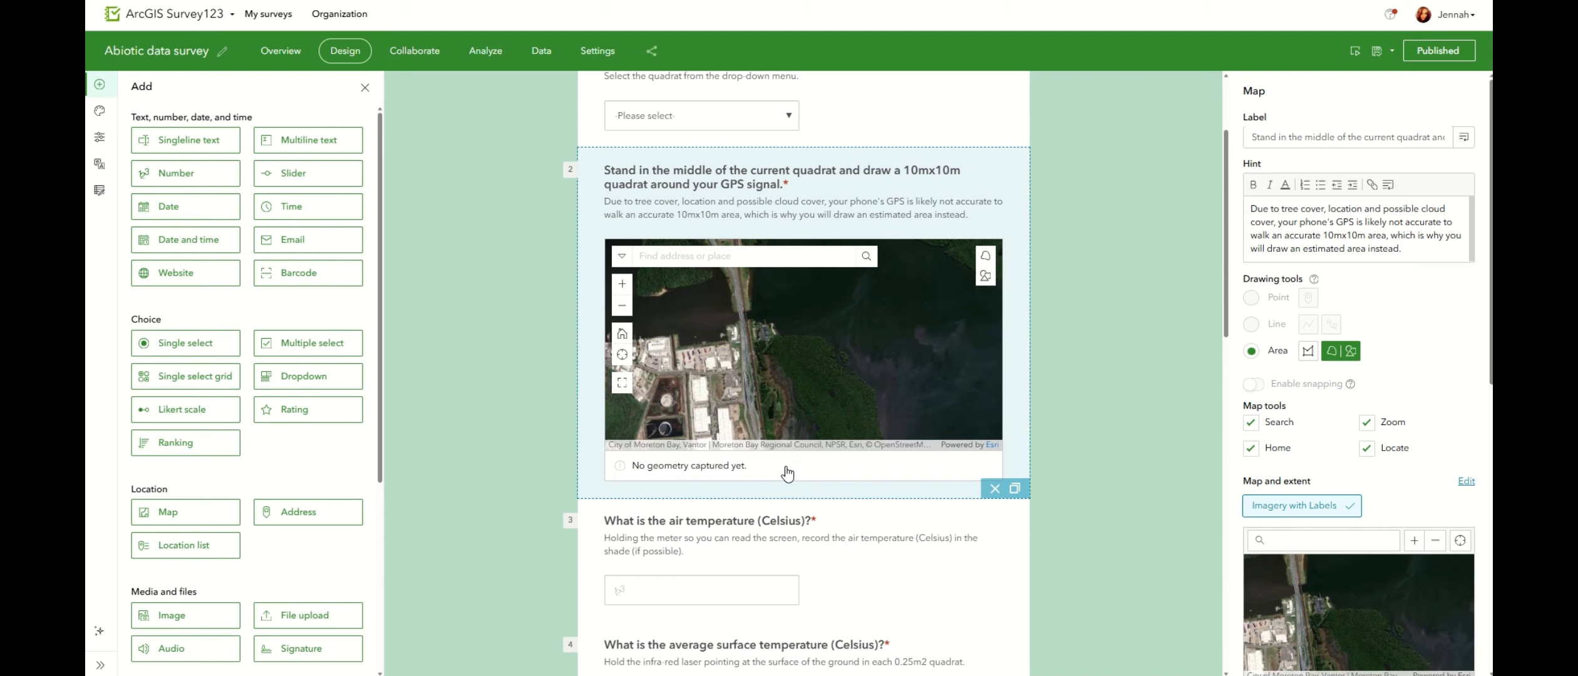
{"action": "scroll", "coordinate": [1055, 367], "scroll_direction": "down", "scroll_amount": 5}
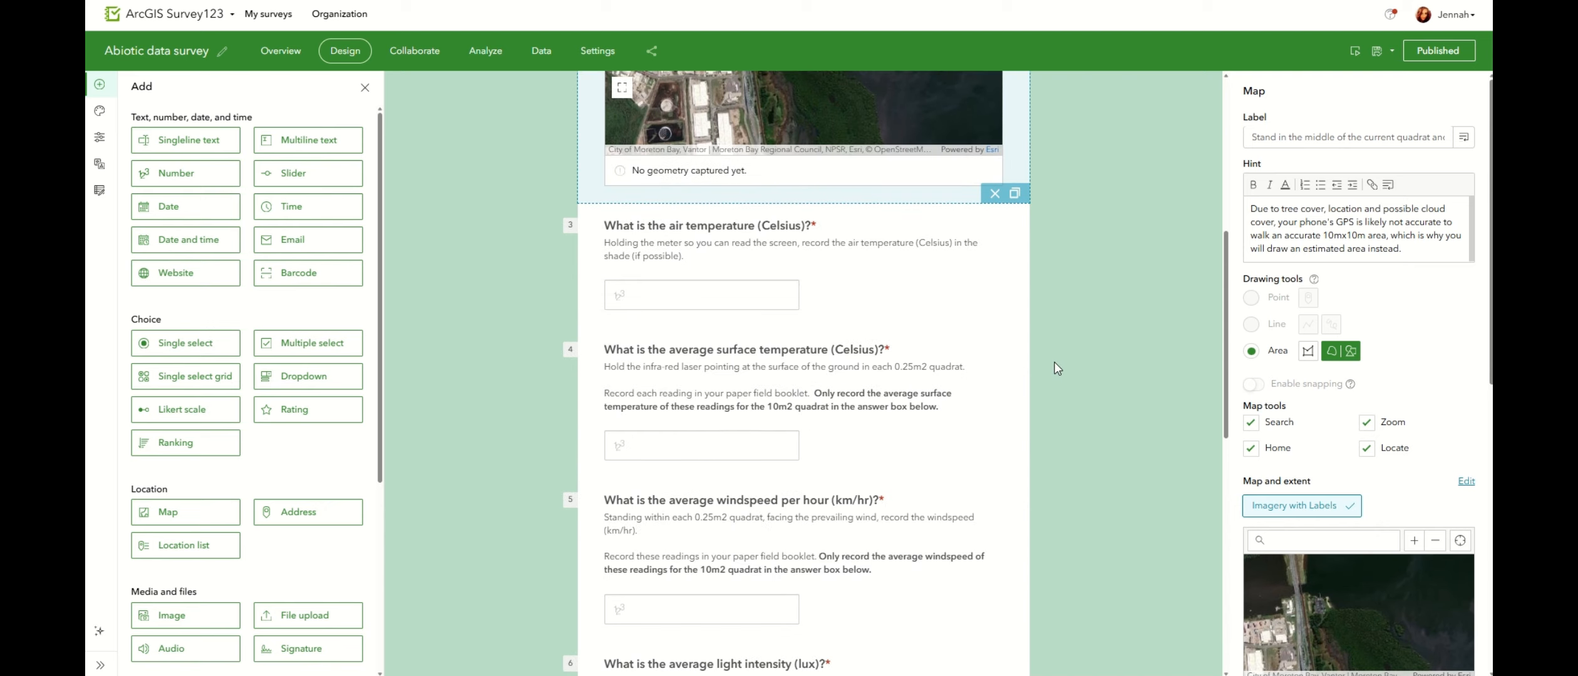
{"action": "scroll", "coordinate": [1057, 369], "scroll_direction": "down", "scroll_amount": 5}
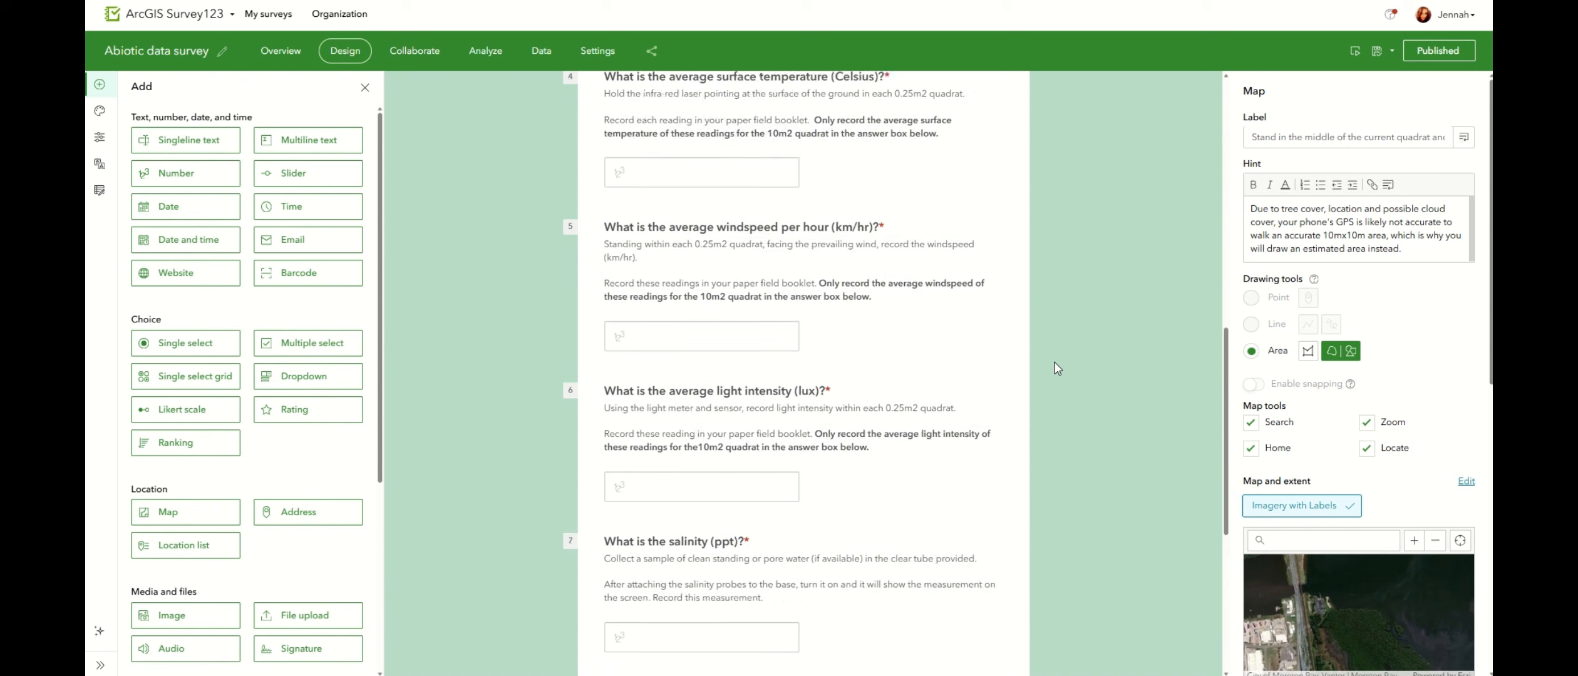
{"action": "scroll", "coordinate": [1057, 368], "scroll_direction": "down", "scroll_amount": 6}
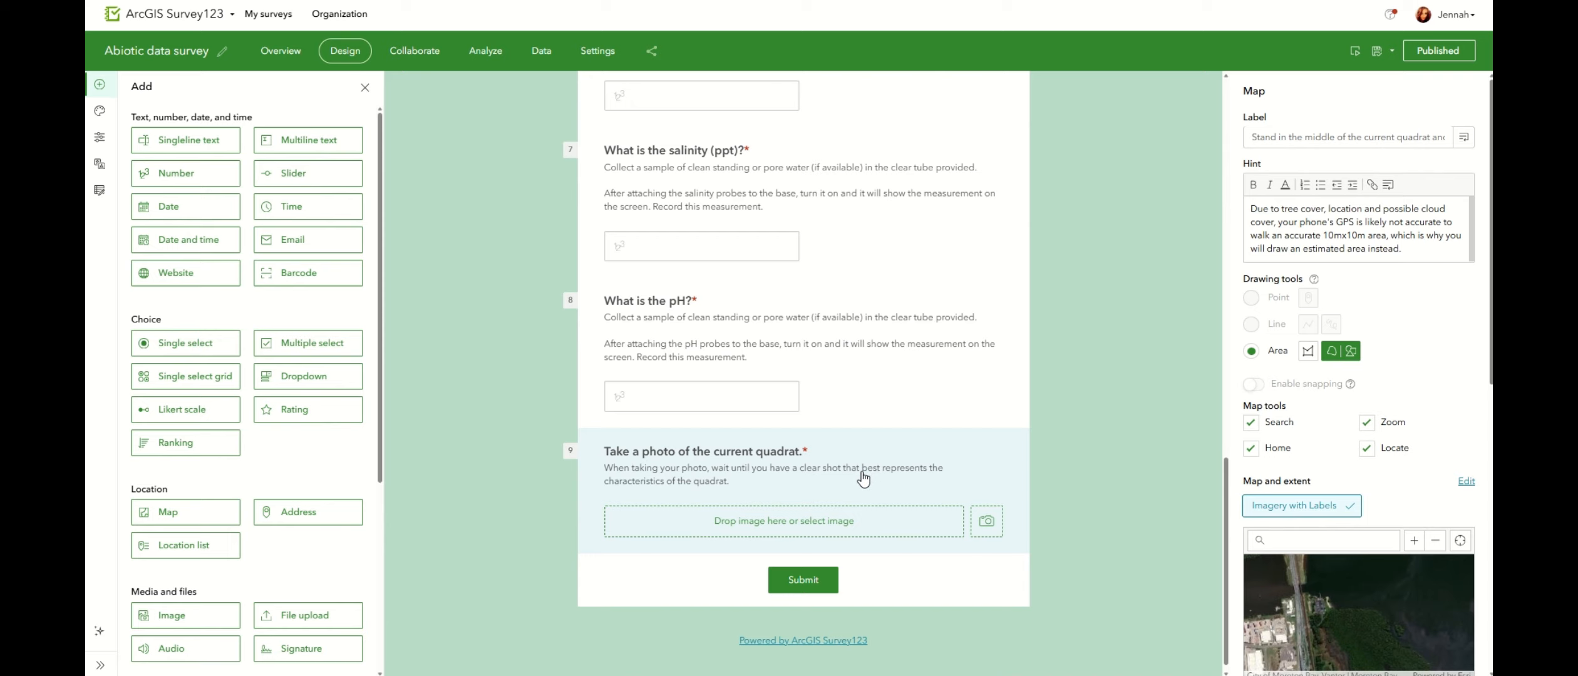
- Open the survey's sharing options and display the QR code for its link
{"action": "left_click", "coordinate": [425, 58]}
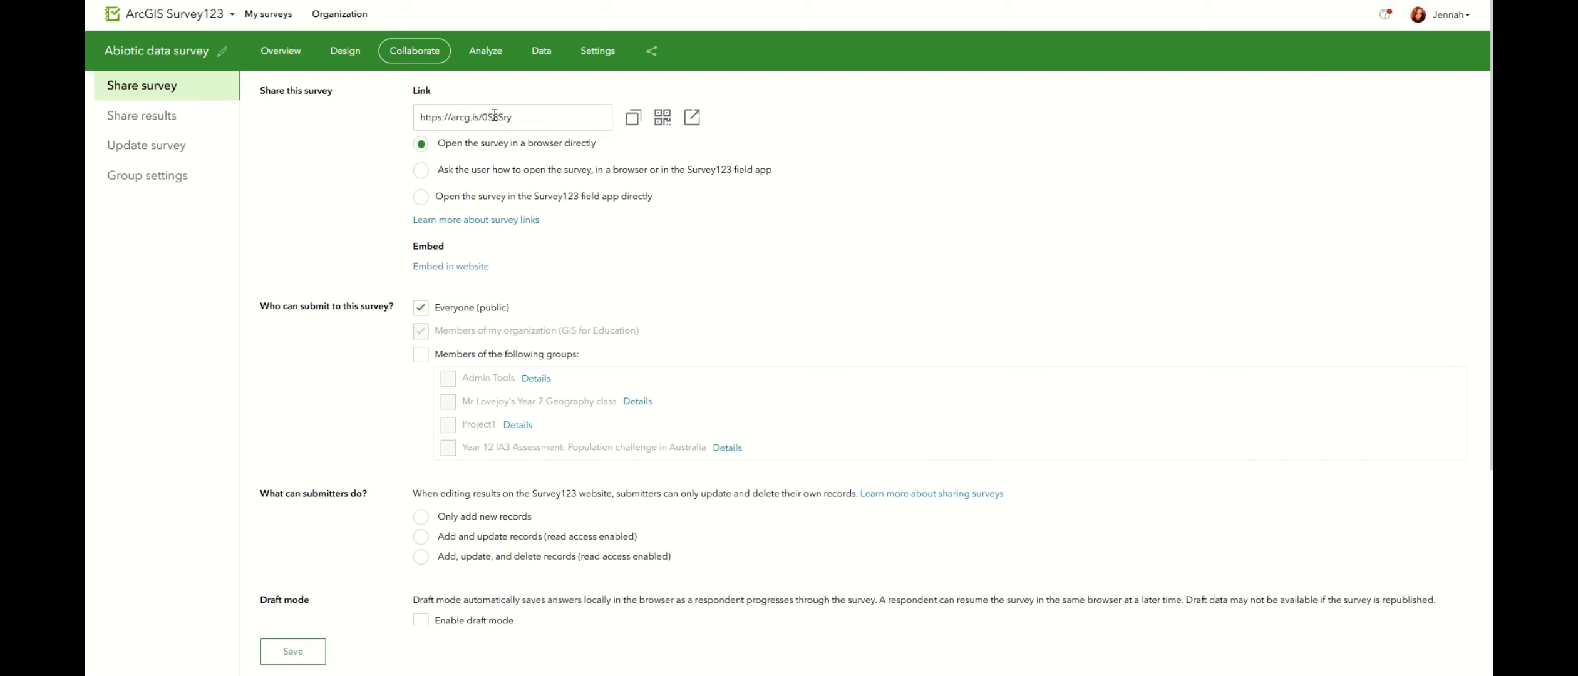
{"action": "left_click", "coordinate": [668, 120]}
- Open the survey's analysis and review the result charts for quadrat, air temperature, surface temperature and windspeed
{"action": "left_click", "coordinate": [487, 53]}
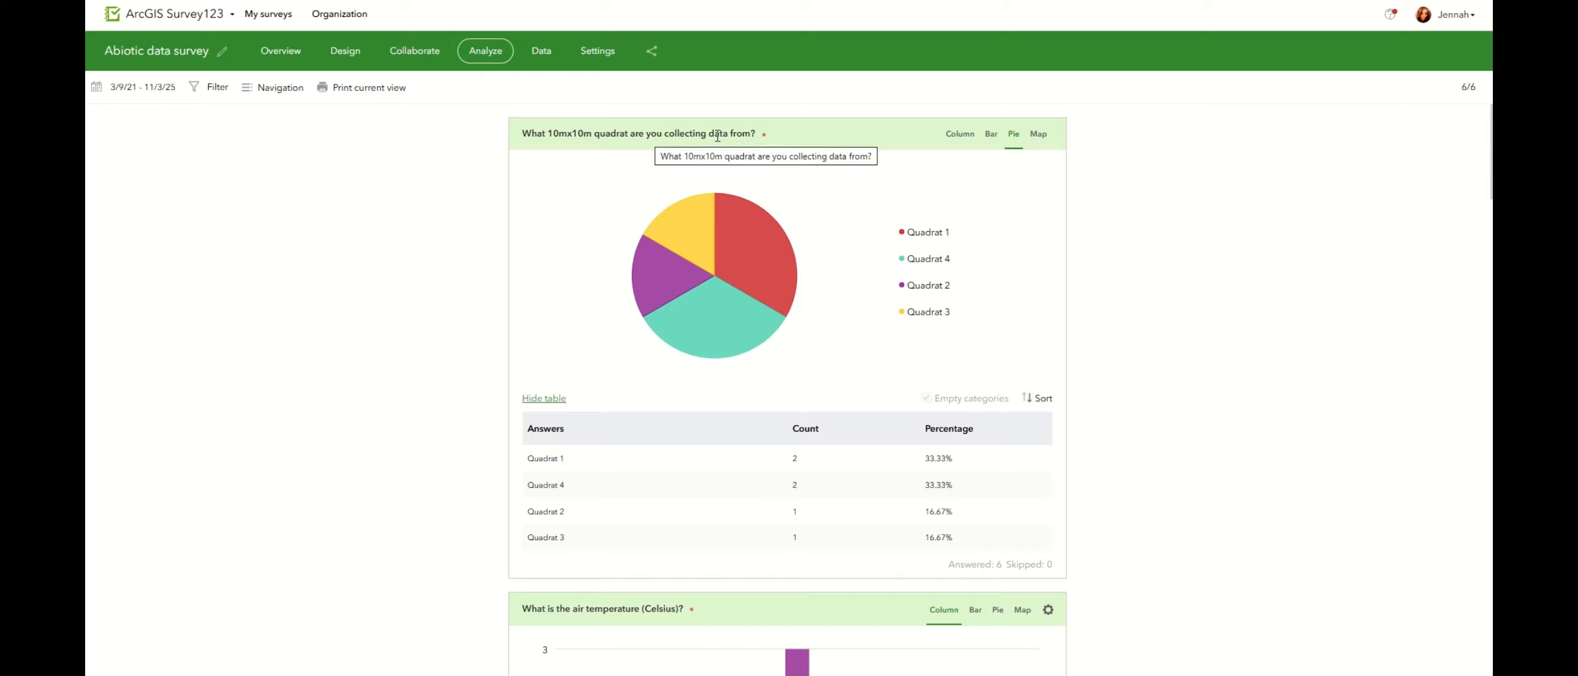
{"action": "scroll", "coordinate": [849, 152], "scroll_direction": "down", "scroll_amount": 7}
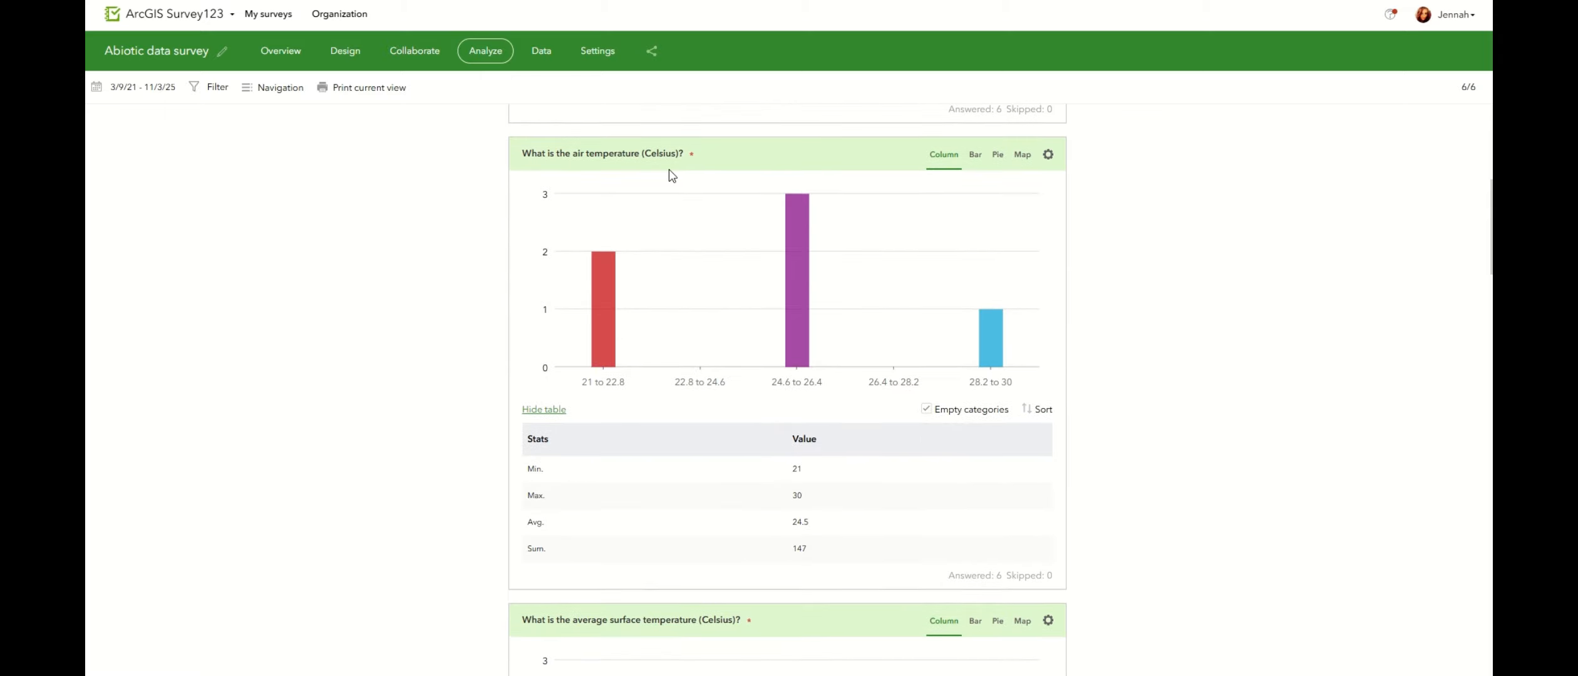
{"action": "scroll", "coordinate": [668, 169], "scroll_direction": "down", "scroll_amount": 3}
{"action": "scroll", "coordinate": [739, 362], "scroll_direction": "down", "scroll_amount": 3}
{"action": "scroll", "coordinate": [738, 363], "scroll_direction": "down", "scroll_amount": 5}
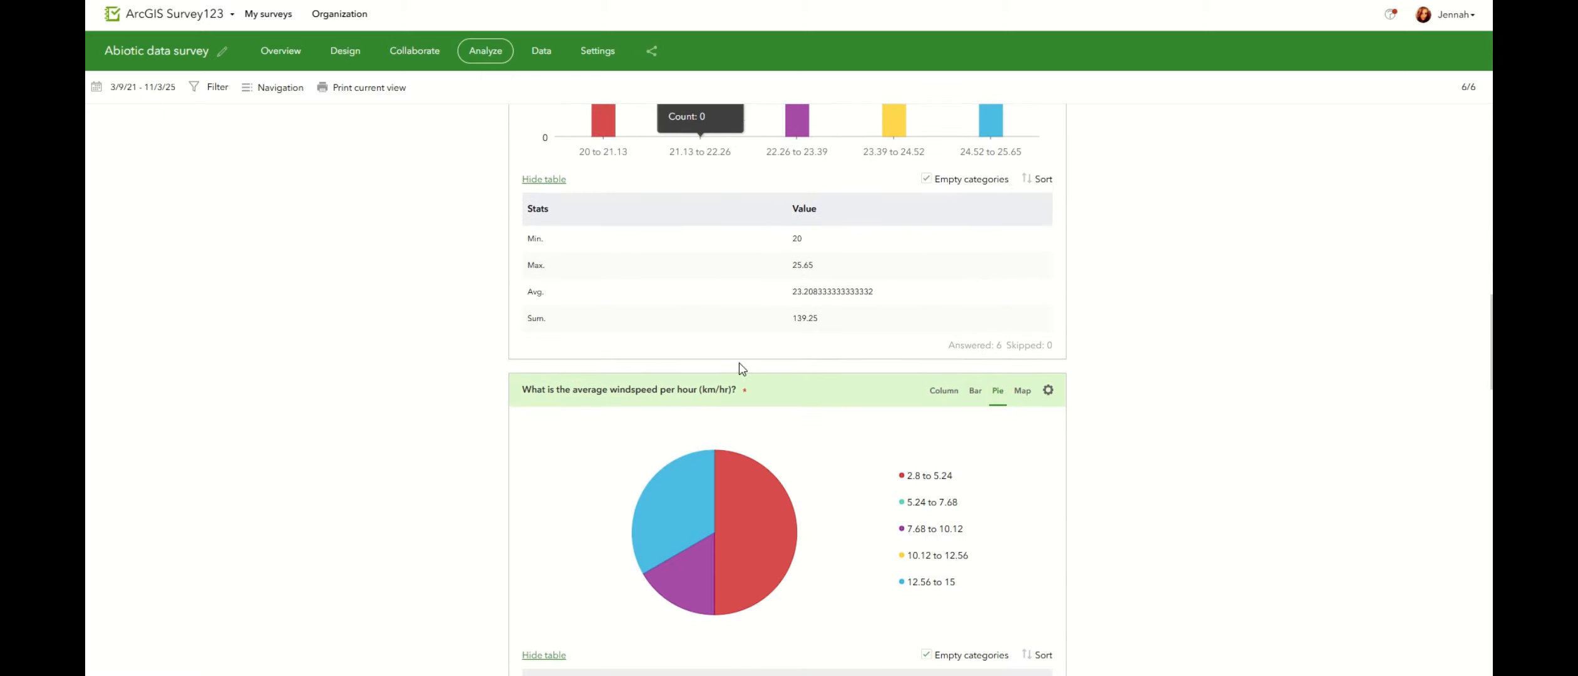
- Display the average light intensity results as a bar chart and as a pie chart
{"action": "scroll", "coordinate": [738, 363], "scroll_direction": "down", "scroll_amount": 10}
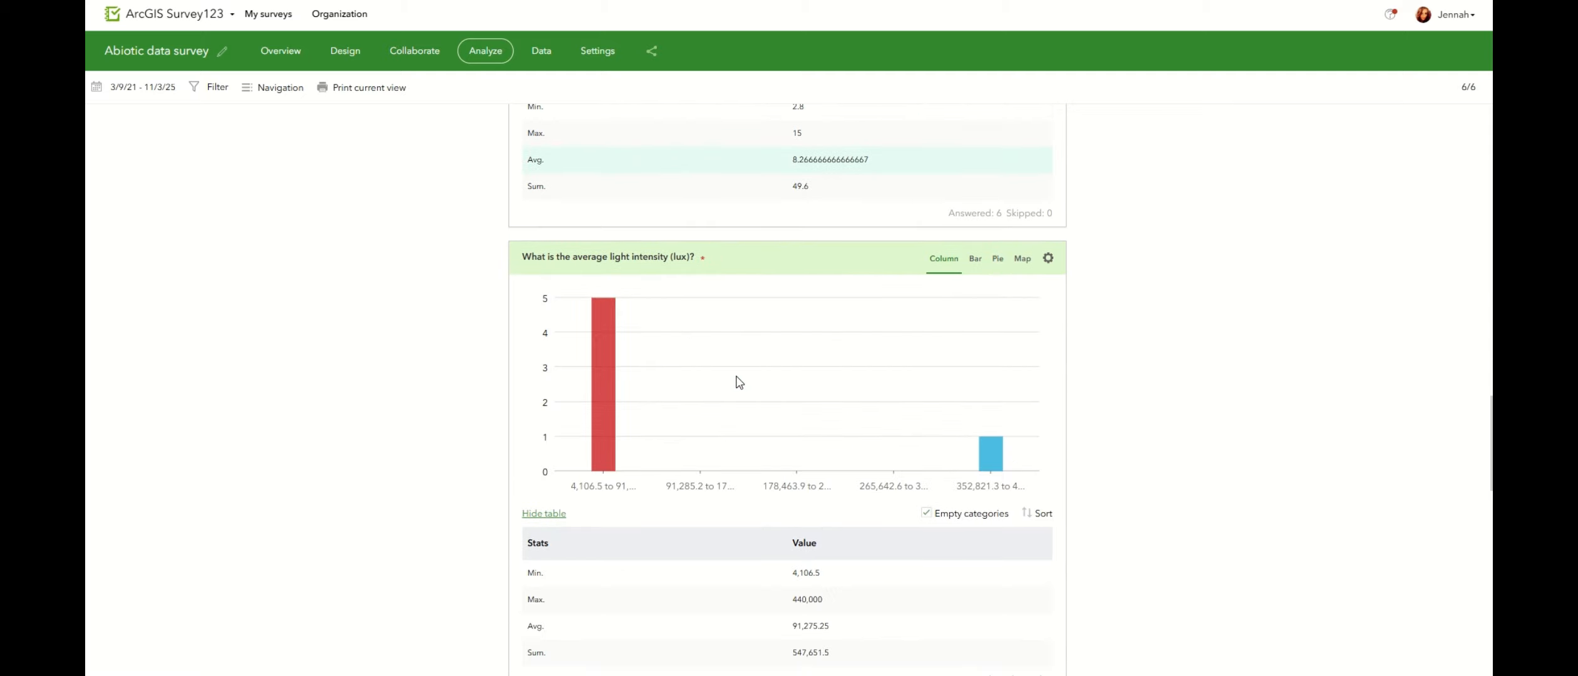
{"action": "left_click", "coordinate": [975, 262]}
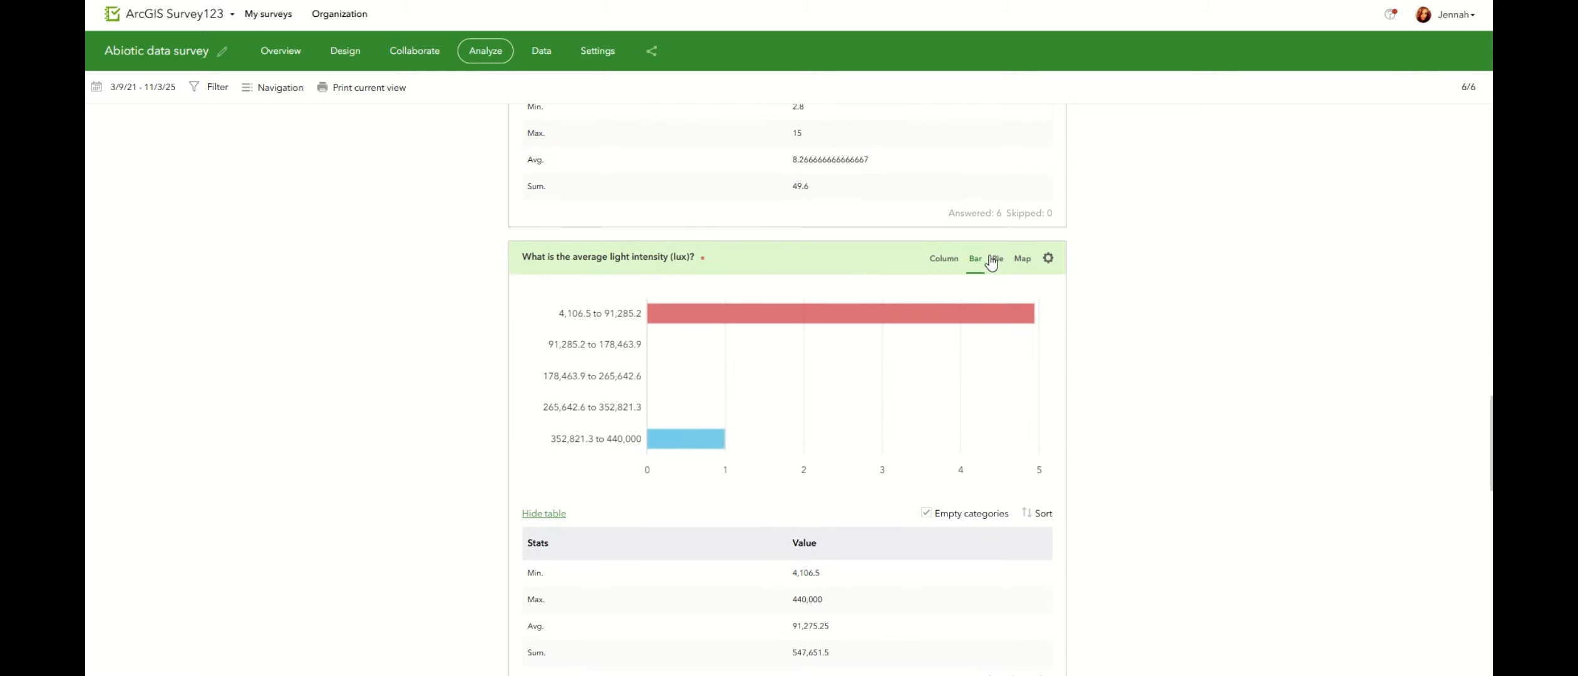
{"action": "left_click", "coordinate": [997, 266]}
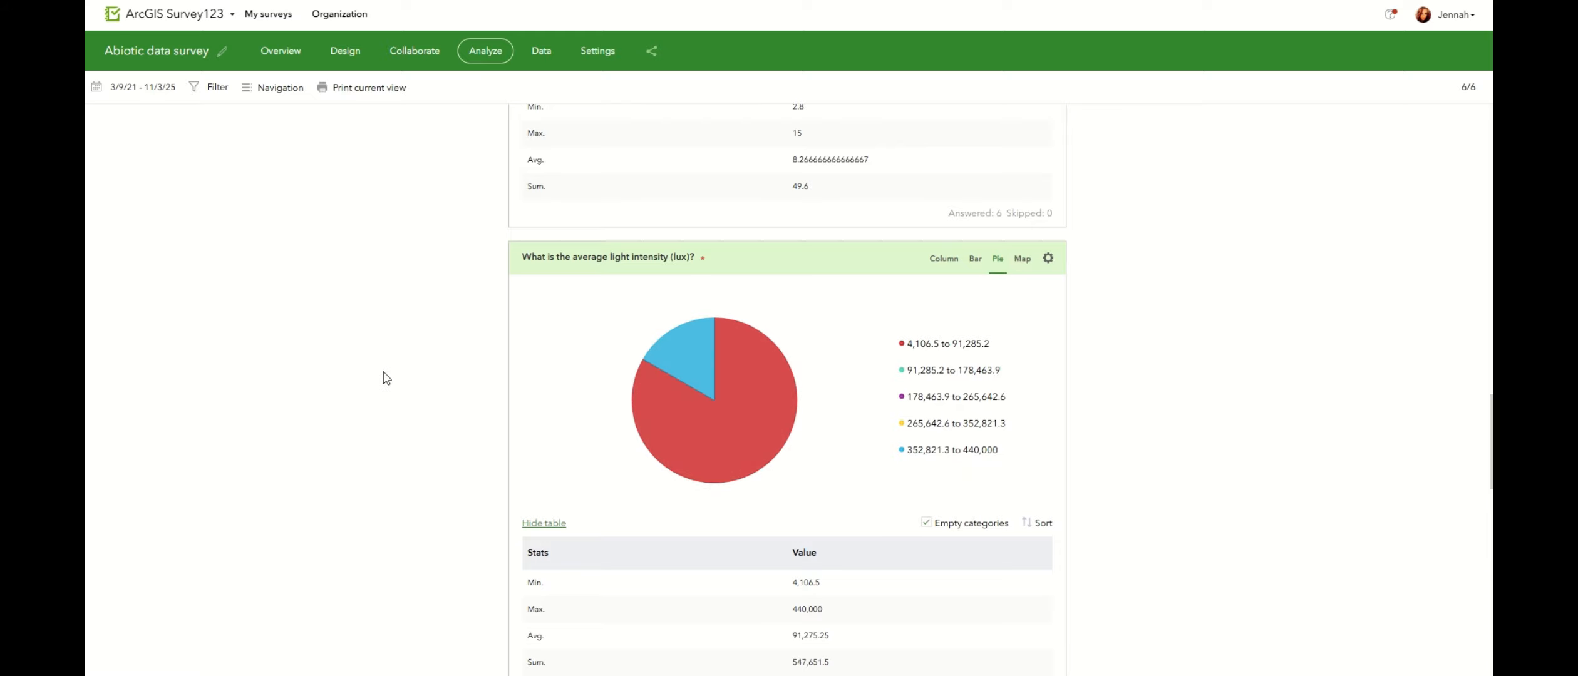
- Review the pH results and view the last quadrat photo in the gallery with its image info, closing it when done
{"action": "scroll", "coordinate": [386, 377], "scroll_direction": "down", "scroll_amount": 12}
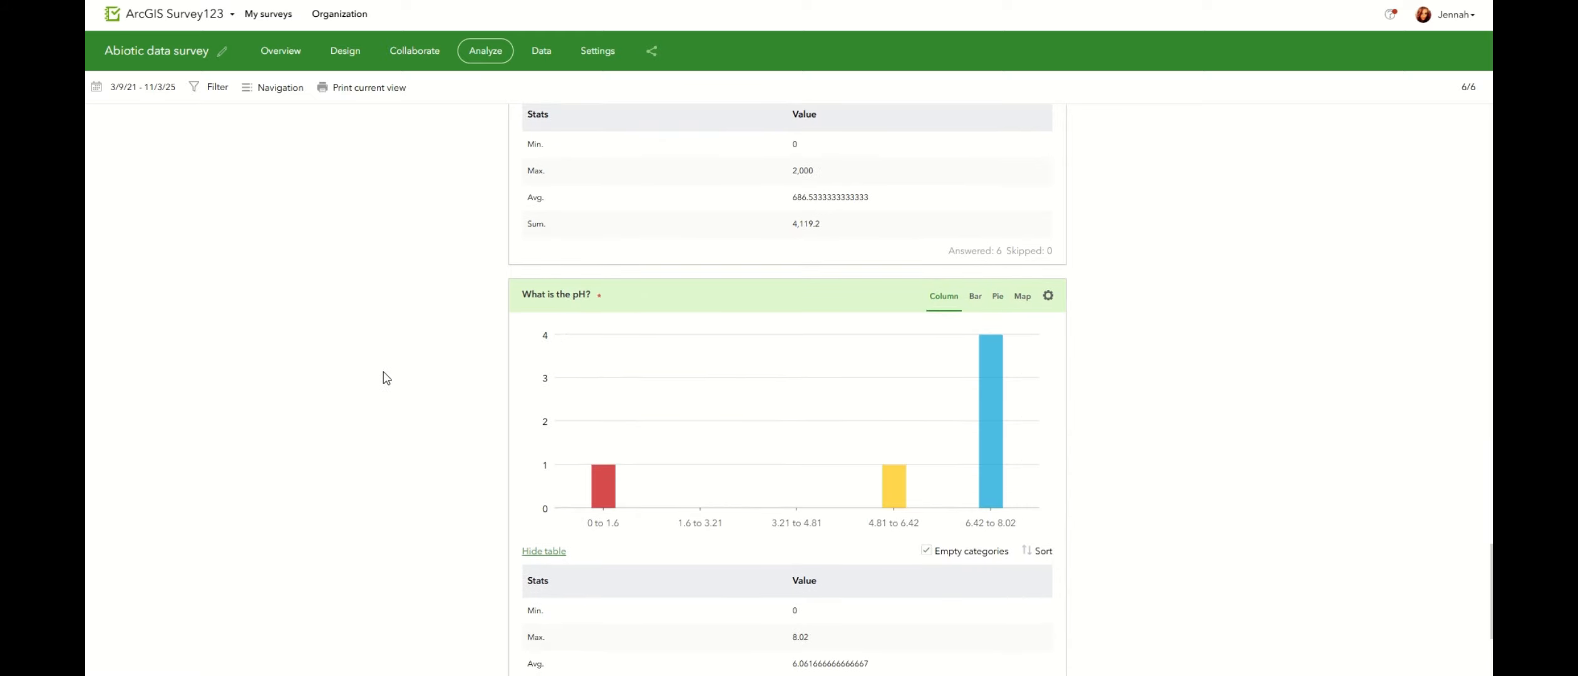
{"action": "scroll", "coordinate": [386, 378], "scroll_direction": "down", "scroll_amount": 4}
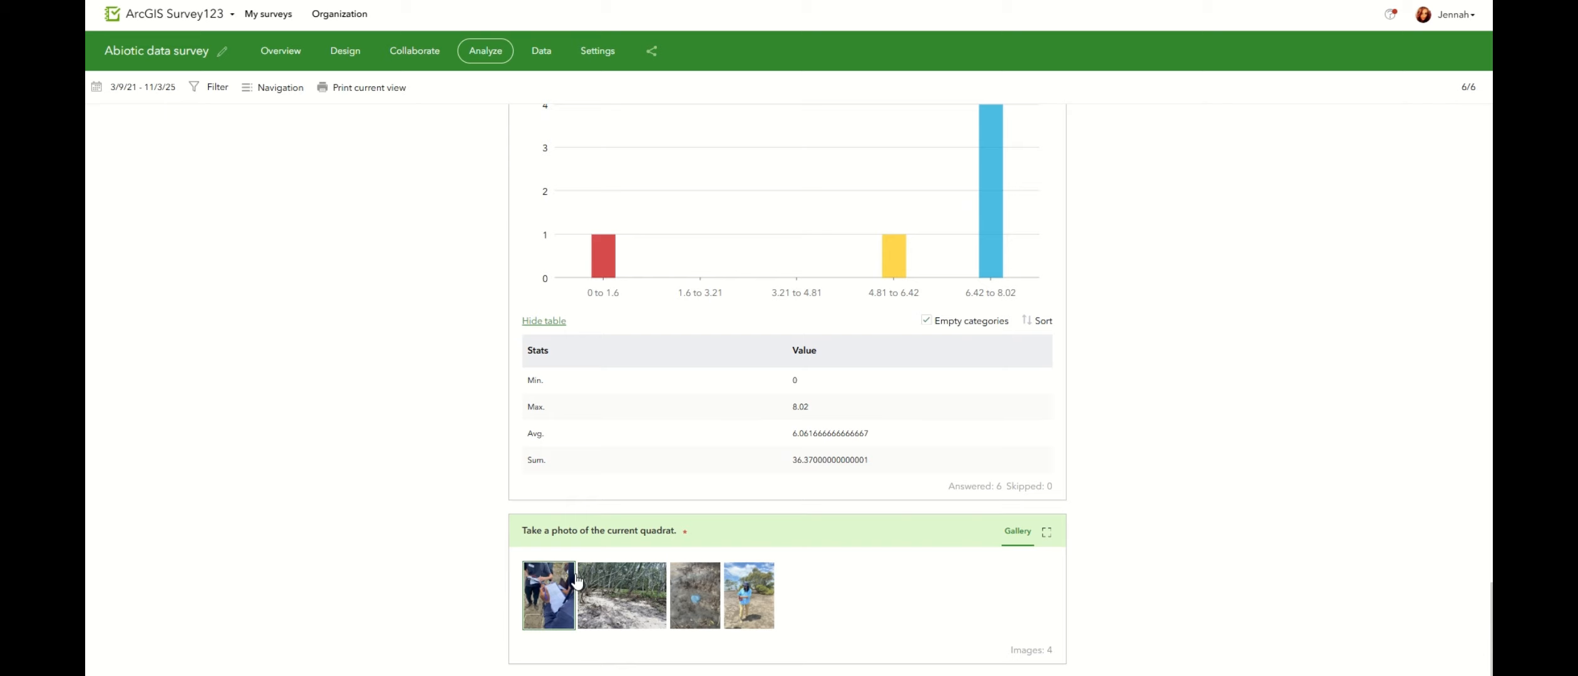
{"action": "left_click", "coordinate": [759, 598]}
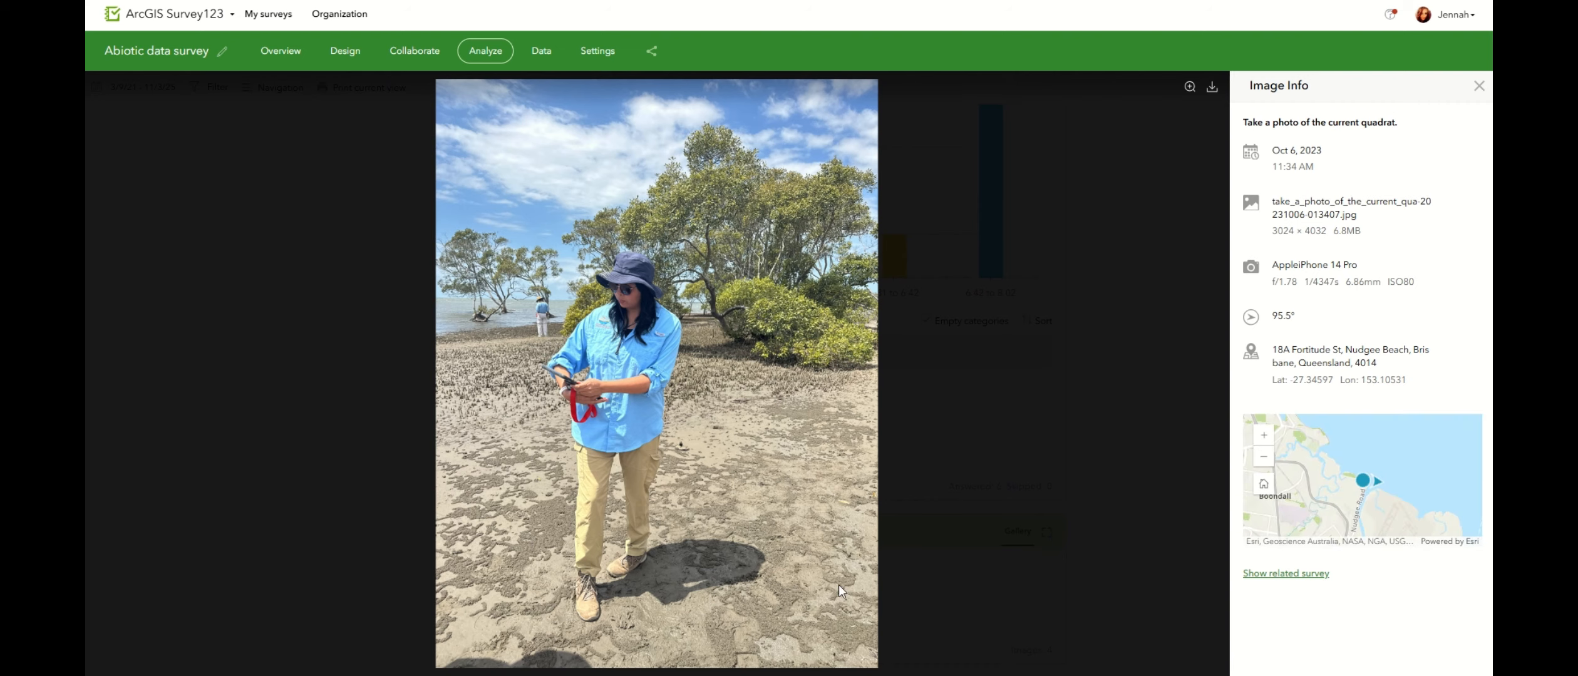
{"action": "left_click", "coordinate": [1479, 86]}
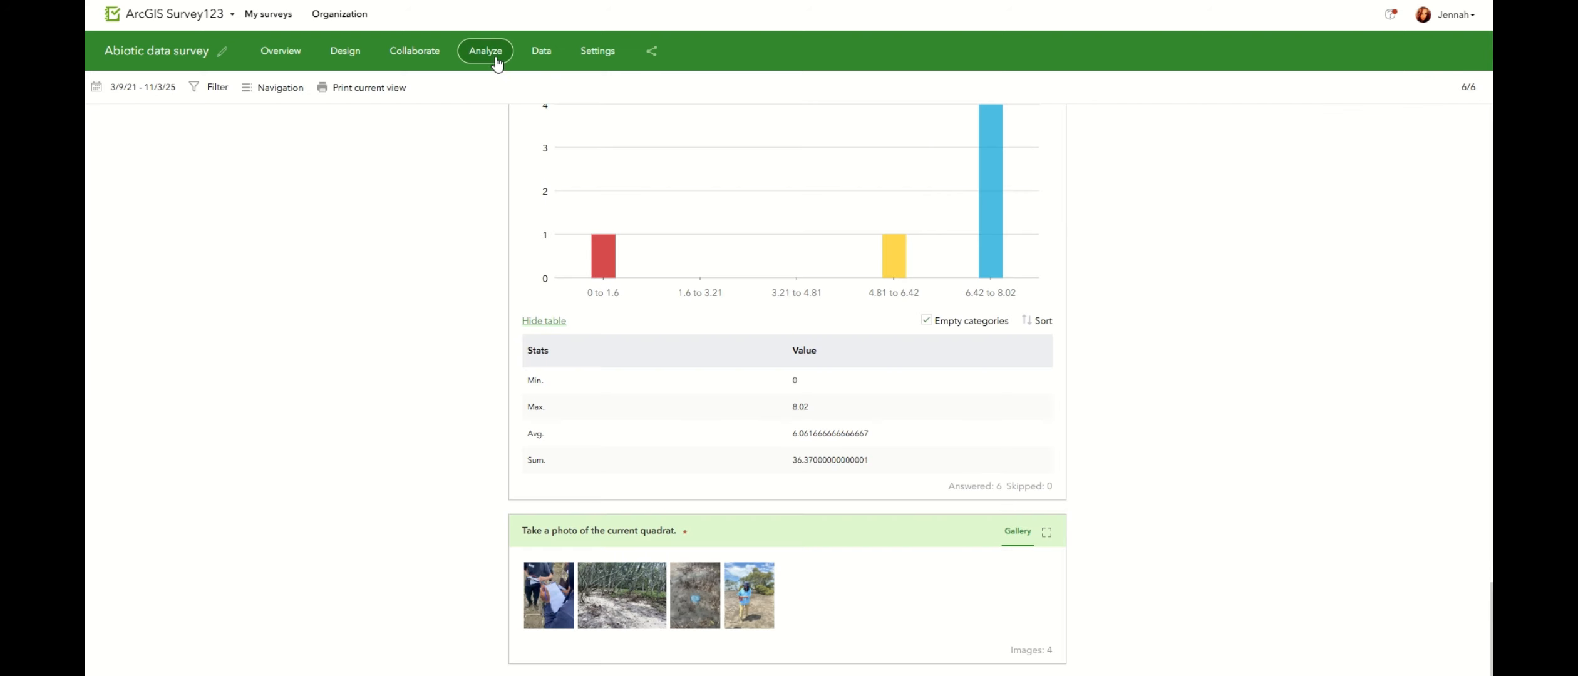
- Open the survey's collected data and locate the mapped quadrats in the vegetated area beside Port Drive
{"action": "left_click", "coordinate": [542, 52]}
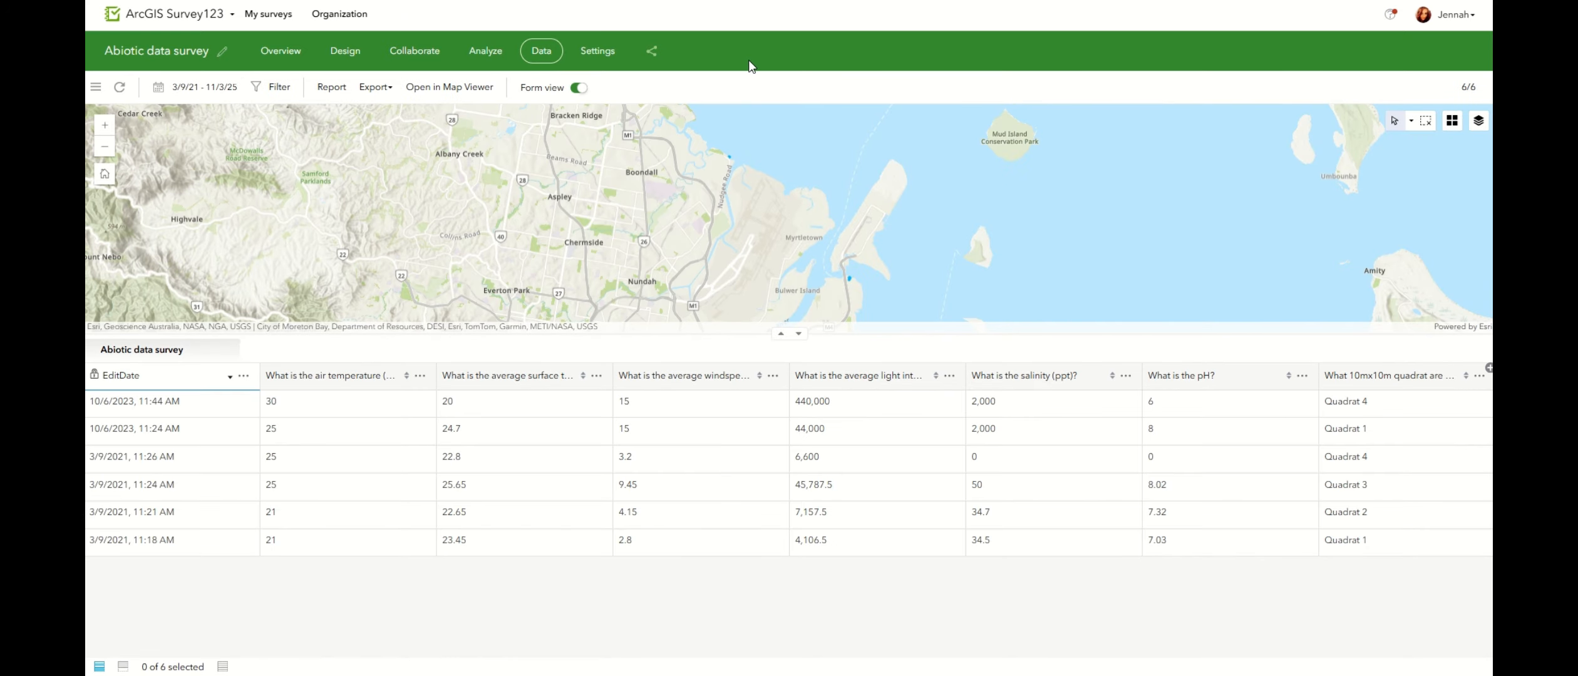
{"action": "scroll", "coordinate": [842, 286], "scroll_direction": "up", "scroll_amount": 5}
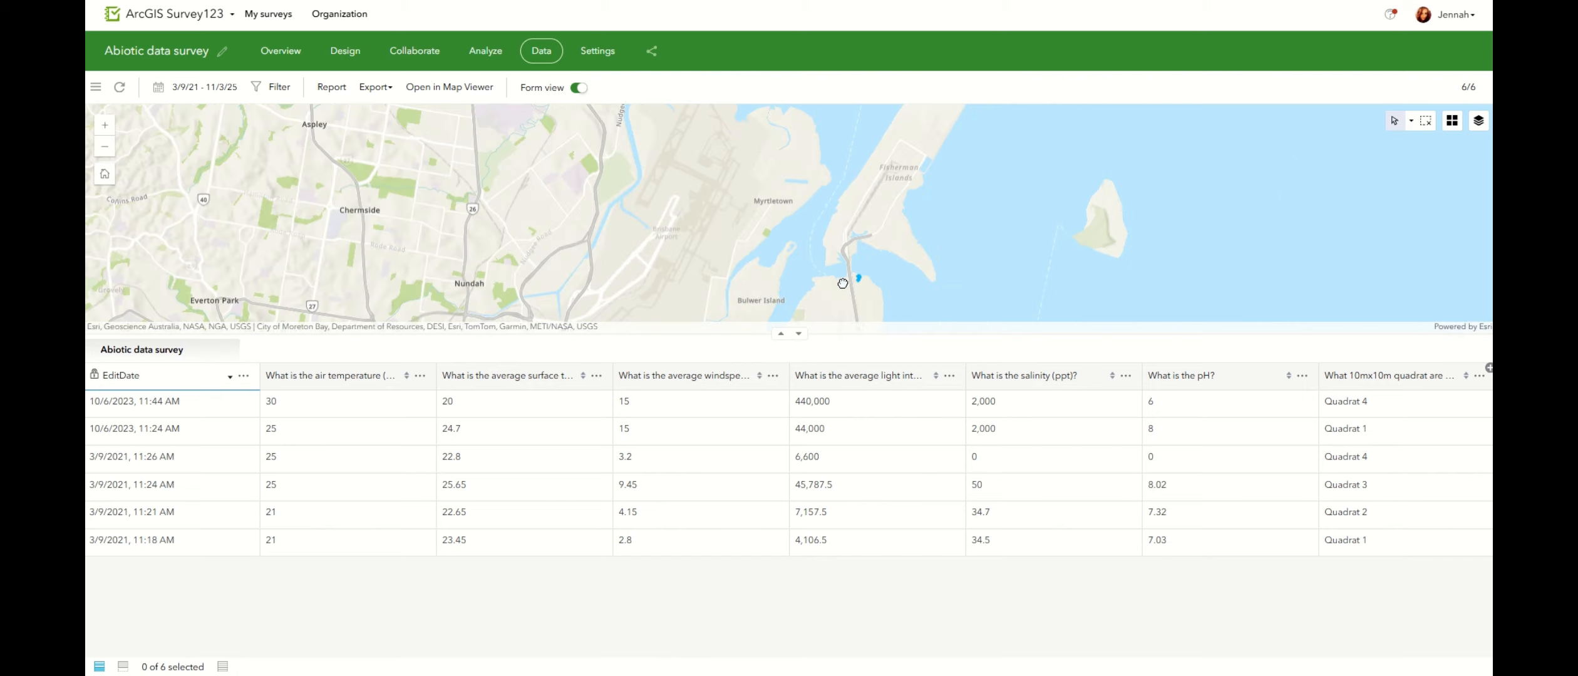
{"action": "left_click_drag", "start_coordinate": [882, 258], "coordinate": [812, 229]}
{"action": "scroll", "coordinate": [808, 231], "scroll_direction": "up", "scroll_amount": 3}
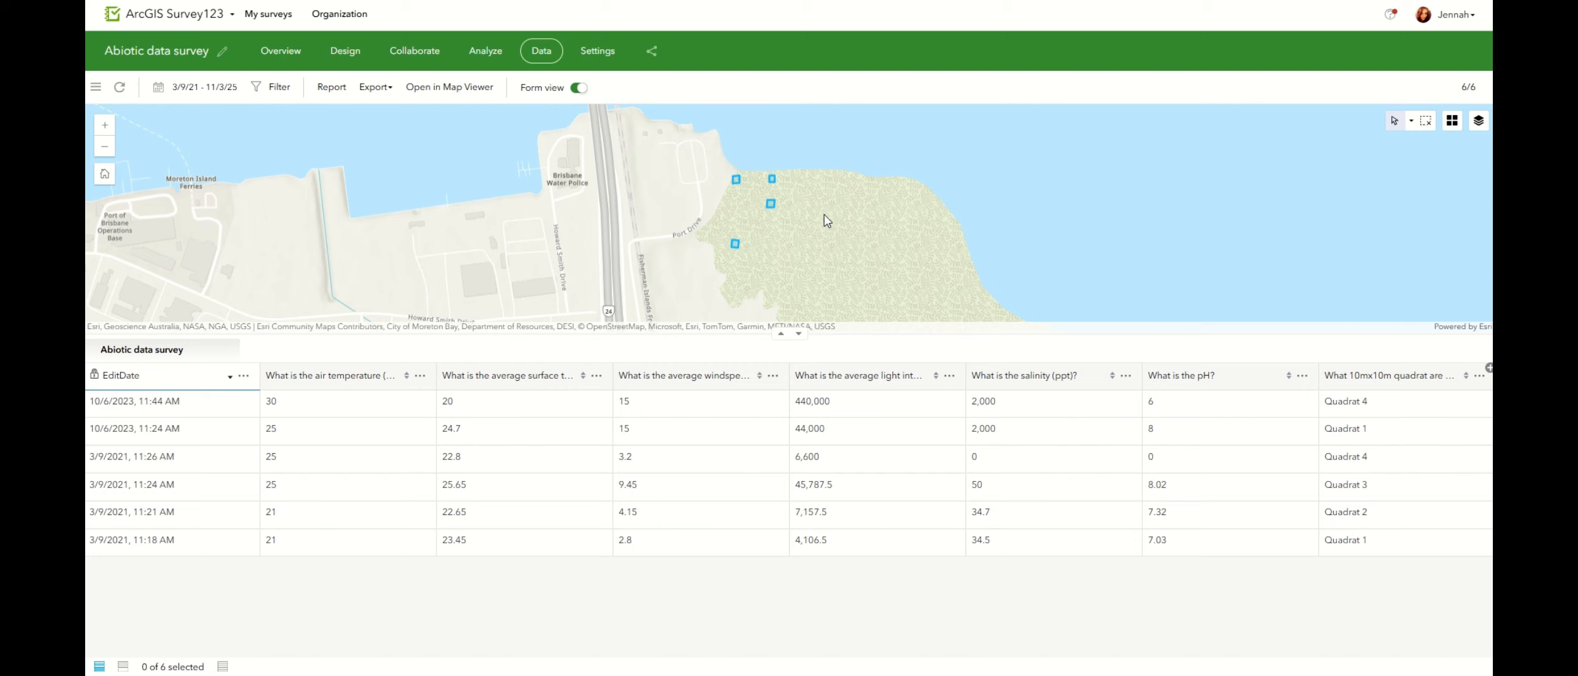
{"action": "scroll", "coordinate": [791, 231], "scroll_direction": "up", "scroll_amount": 2}
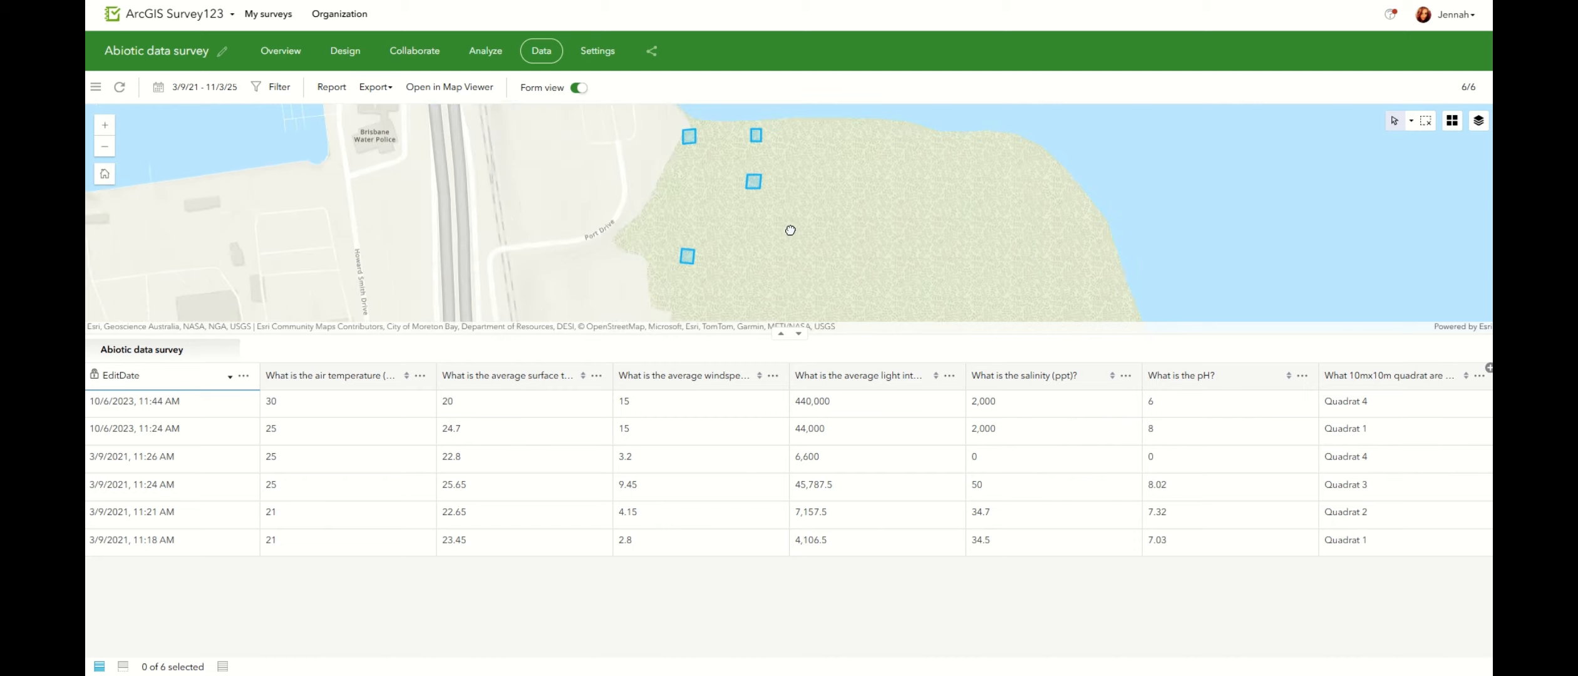
{"action": "left_click_drag", "start_coordinate": [801, 192], "coordinate": [803, 221]}
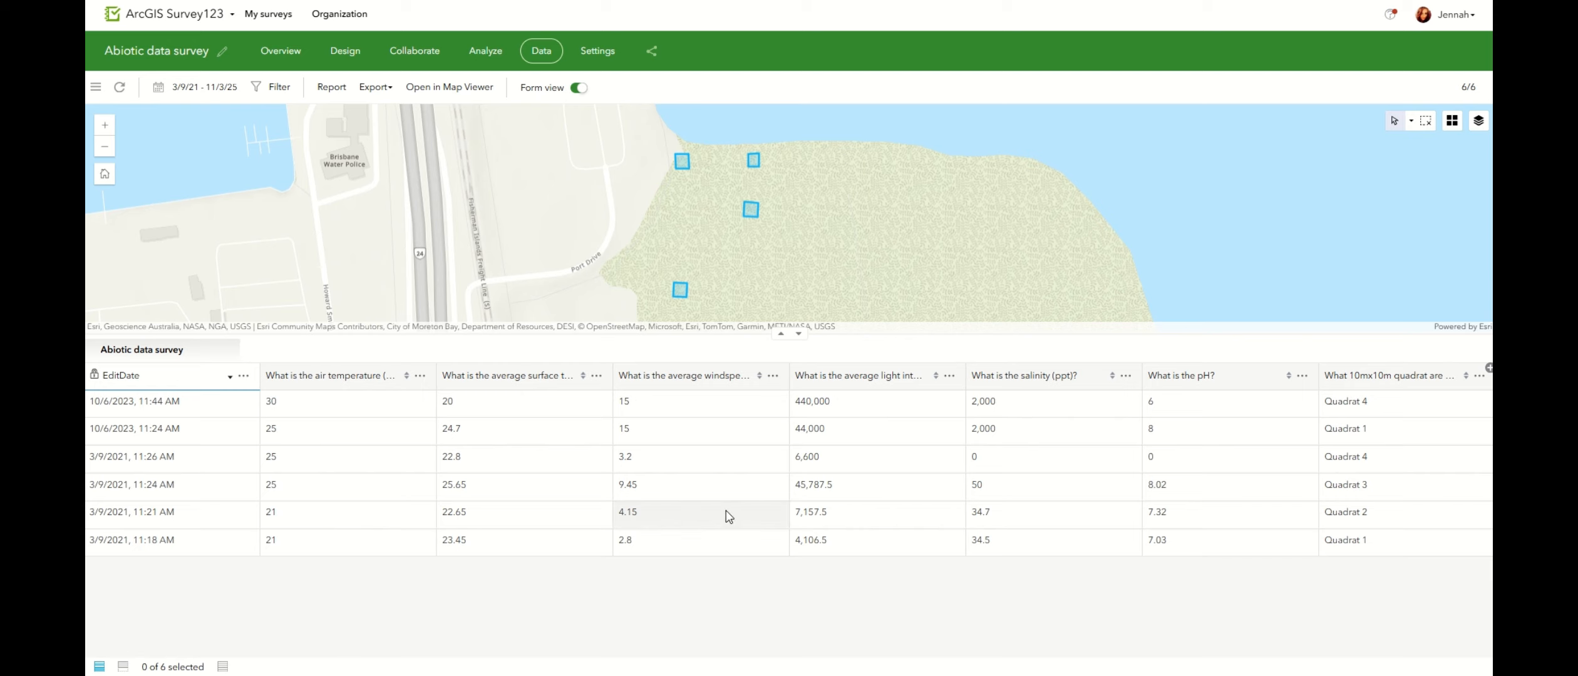
- Open the submission for the northeastern quadrat on the map, review its answers and photo attachment, and close it
{"action": "left_click", "coordinate": [754, 161]}
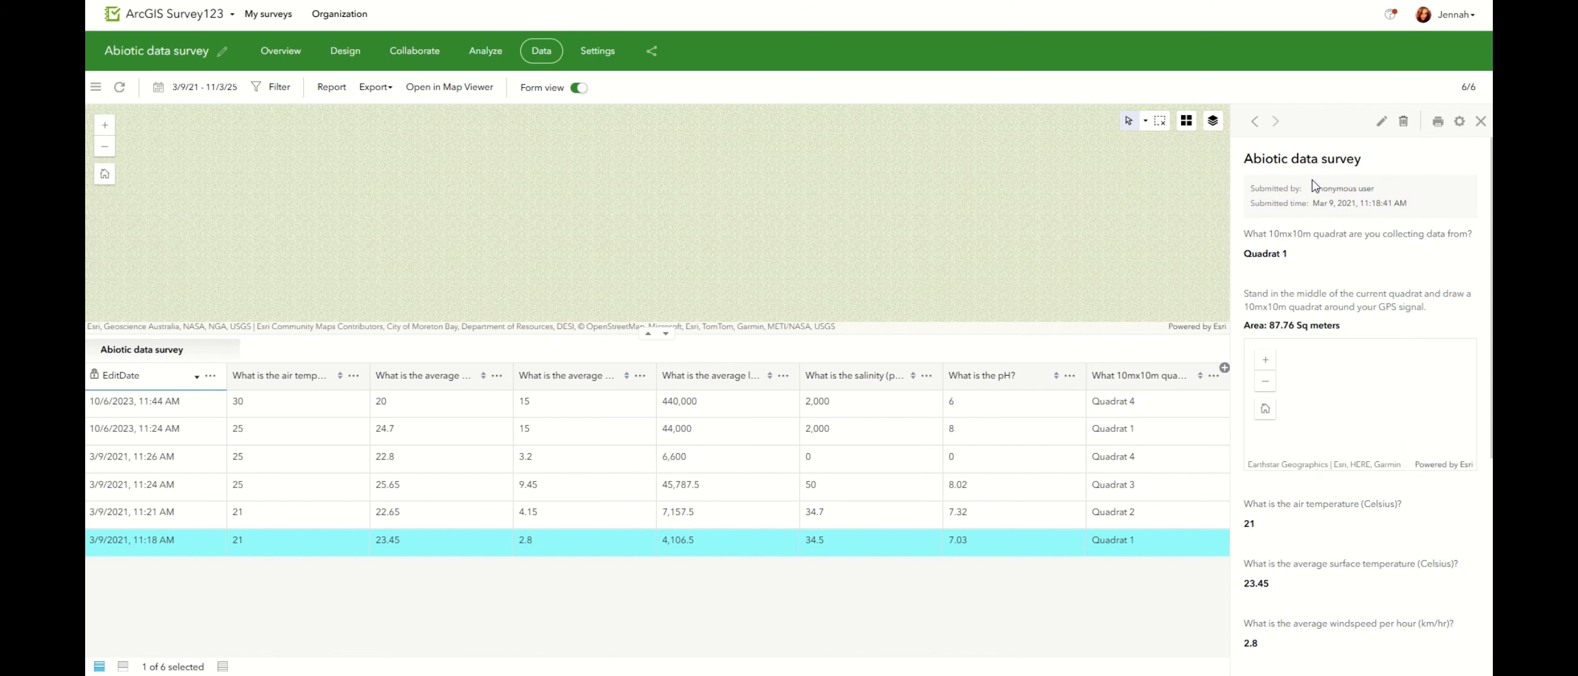
{"action": "scroll", "coordinate": [1371, 313], "scroll_direction": "down", "scroll_amount": 3}
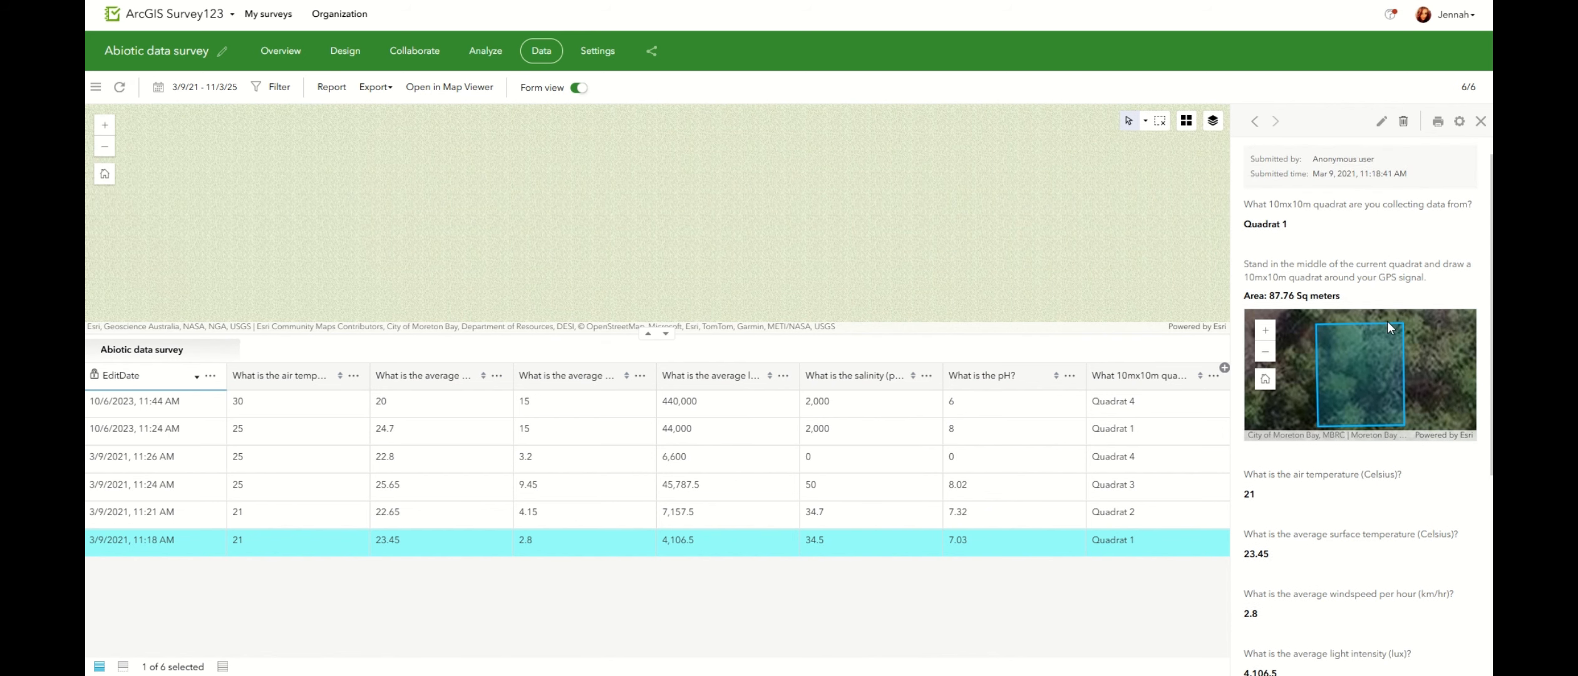
{"action": "scroll", "coordinate": [1373, 341], "scroll_direction": "down", "scroll_amount": 2}
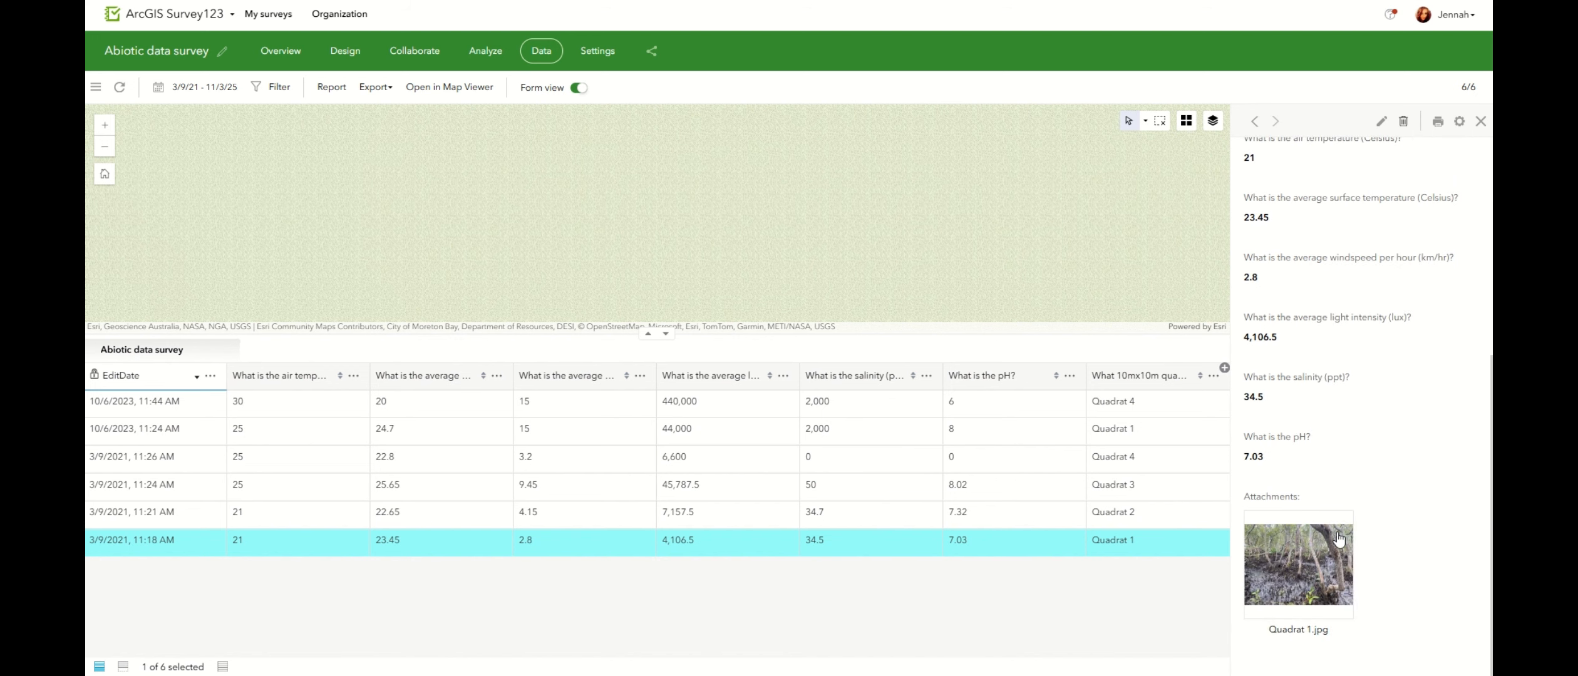
{"action": "left_click", "coordinate": [1479, 122]}
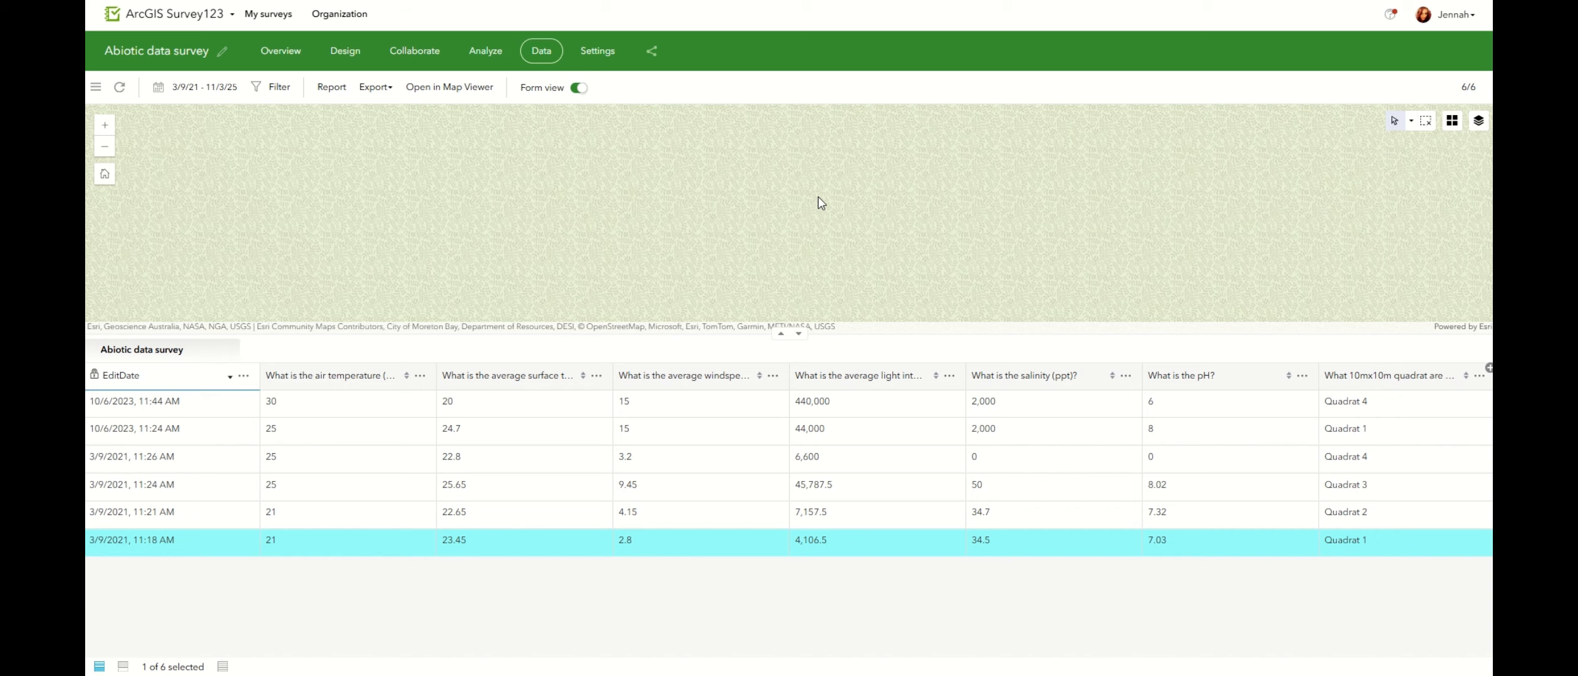
- Open the Abiotic survey results in Map Viewer, examine the quadrats in the vegetated area beside Port Drive, and close the viewer
{"action": "left_click", "coordinate": [453, 90]}
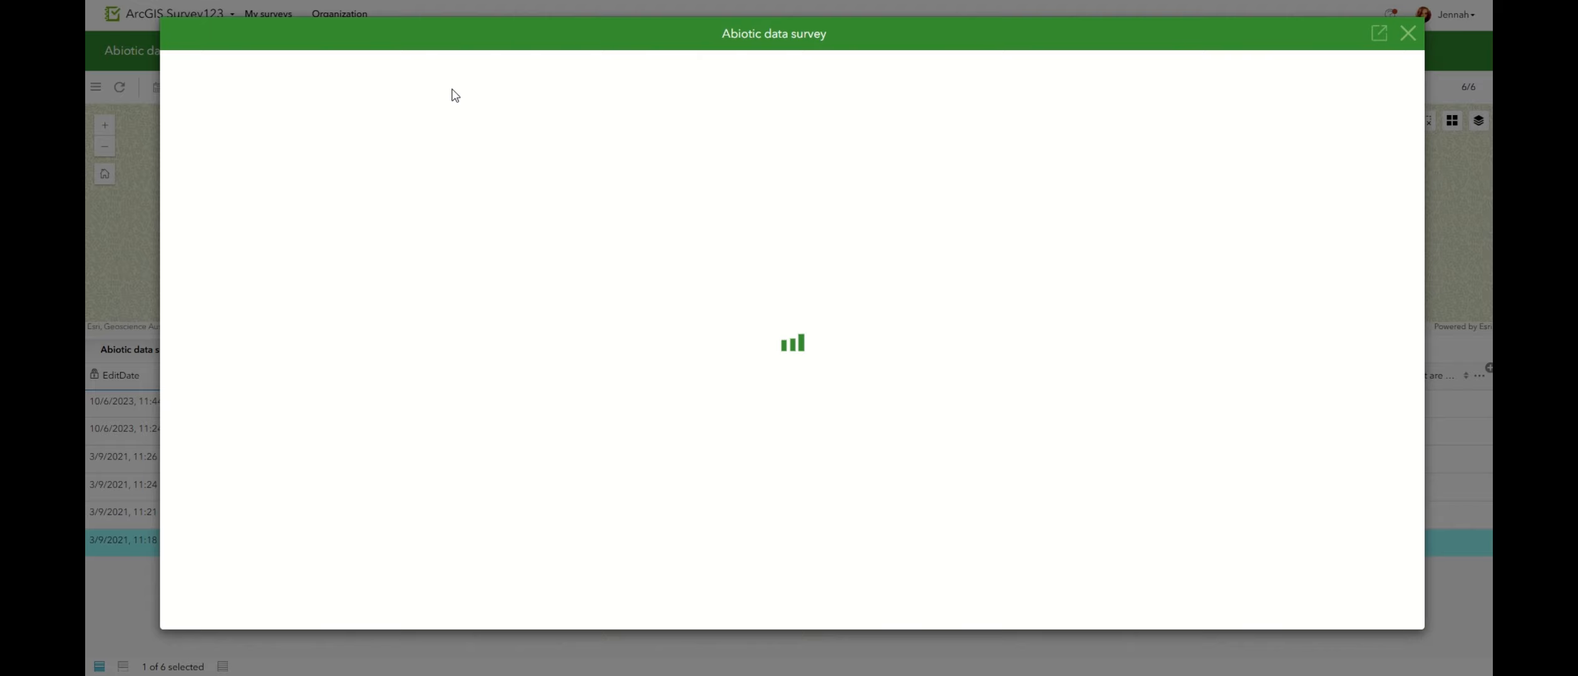
{"action": "scroll", "coordinate": [941, 355], "scroll_direction": "up", "scroll_amount": 10}
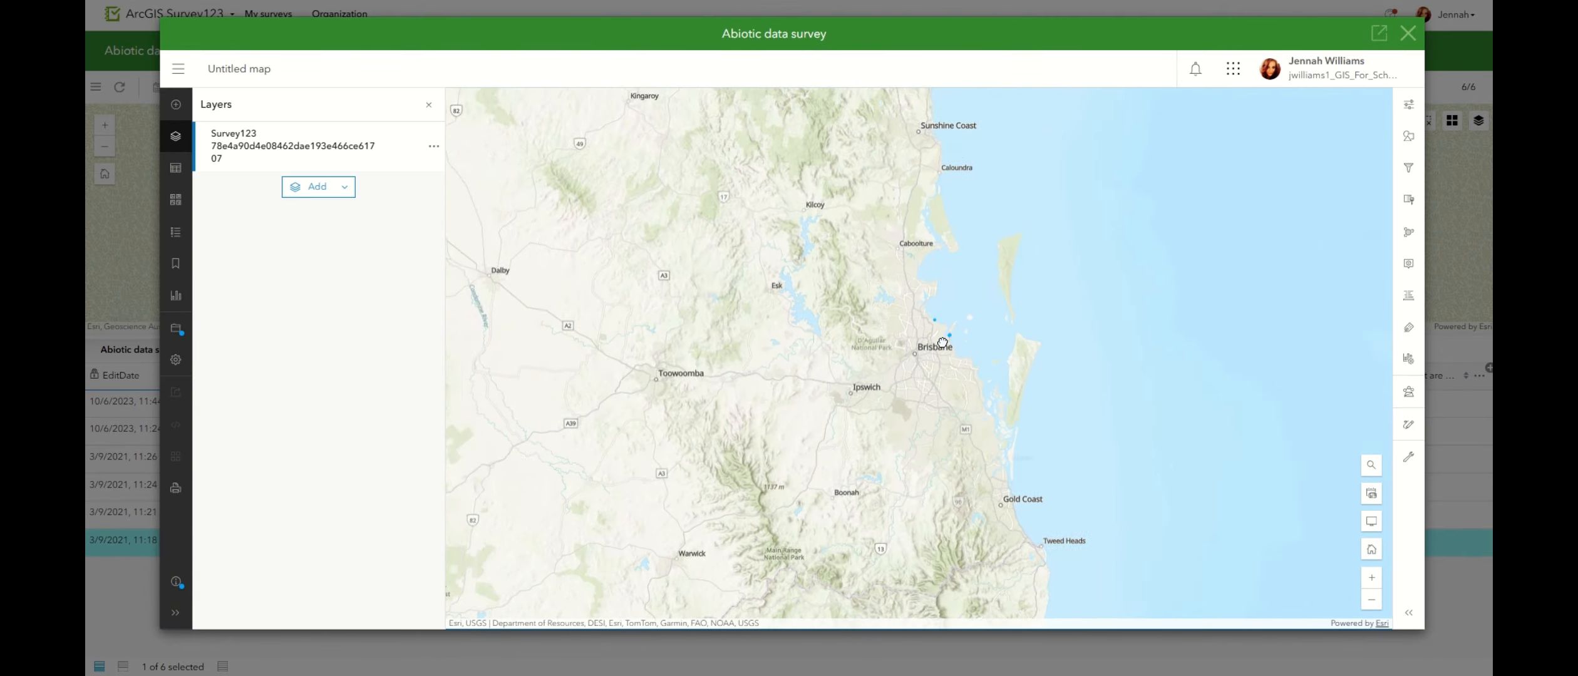
{"action": "scroll", "coordinate": [978, 307], "scroll_direction": "up", "scroll_amount": 5}
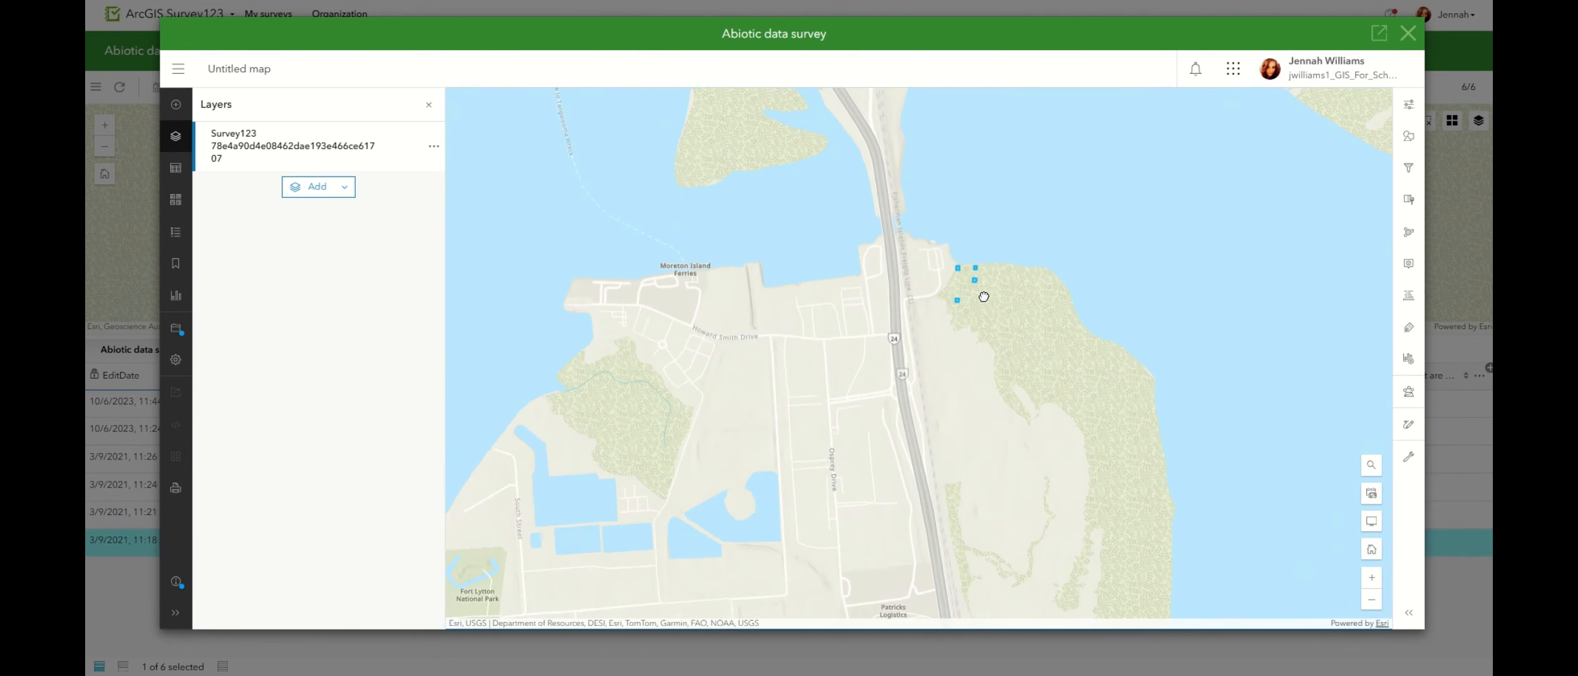
{"action": "left_click_drag", "start_coordinate": [986, 254], "coordinate": [990, 303]}
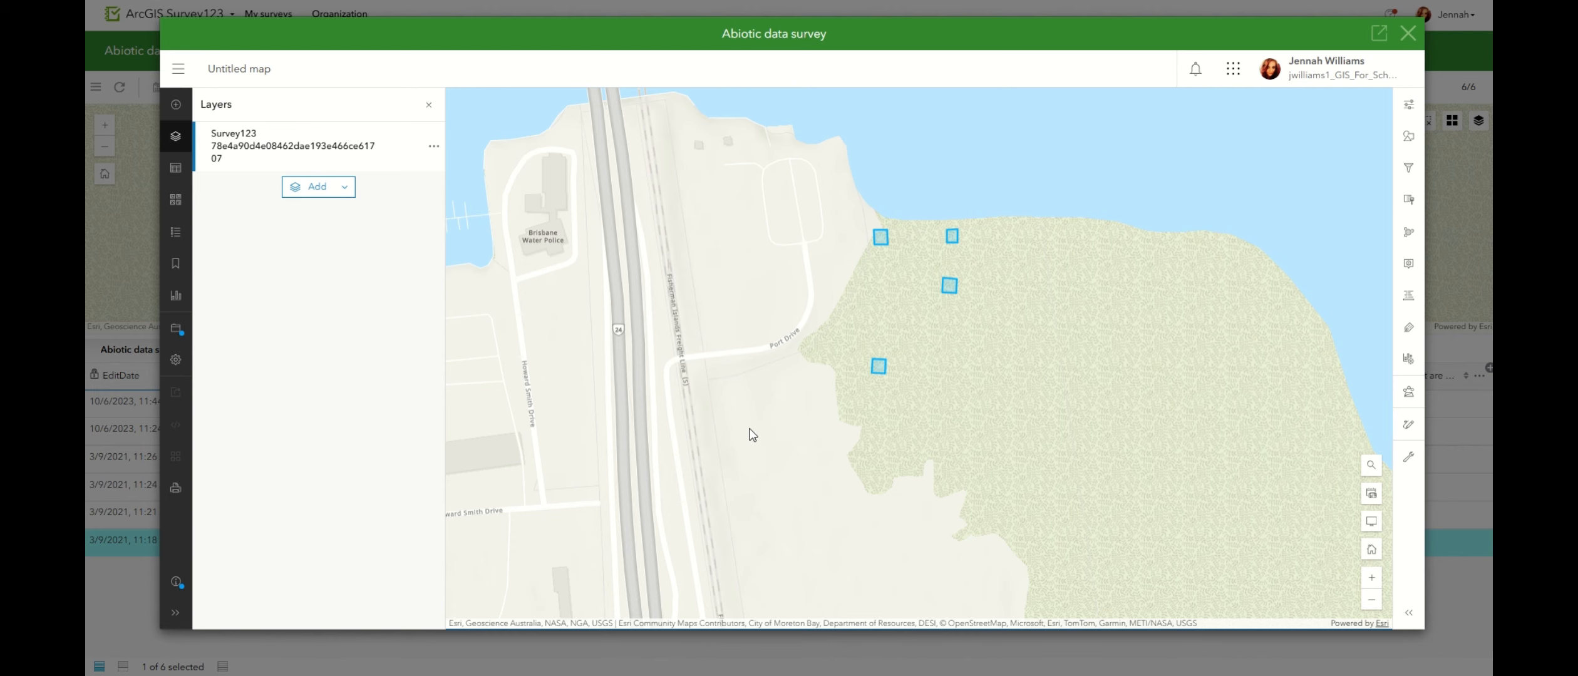
{"action": "left_click_drag", "start_coordinate": [953, 283], "coordinate": [929, 354]}
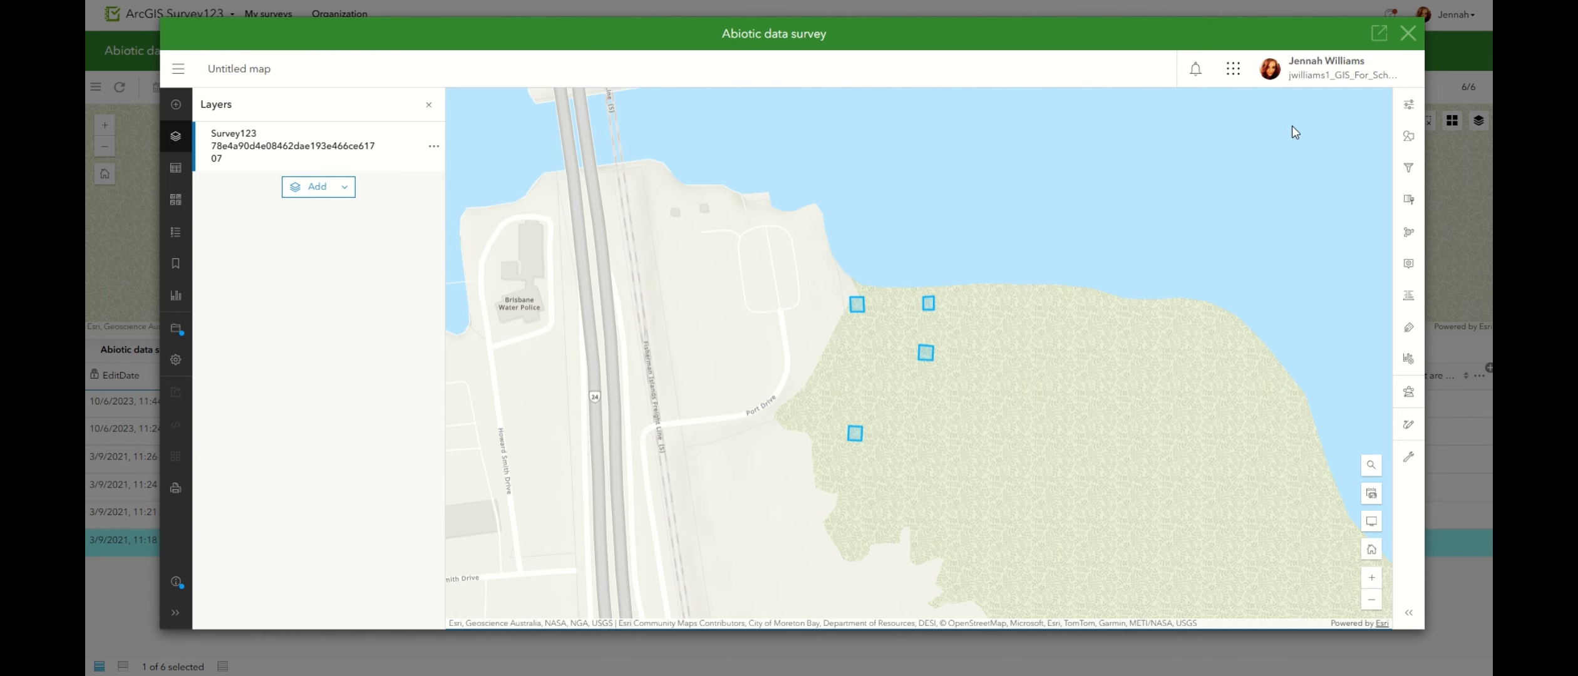
{"action": "left_click", "coordinate": [1408, 33]}
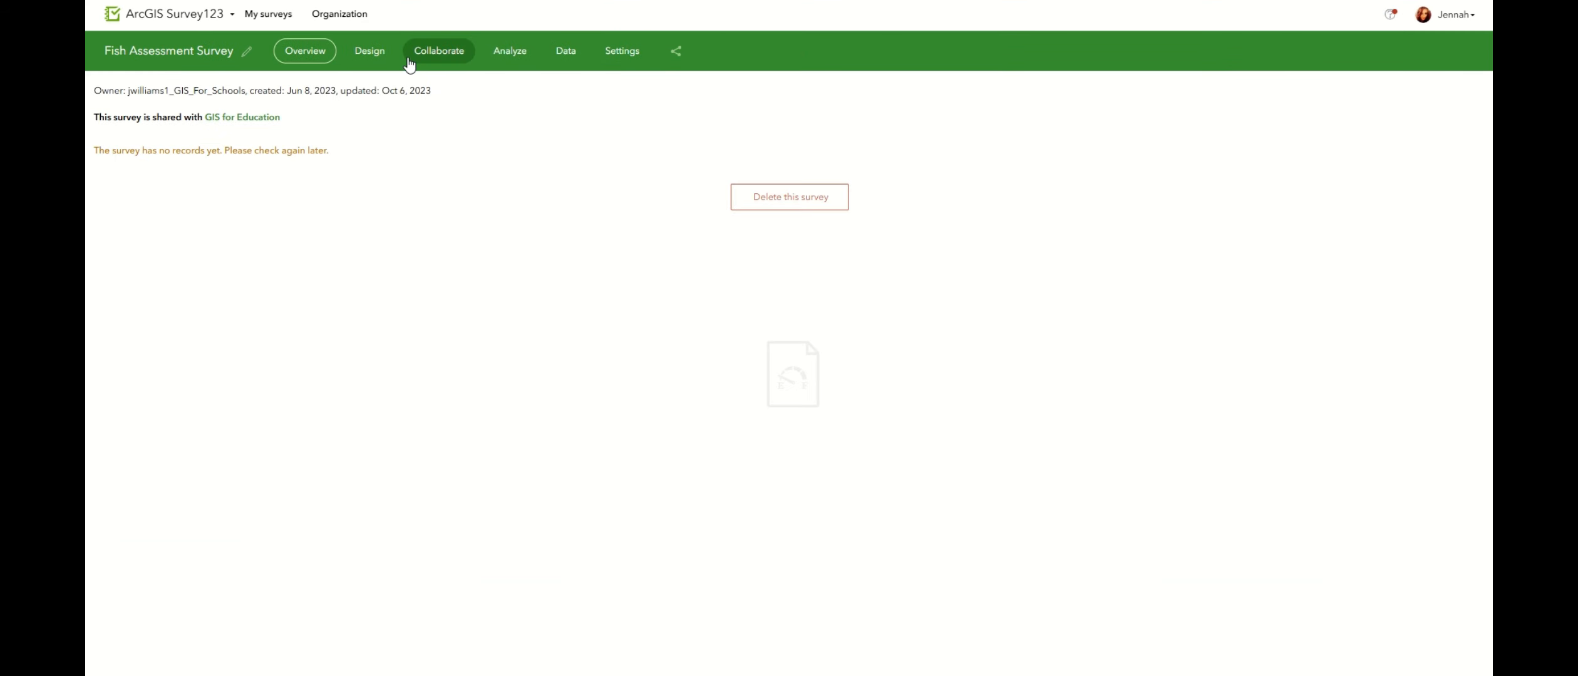
- Open the design of the Fish Assessment Survey and review its questions from Time and Date down to Select Fish Species
{"action": "left_click", "coordinate": [383, 59]}
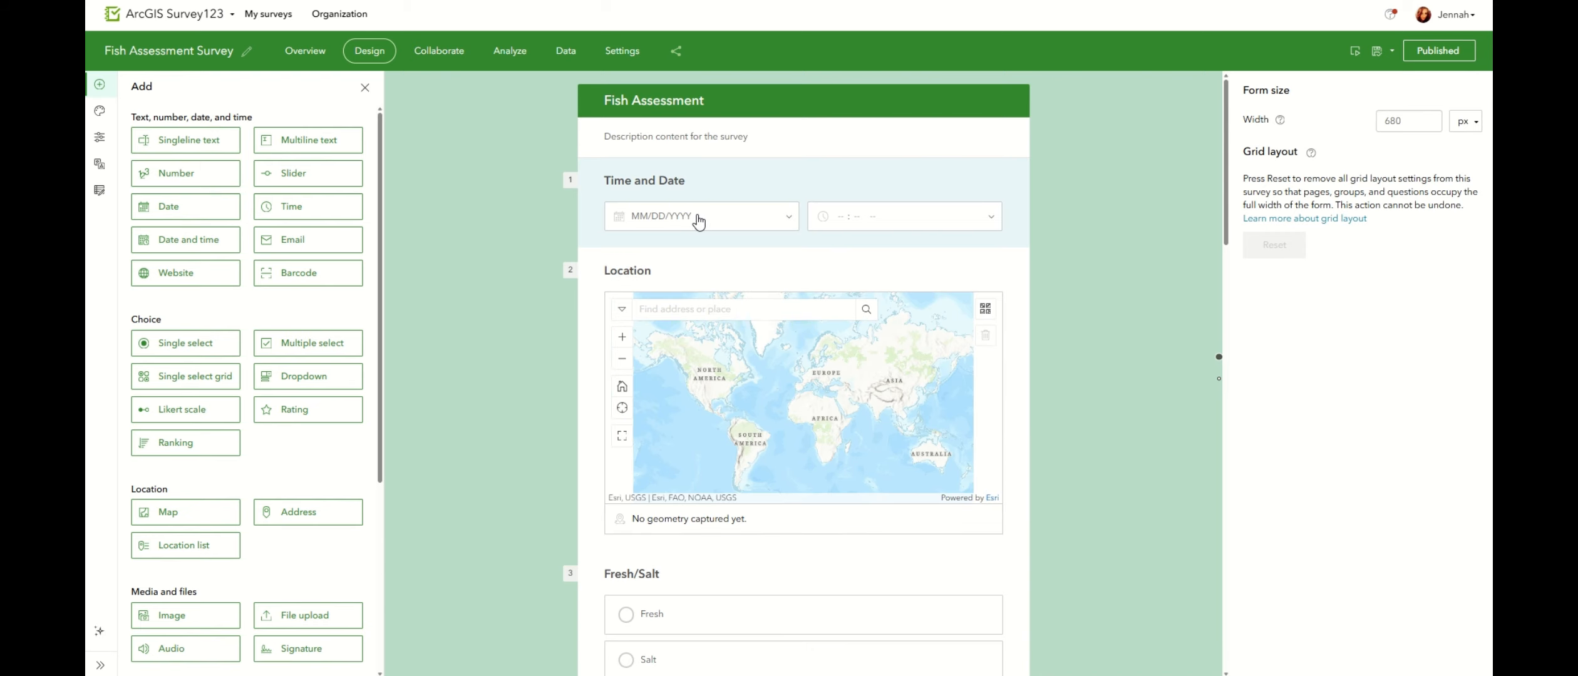
{"action": "scroll", "coordinate": [923, 233], "scroll_direction": "down", "scroll_amount": 5}
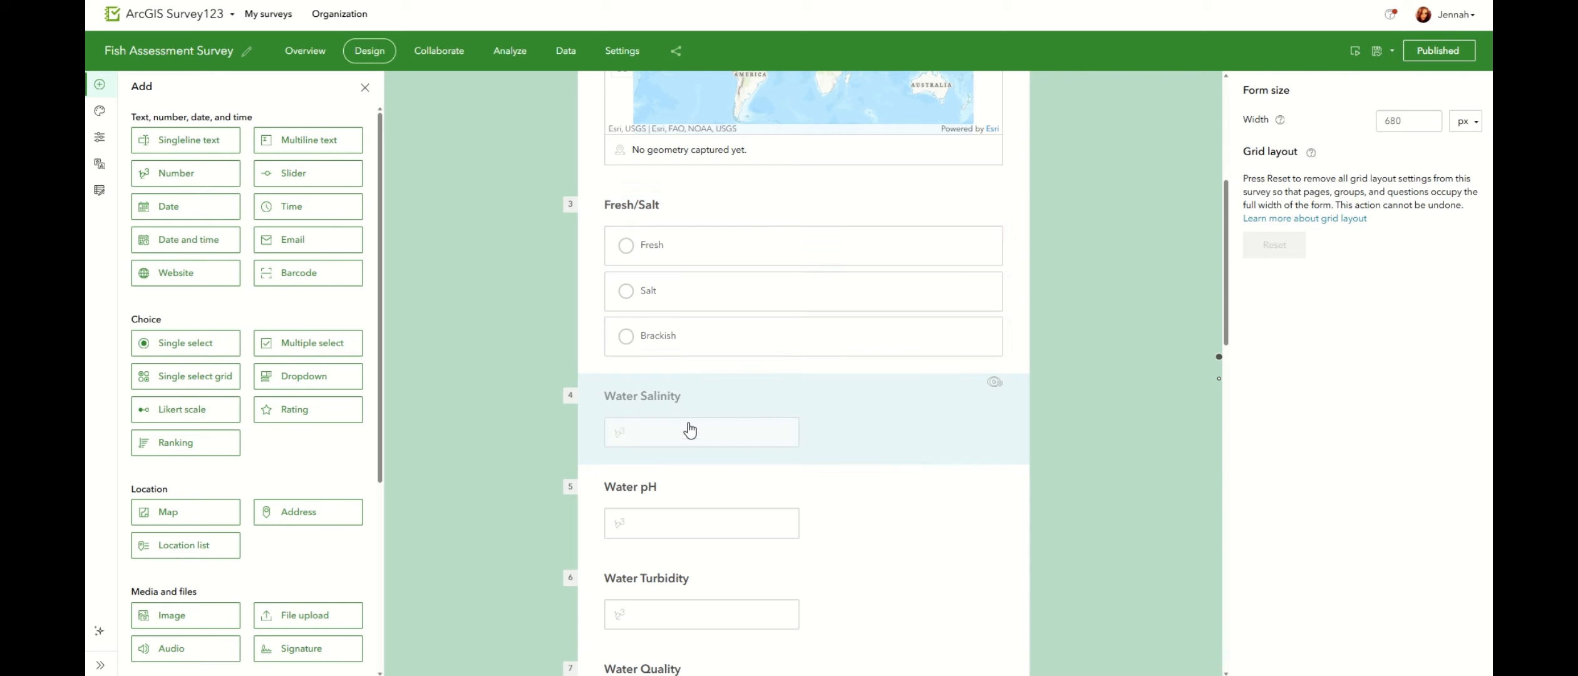
{"action": "mouse_move", "coordinate": [999, 388]}
{"action": "scroll", "coordinate": [958, 409], "scroll_direction": "down", "scroll_amount": 1}
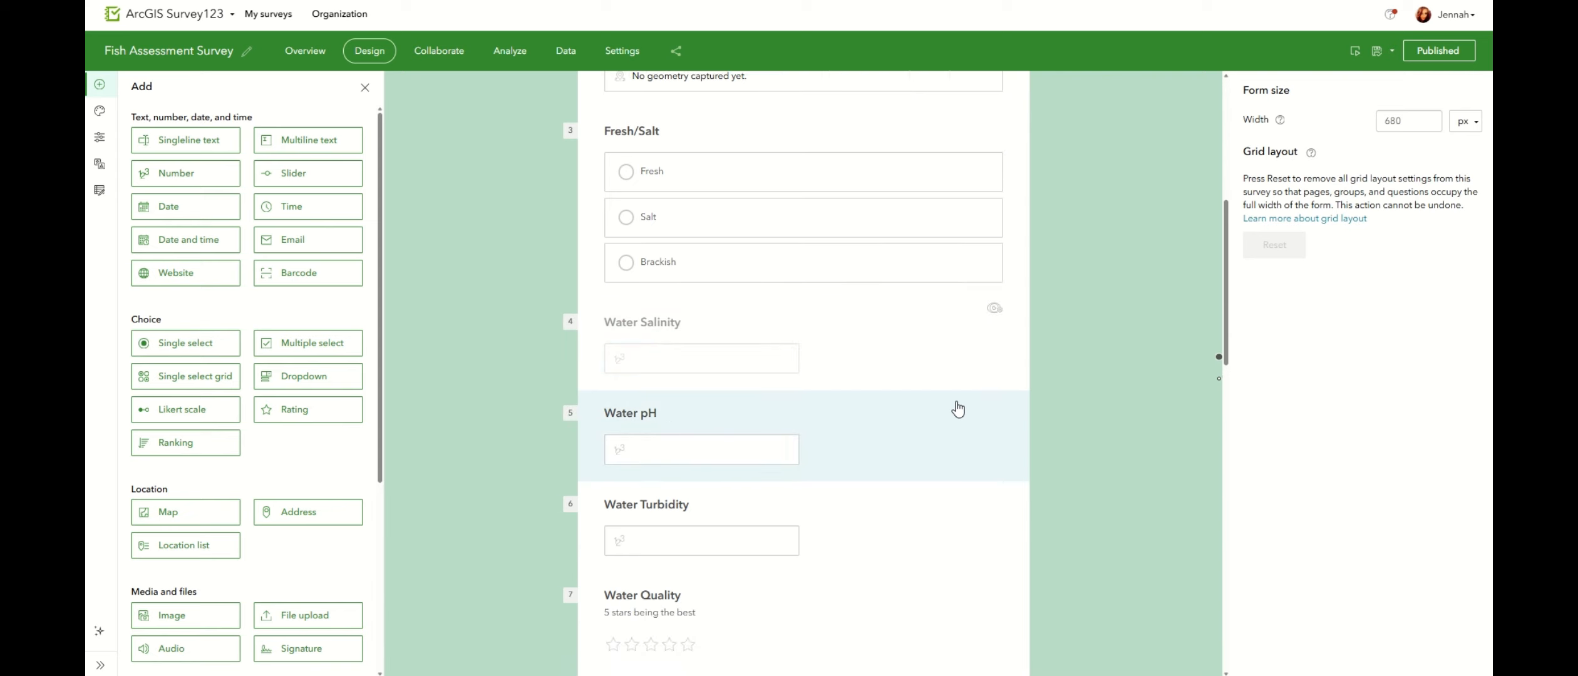
{"action": "scroll", "coordinate": [958, 409], "scroll_direction": "down", "scroll_amount": 2}
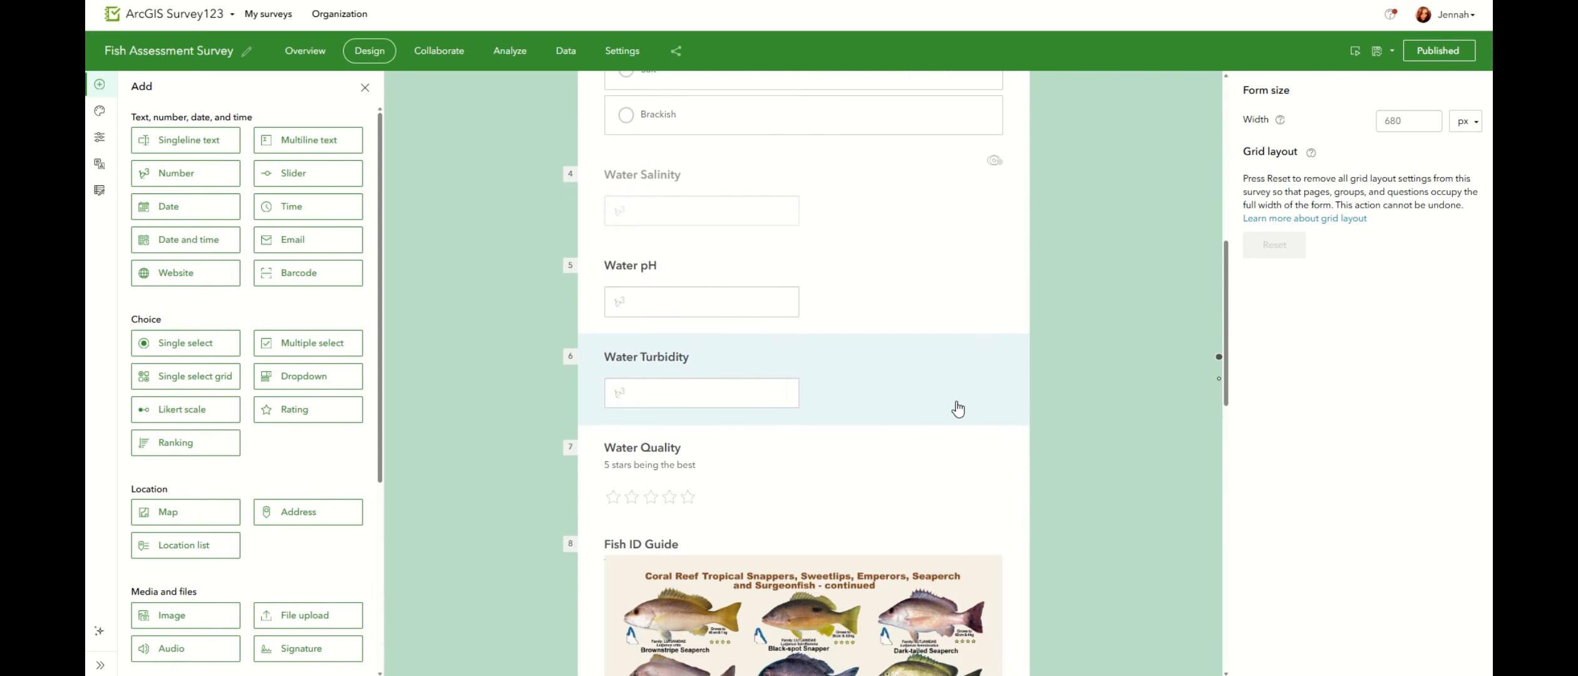
{"action": "scroll", "coordinate": [958, 410], "scroll_direction": "down", "scroll_amount": 1}
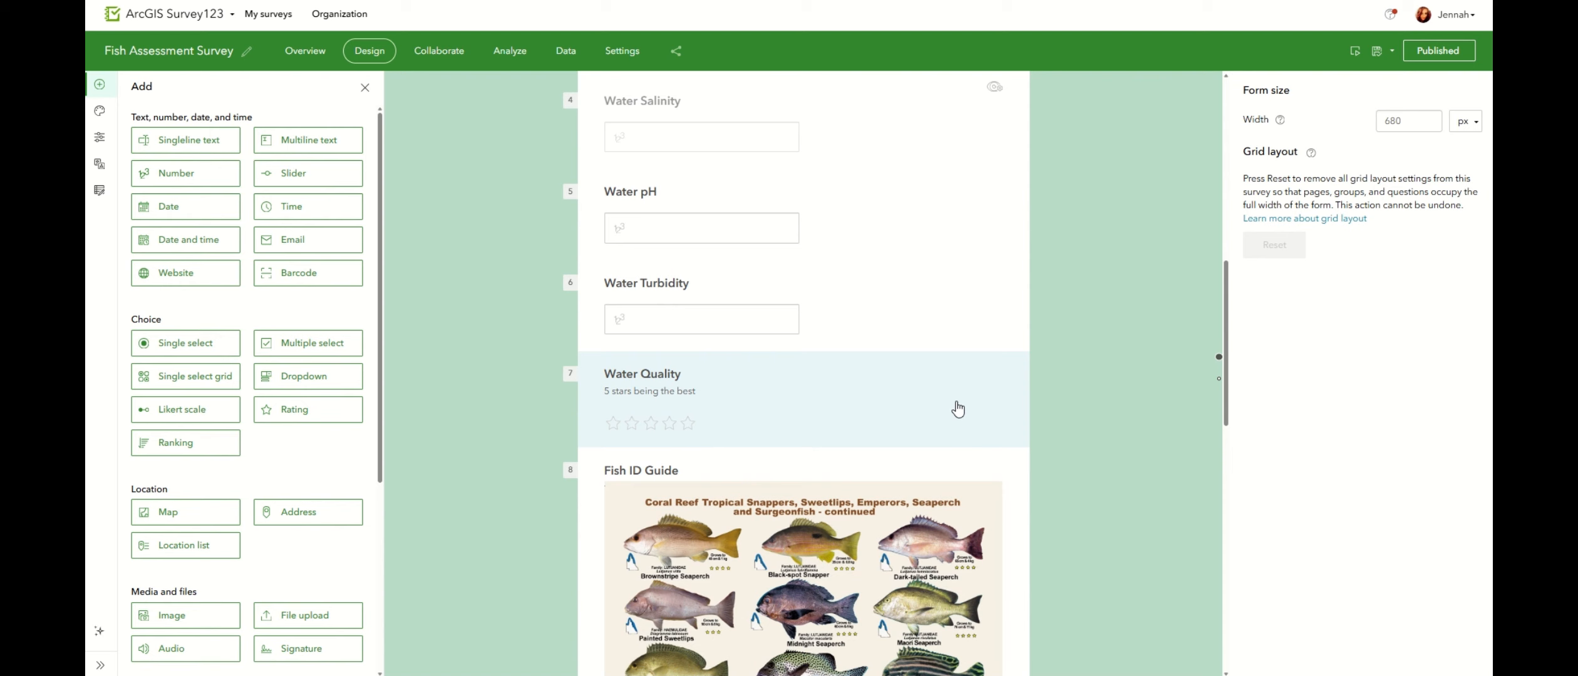
{"action": "scroll", "coordinate": [958, 409], "scroll_direction": "down", "scroll_amount": 4}
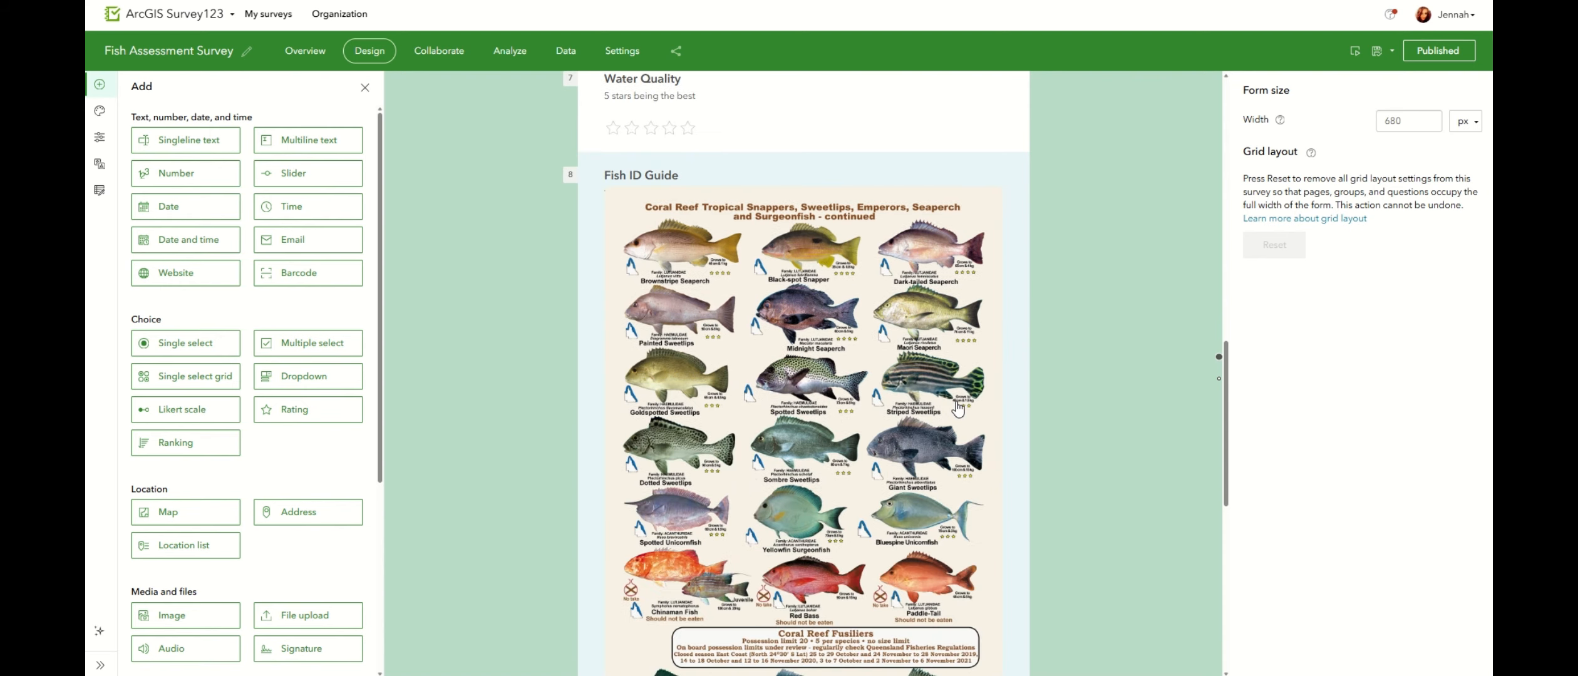
{"action": "scroll", "coordinate": [958, 410], "scroll_direction": "down", "scroll_amount": 1}
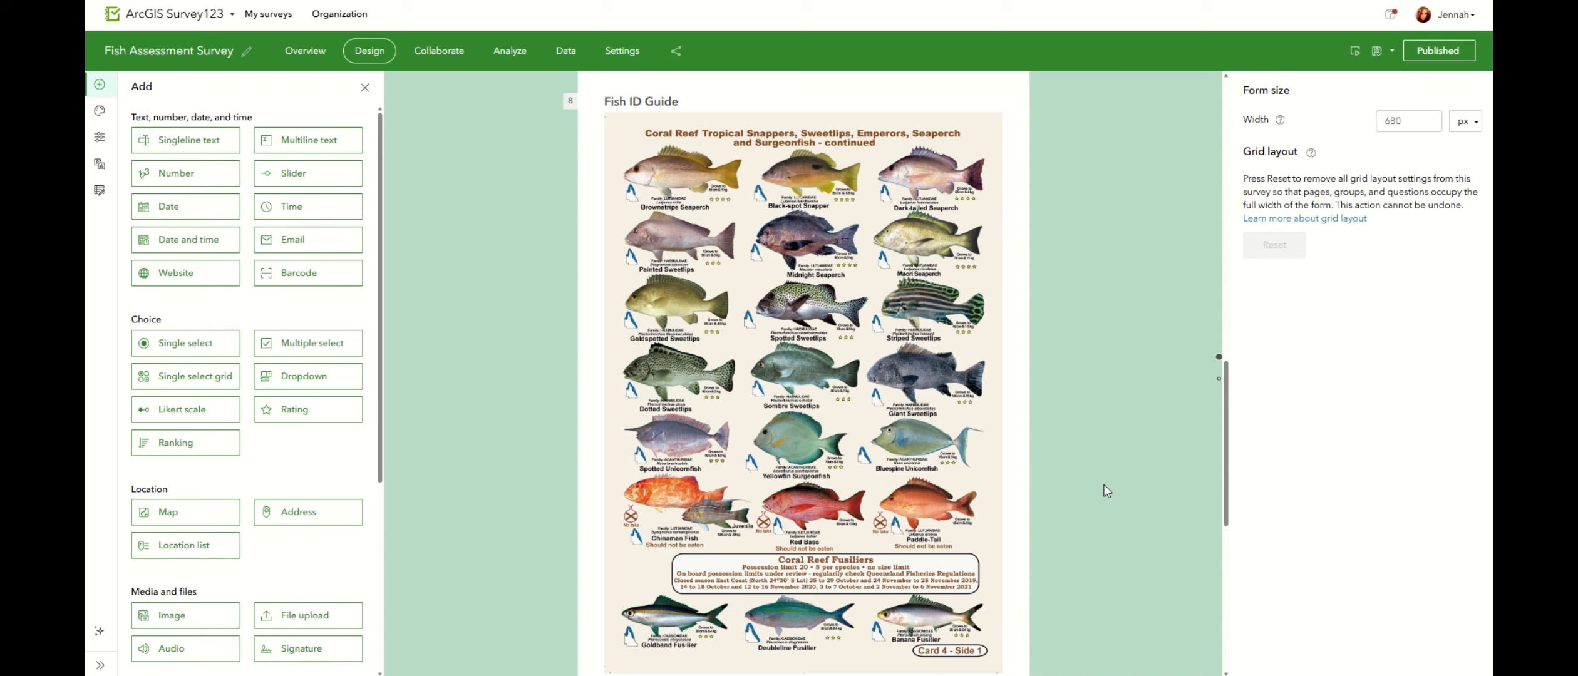
{"action": "scroll", "coordinate": [1106, 491], "scroll_direction": "down", "scroll_amount": 7}
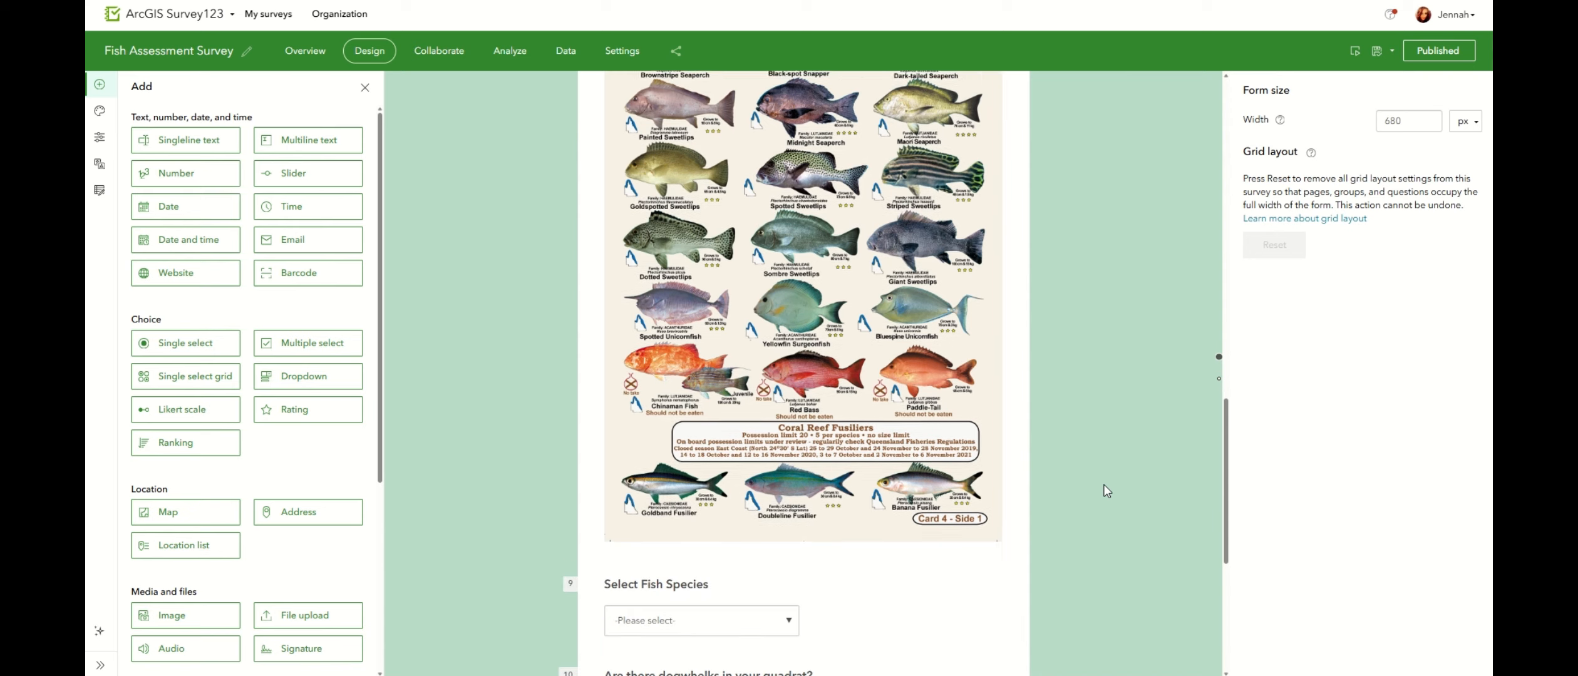
{"action": "scroll", "coordinate": [1106, 491], "scroll_direction": "down", "scroll_amount": 2}
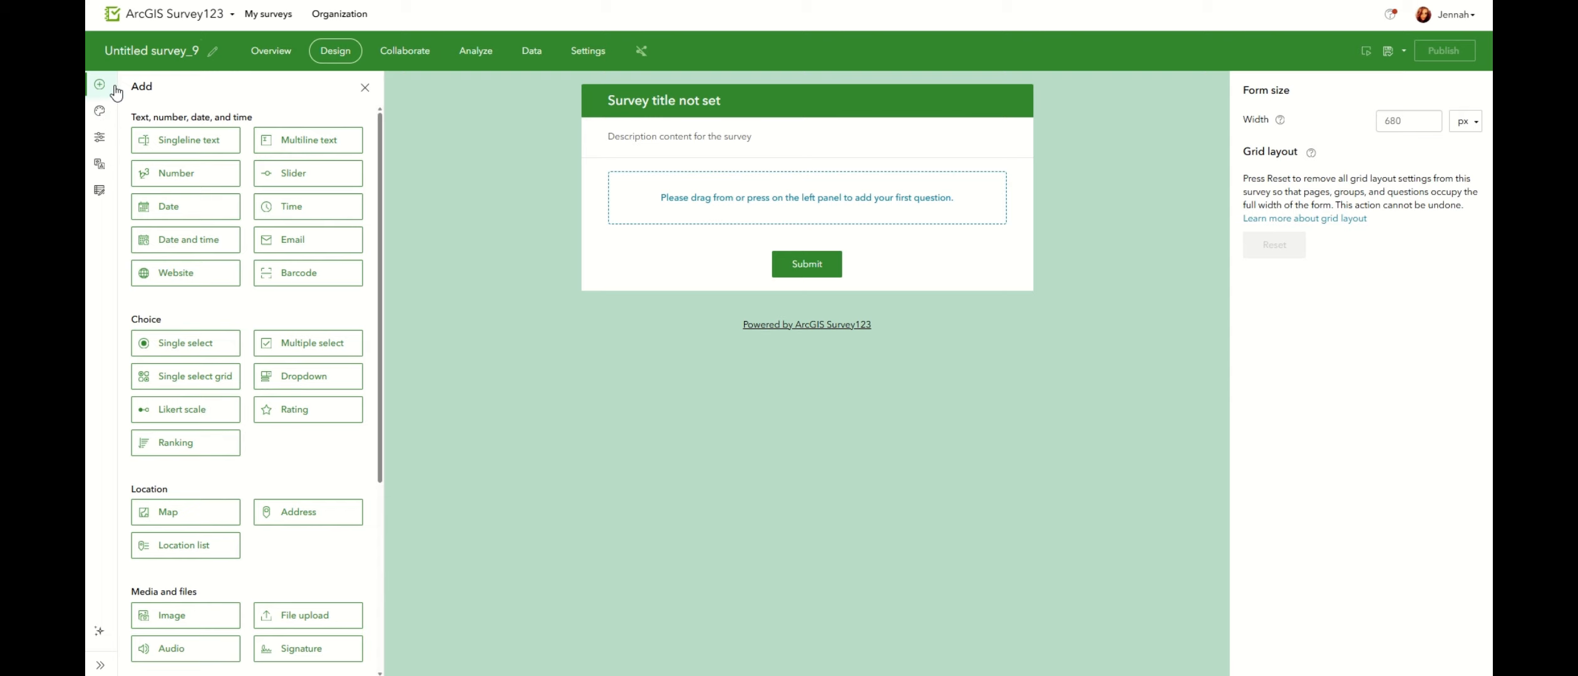
- Rename the new survey "Example Survey" and set its header text to "Shark Survey"
{"action": "left_click", "coordinate": [195, 49]}
{"action": "key", "text": "BackSpace"}
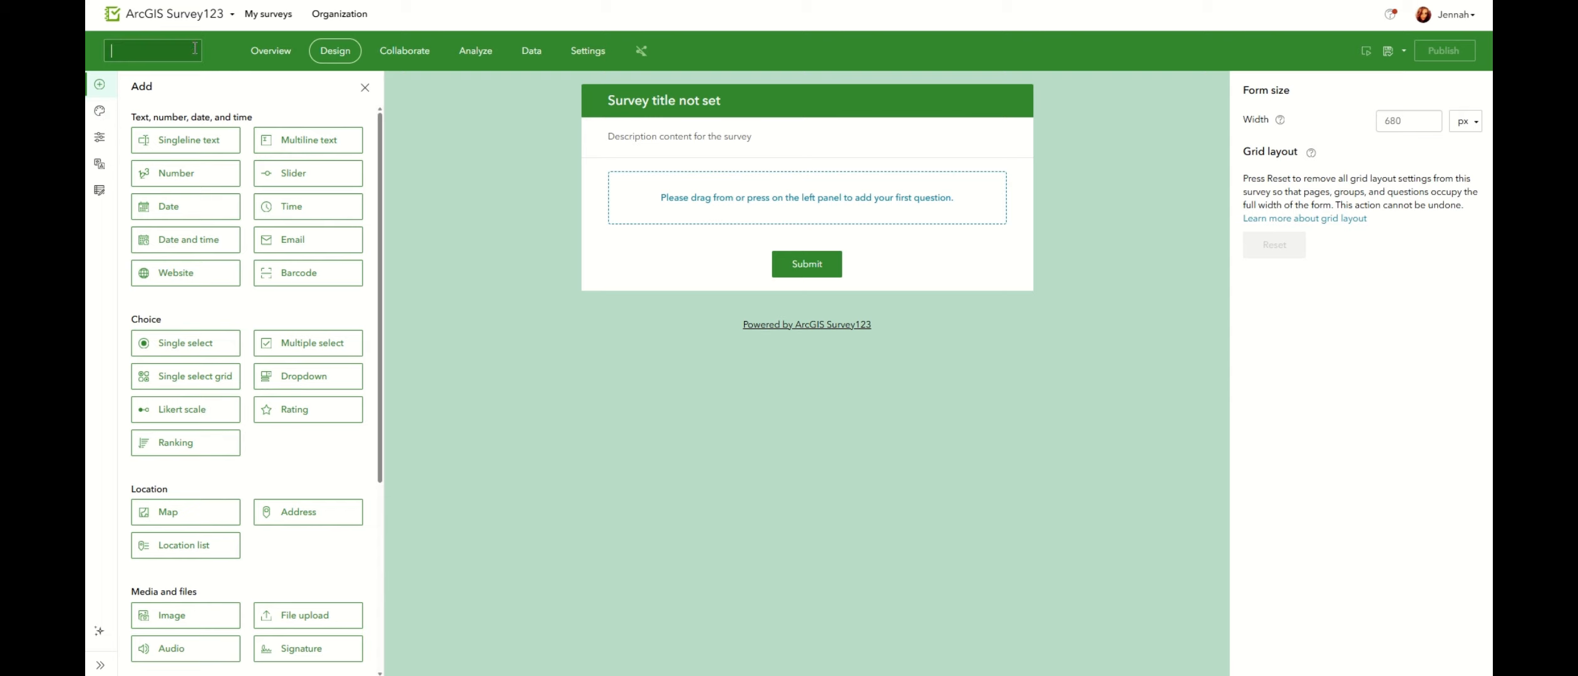
{"action": "type", "text": "Example Survey"}
{"action": "left_click", "coordinate": [682, 103]}
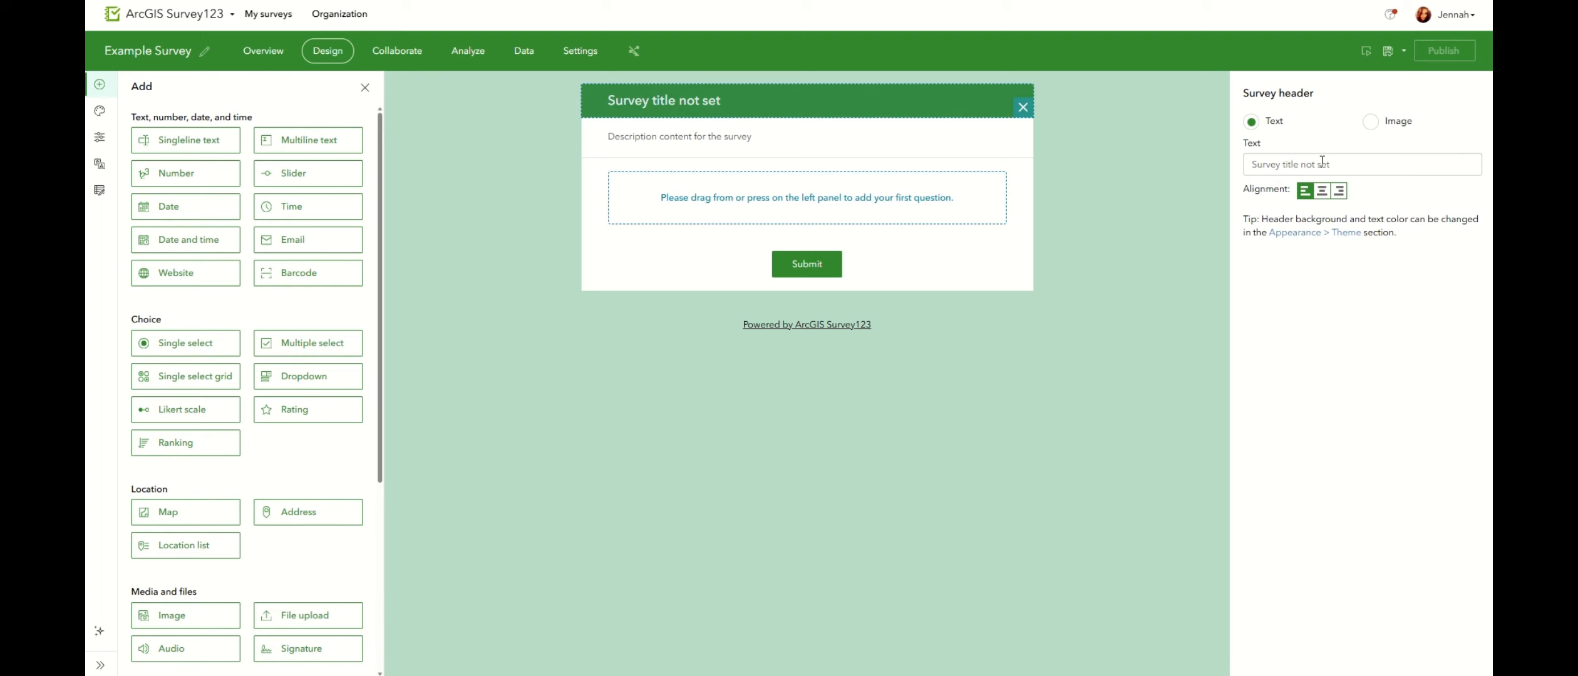
{"action": "left_click_drag", "start_coordinate": [1333, 165], "coordinate": [1253, 167]}
{"action": "type", "text": "Shark Survey"}
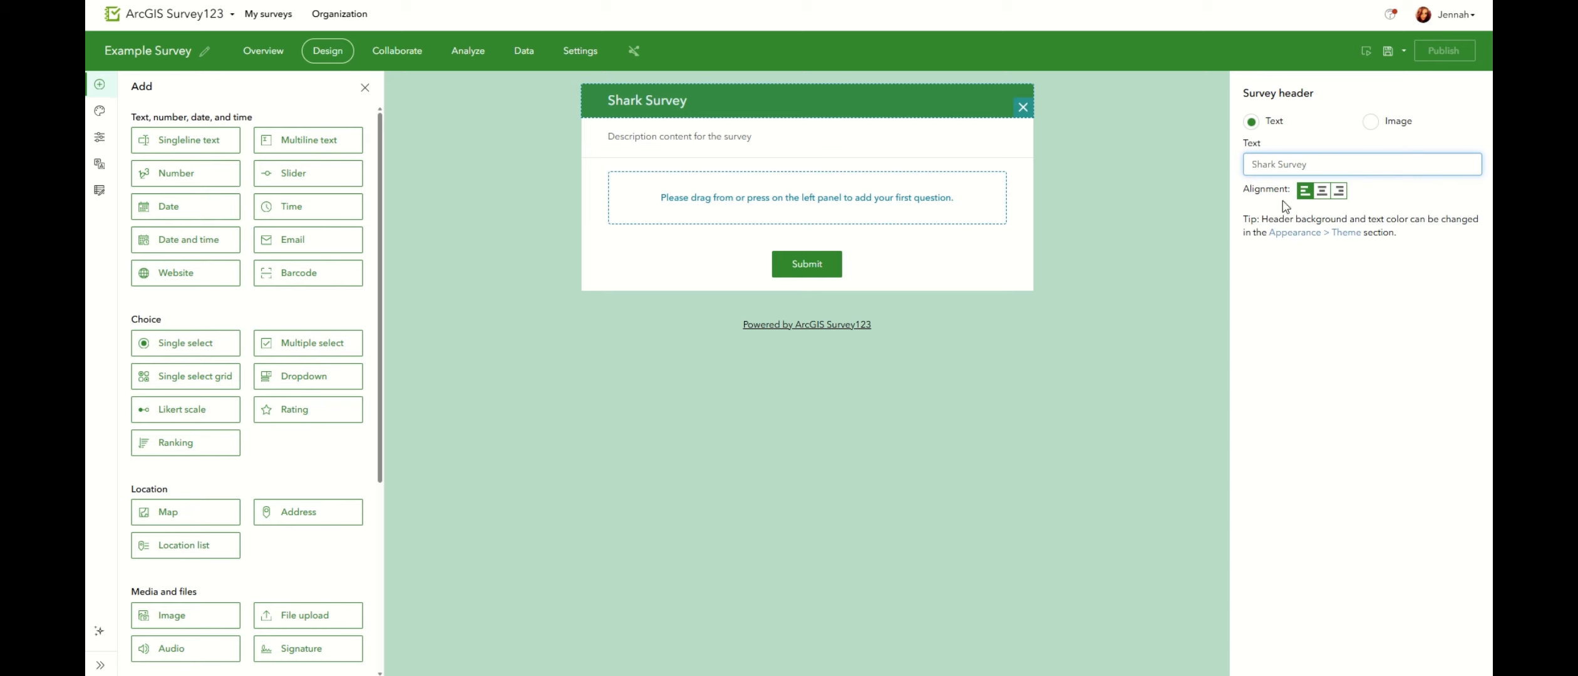
- Replace the survey's description with "This survey123 is on sharks."
{"action": "left_click", "coordinate": [762, 142]}
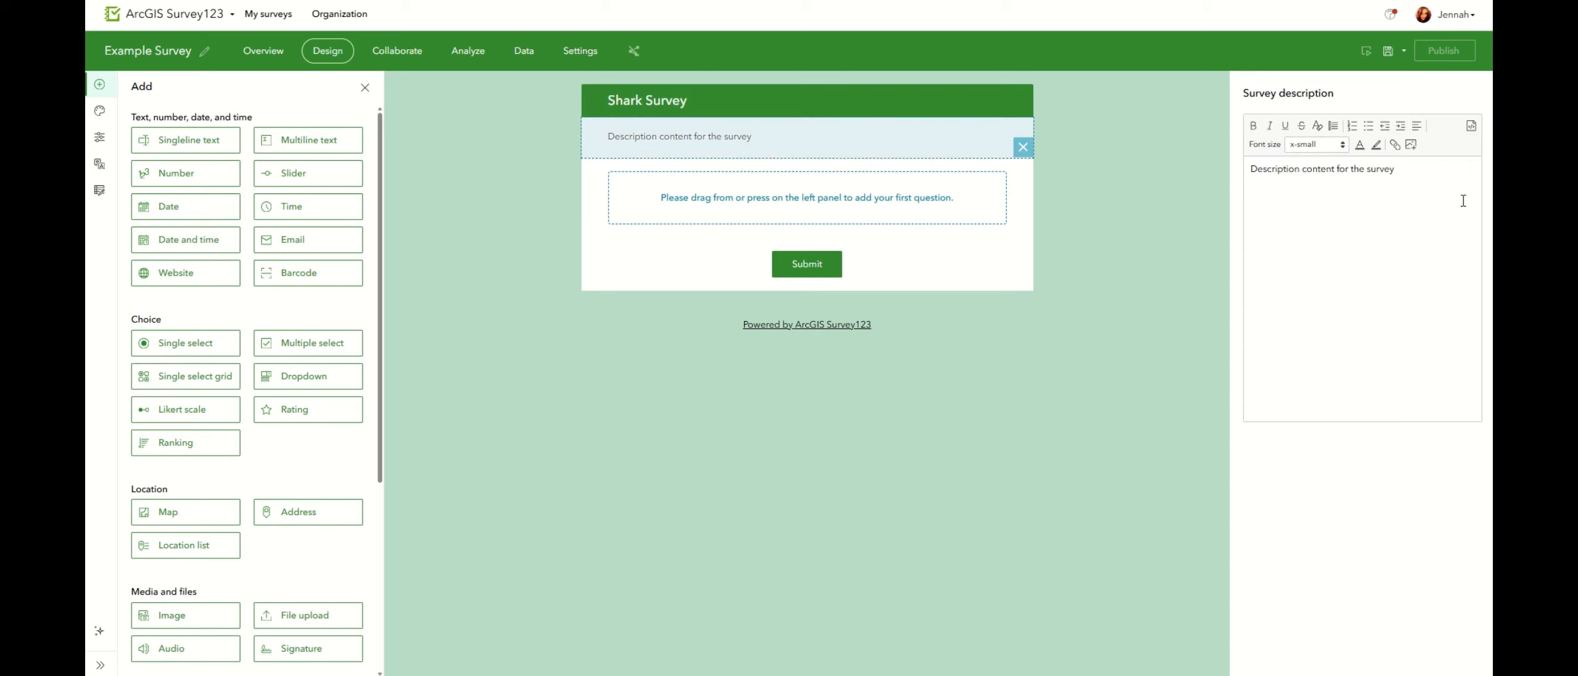
{"action": "left_click_drag", "start_coordinate": [1439, 174], "coordinate": [1262, 179]}
{"action": "type", "text": "This "}
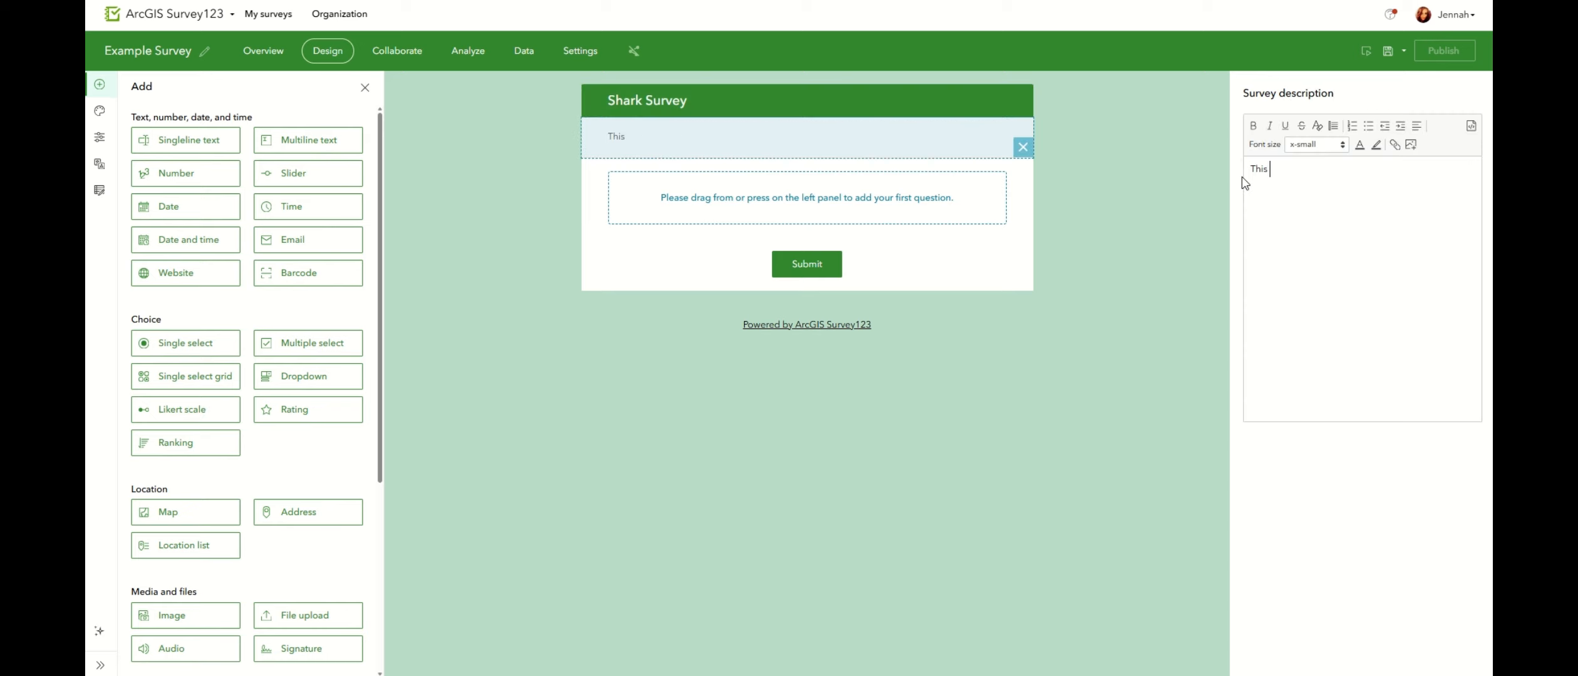
{"action": "type", "text": "survey123 is on sharks."}
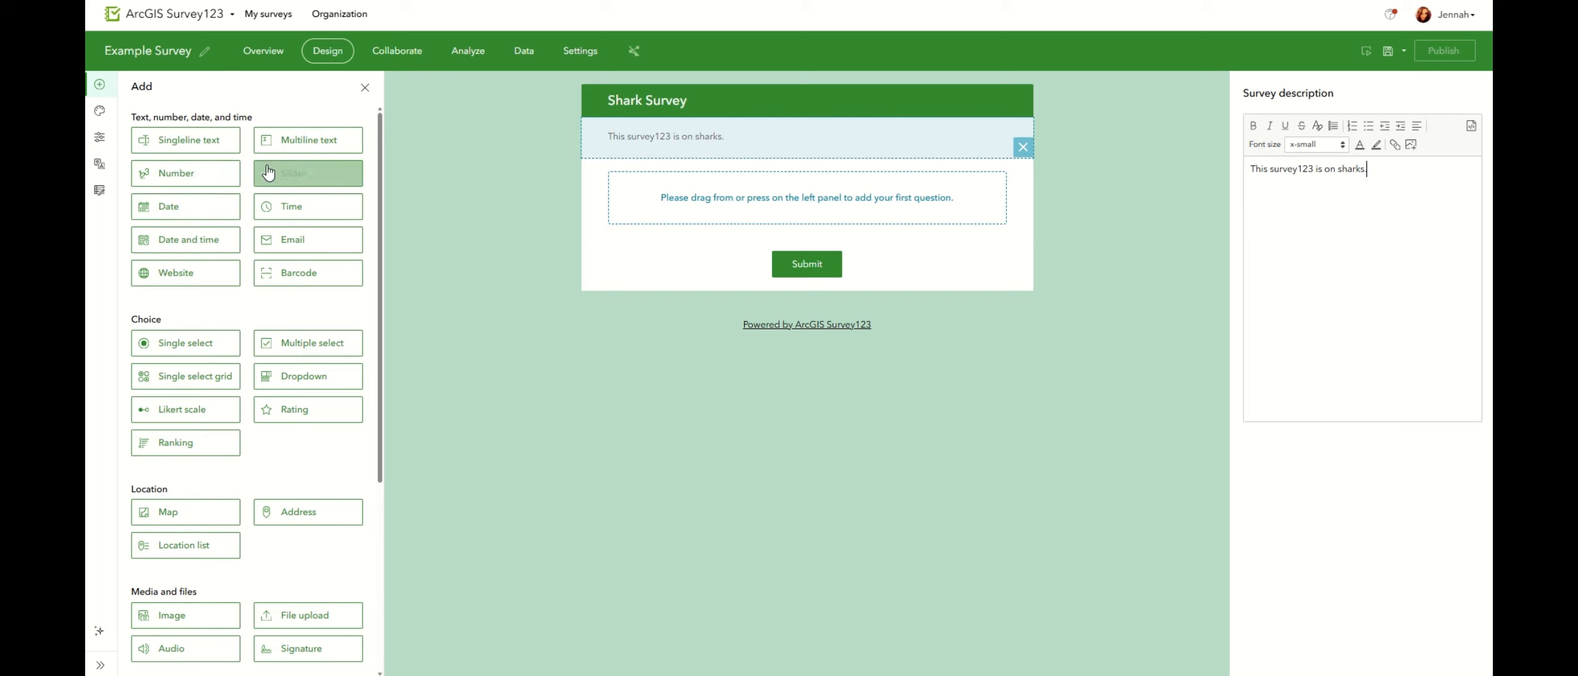
- Add a slider question labelled "Rate the quality of the water" with the hint "1 is bad, 10 is good"
{"action": "left_click_drag", "start_coordinate": [282, 175], "coordinate": [734, 189]}
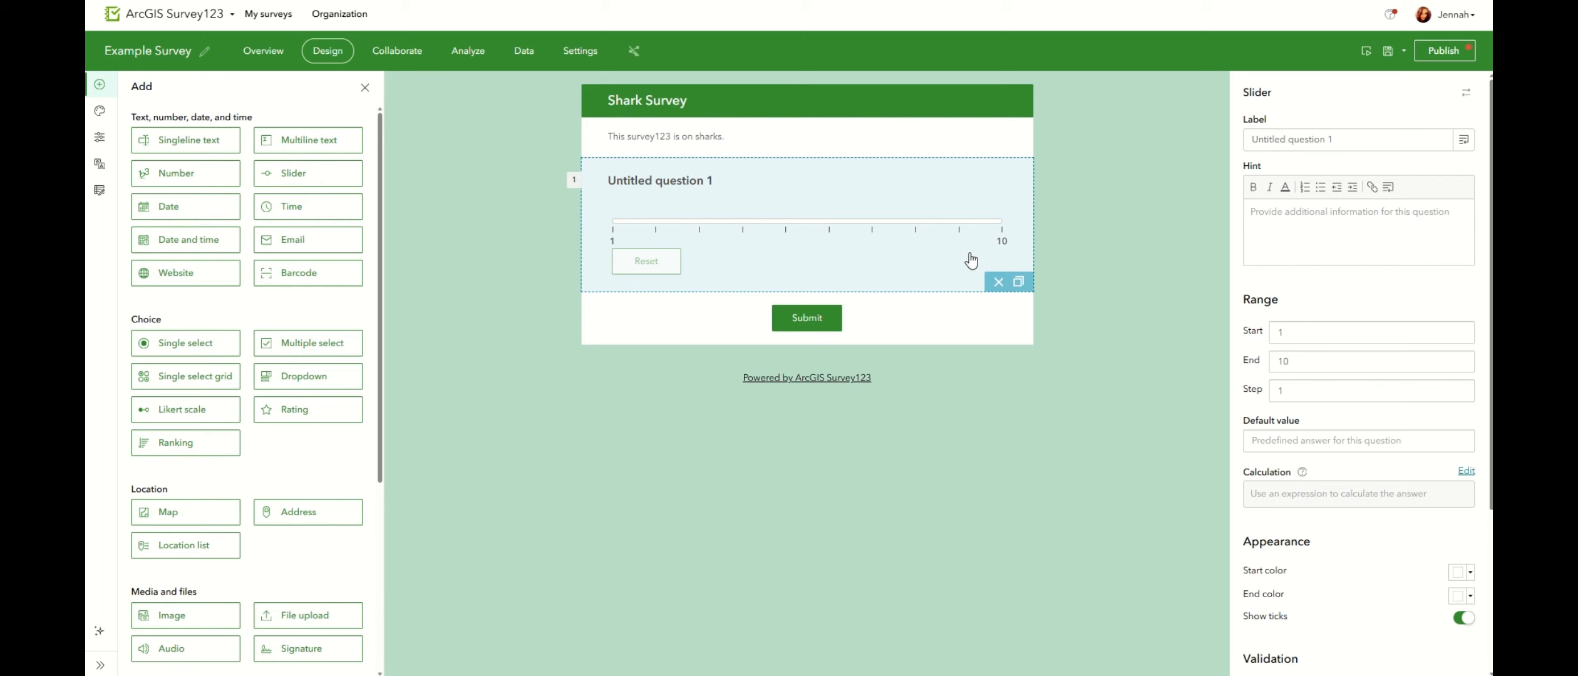
{"action": "left_click_drag", "start_coordinate": [1339, 140], "coordinate": [1246, 139]}
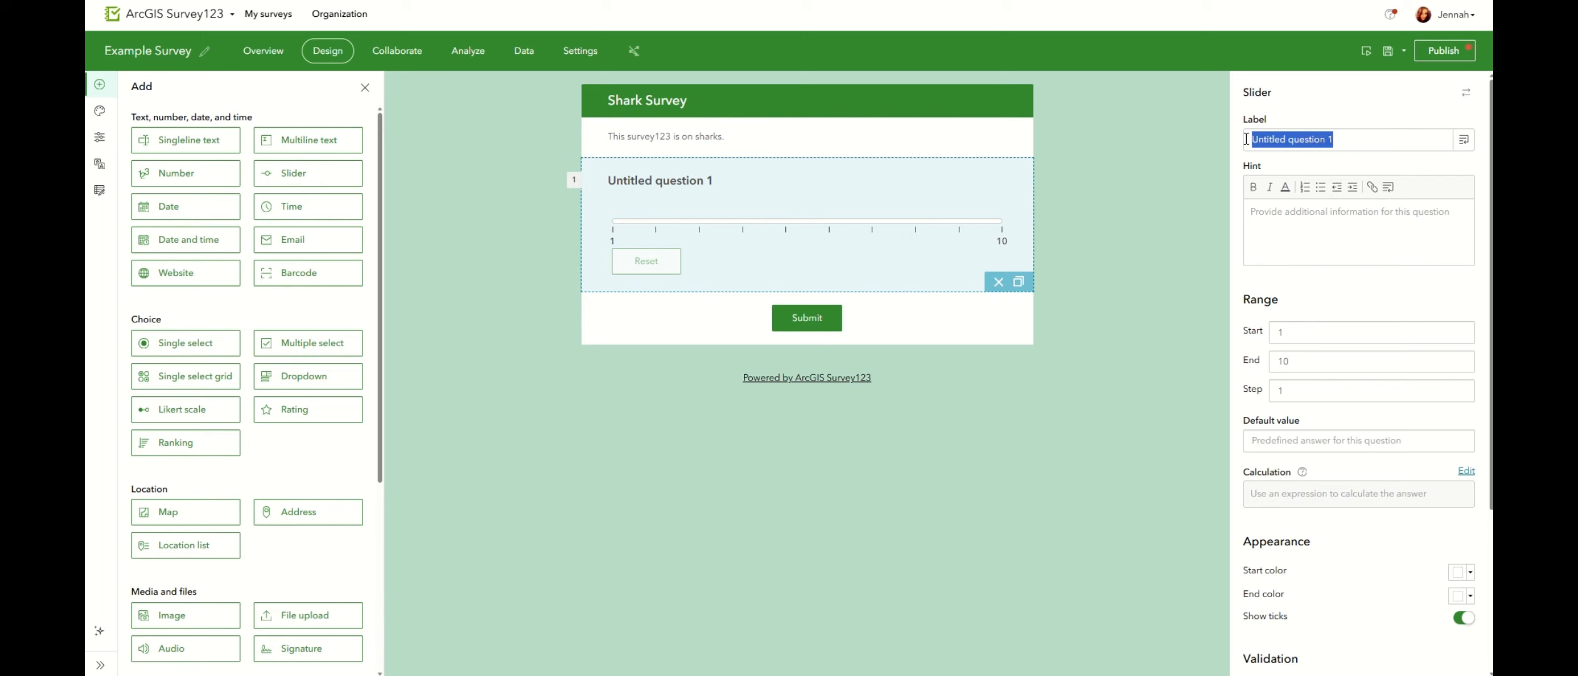
{"action": "type", "text": "Rate "}
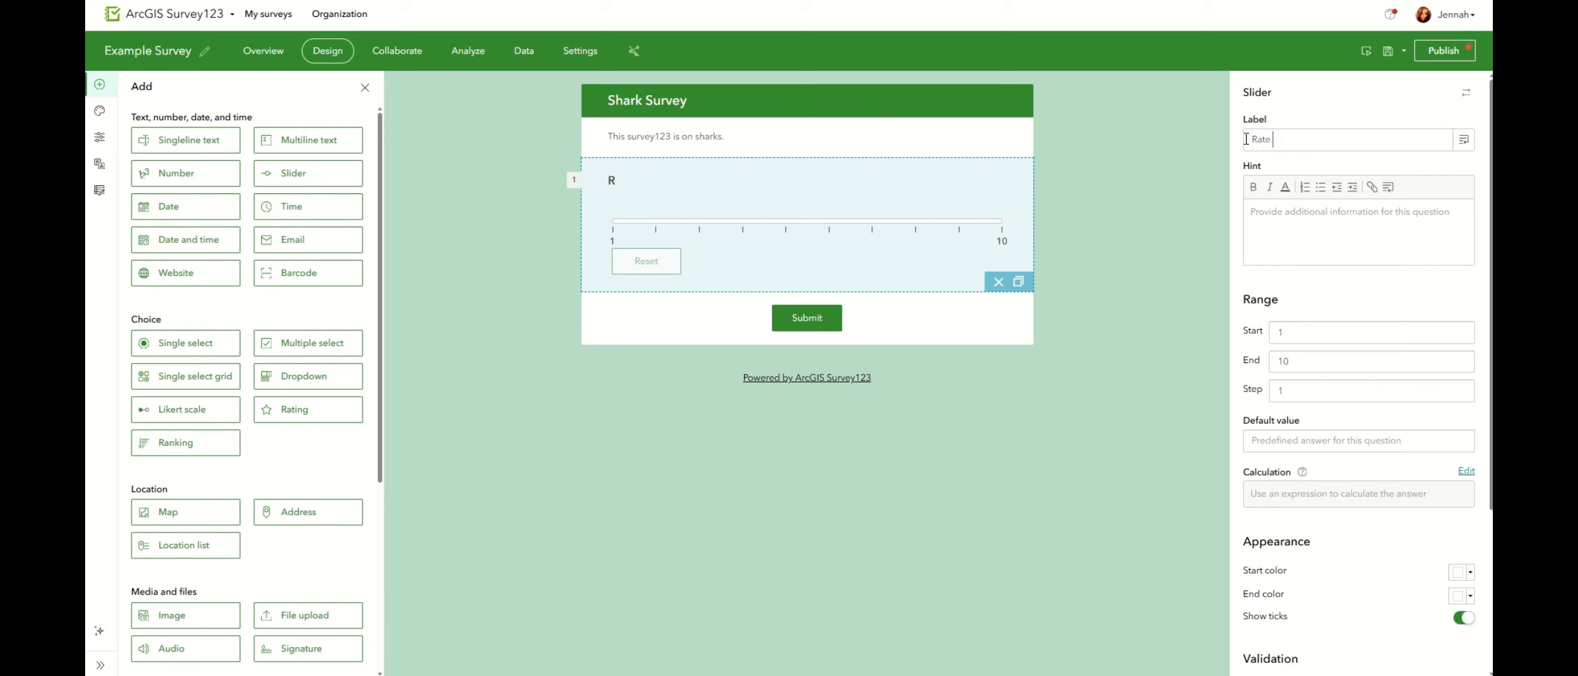
{"action": "type", "text": "the quality of the water"}
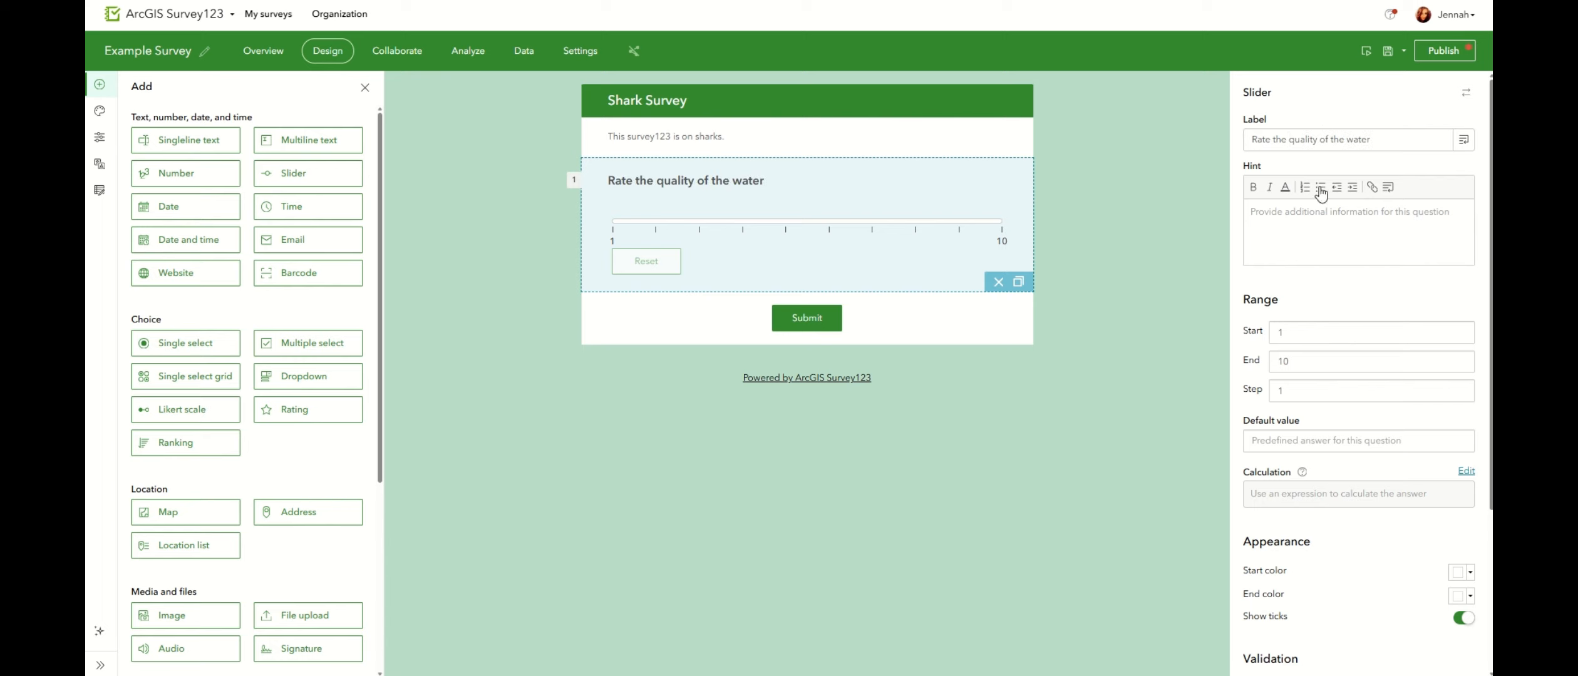
{"action": "left_click", "coordinate": [1323, 211]}
{"action": "type", "text": "1 is bad, 10 is good"}
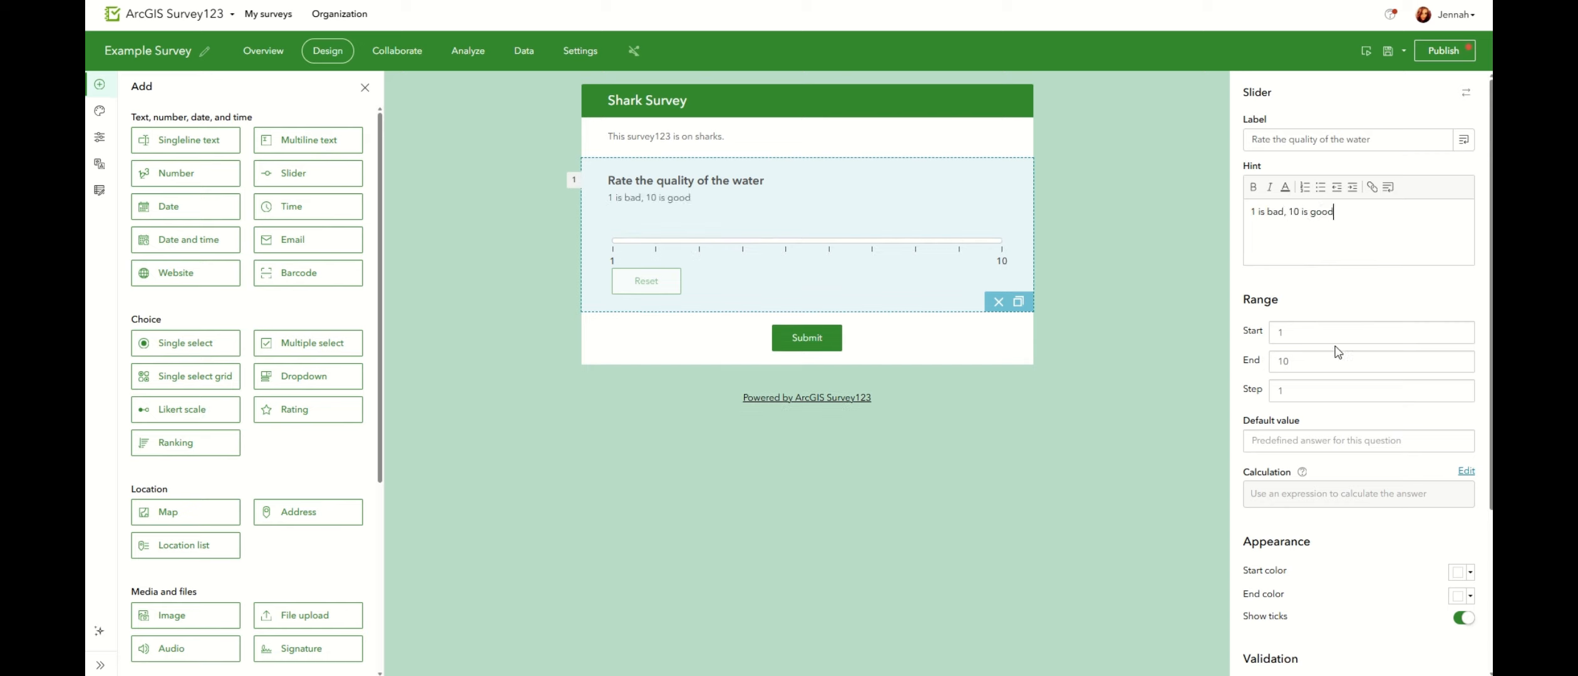
- Set the slider's start color to red (F90808) and end color to turquoise (08FFBE), and delete the slider question
{"action": "scroll", "coordinate": [1323, 333], "scroll_direction": "down", "scroll_amount": 3}
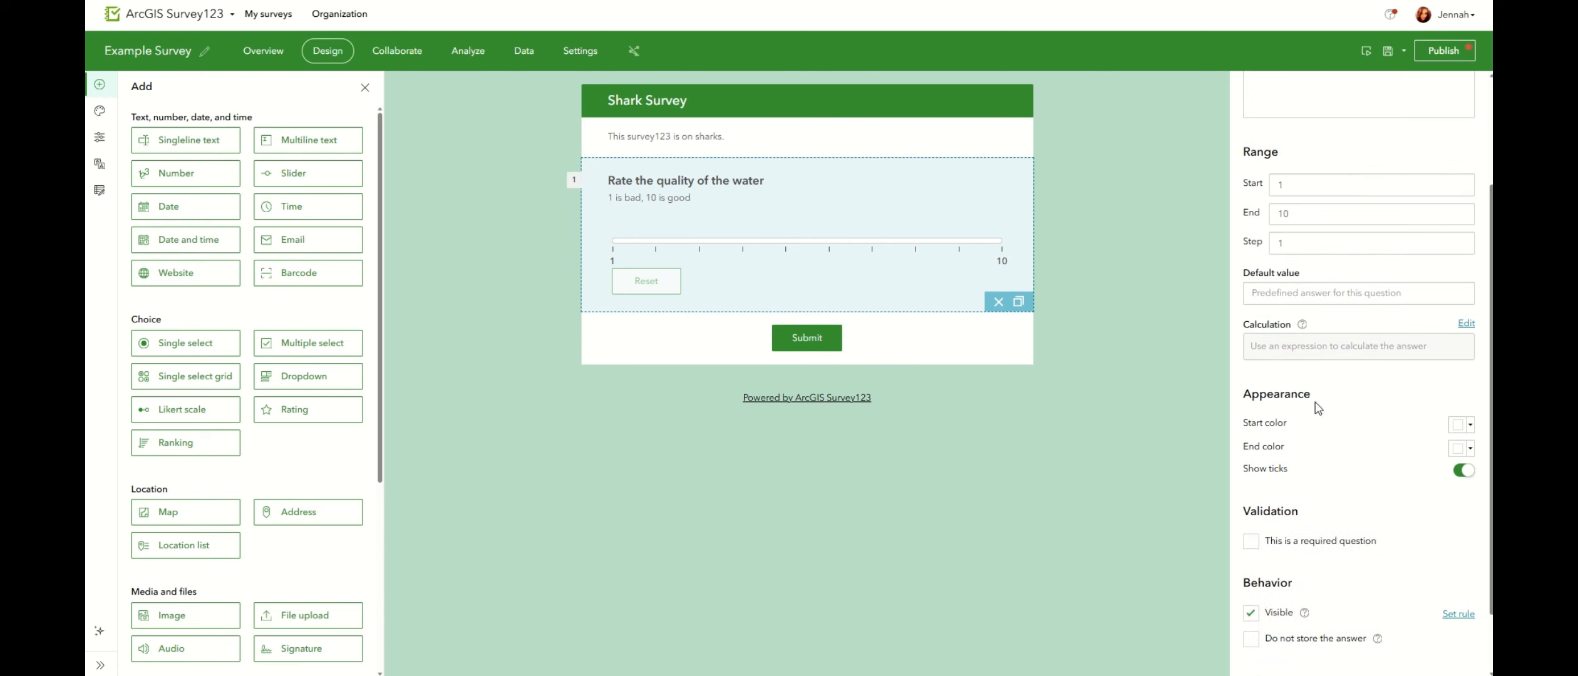
{"action": "left_click", "coordinate": [1470, 426]}
{"action": "left_click", "coordinate": [1466, 445]}
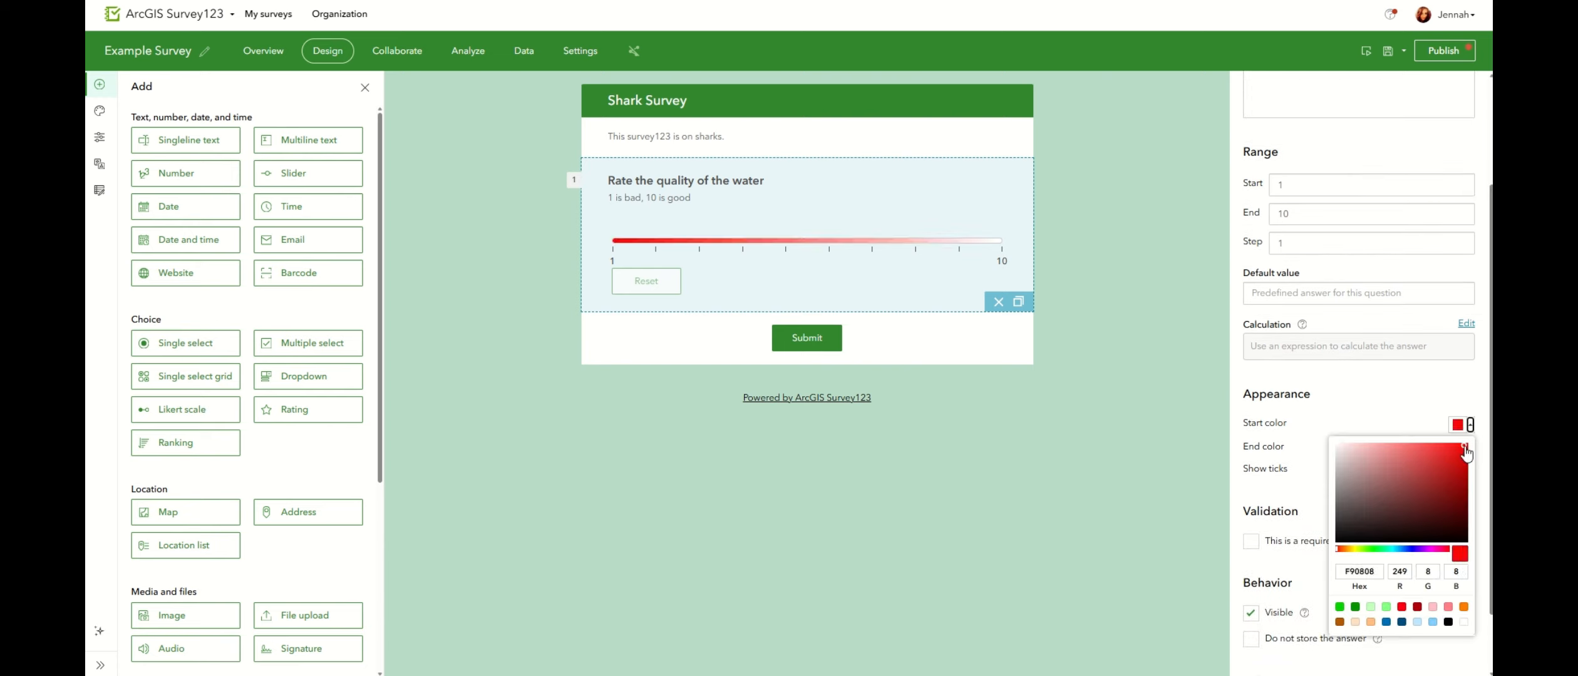
{"action": "left_click", "coordinate": [1431, 372]}
{"action": "left_click", "coordinate": [1469, 448]}
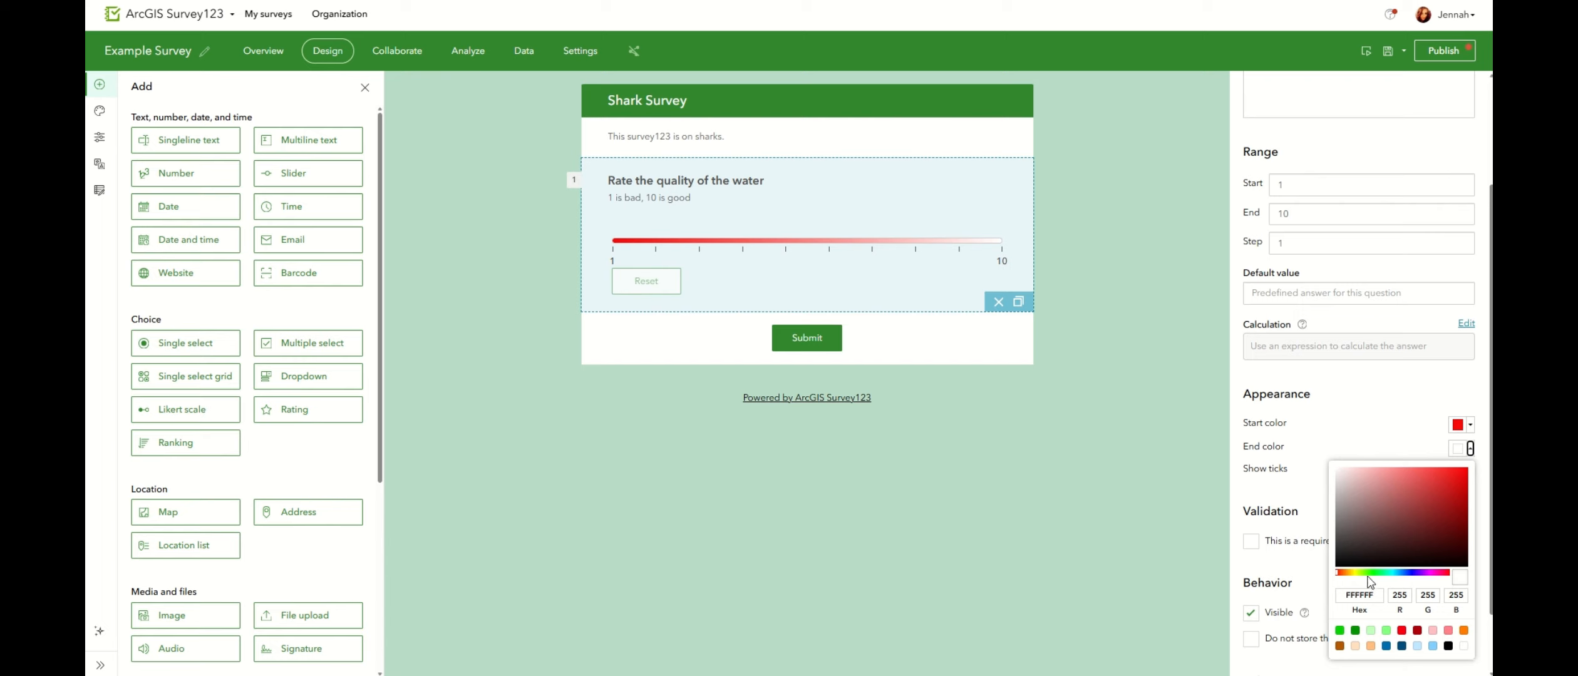
{"action": "left_click", "coordinate": [1389, 573]}
{"action": "left_click", "coordinate": [1465, 469]}
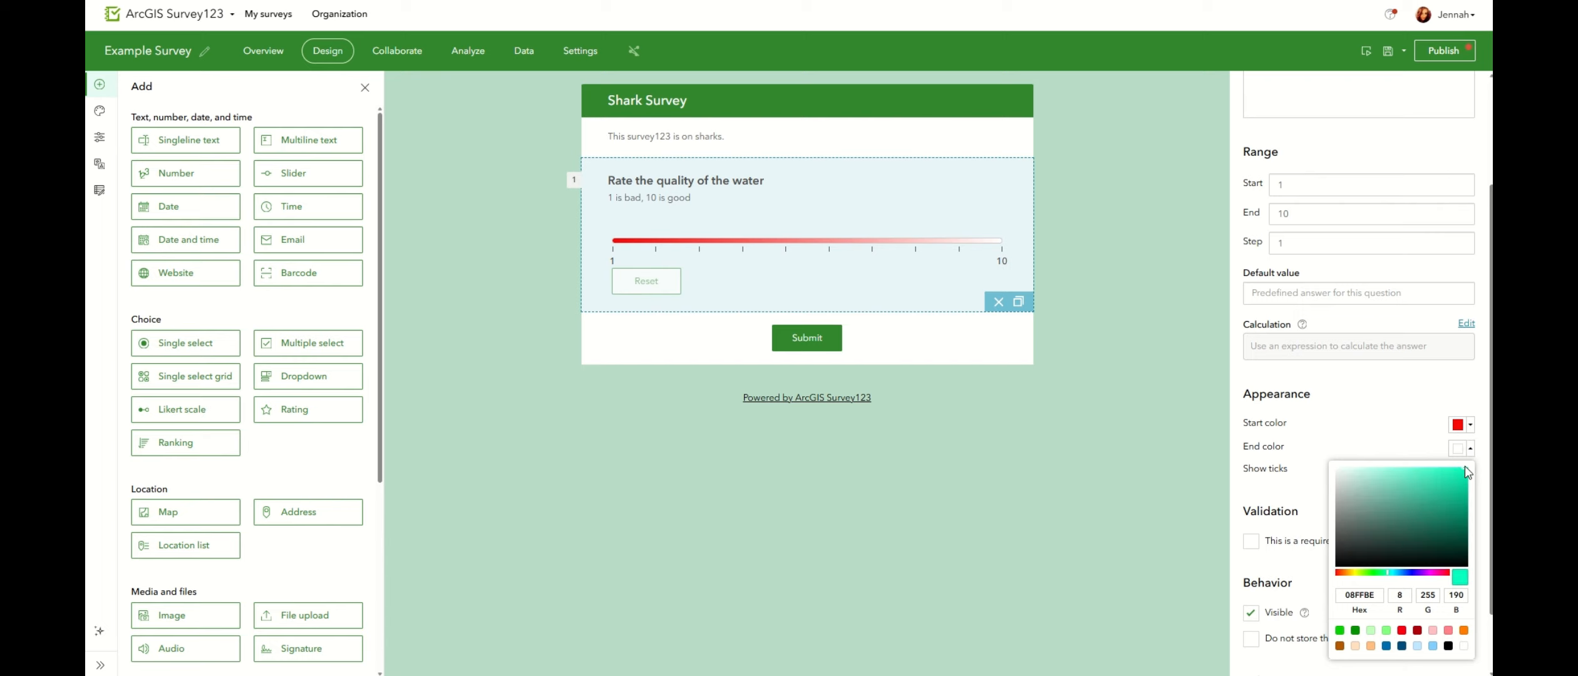
{"action": "left_click", "coordinate": [1336, 401]}
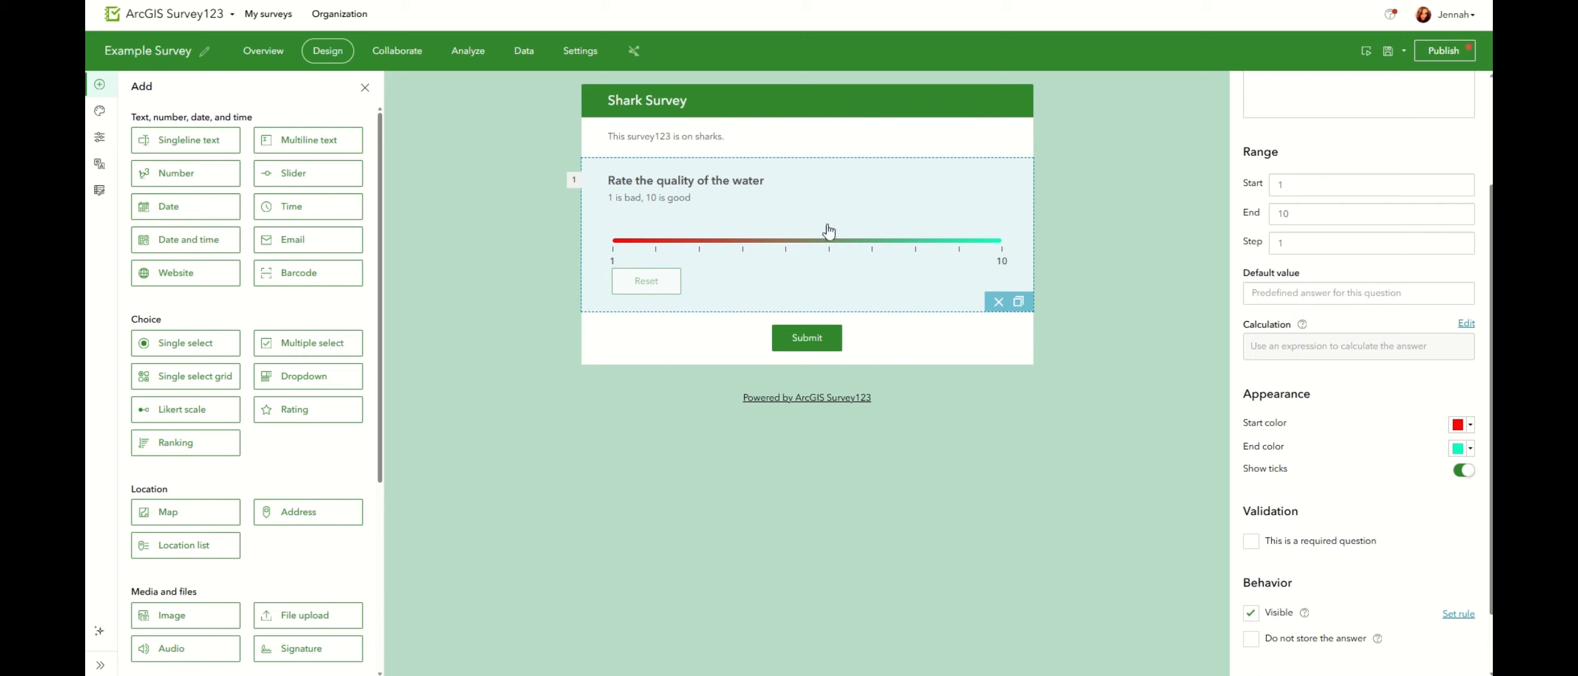
{"action": "left_click", "coordinate": [999, 303]}
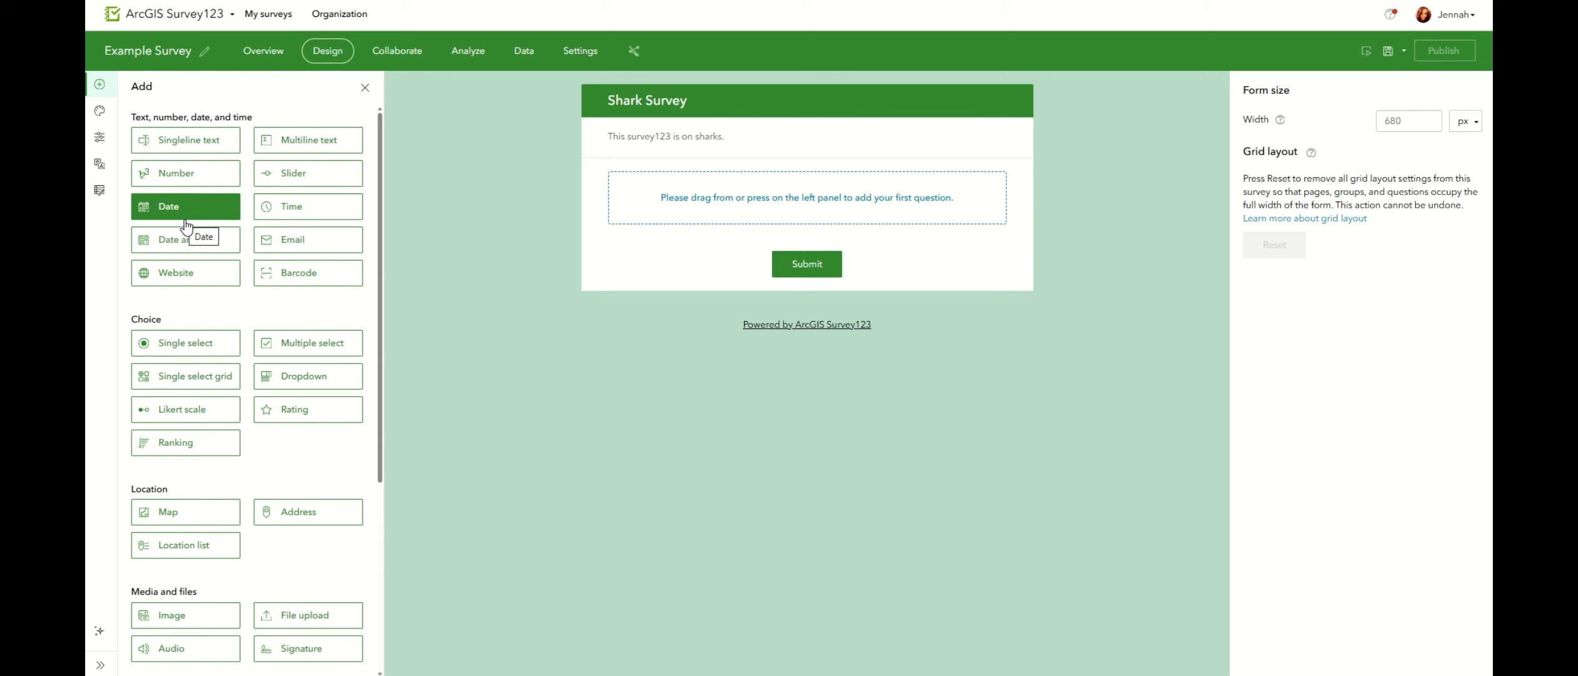
- Add a date question labelled "Please enter the date of collection" with the hint "Today's date."
{"action": "left_click_drag", "start_coordinate": [169, 211], "coordinate": [750, 216]}
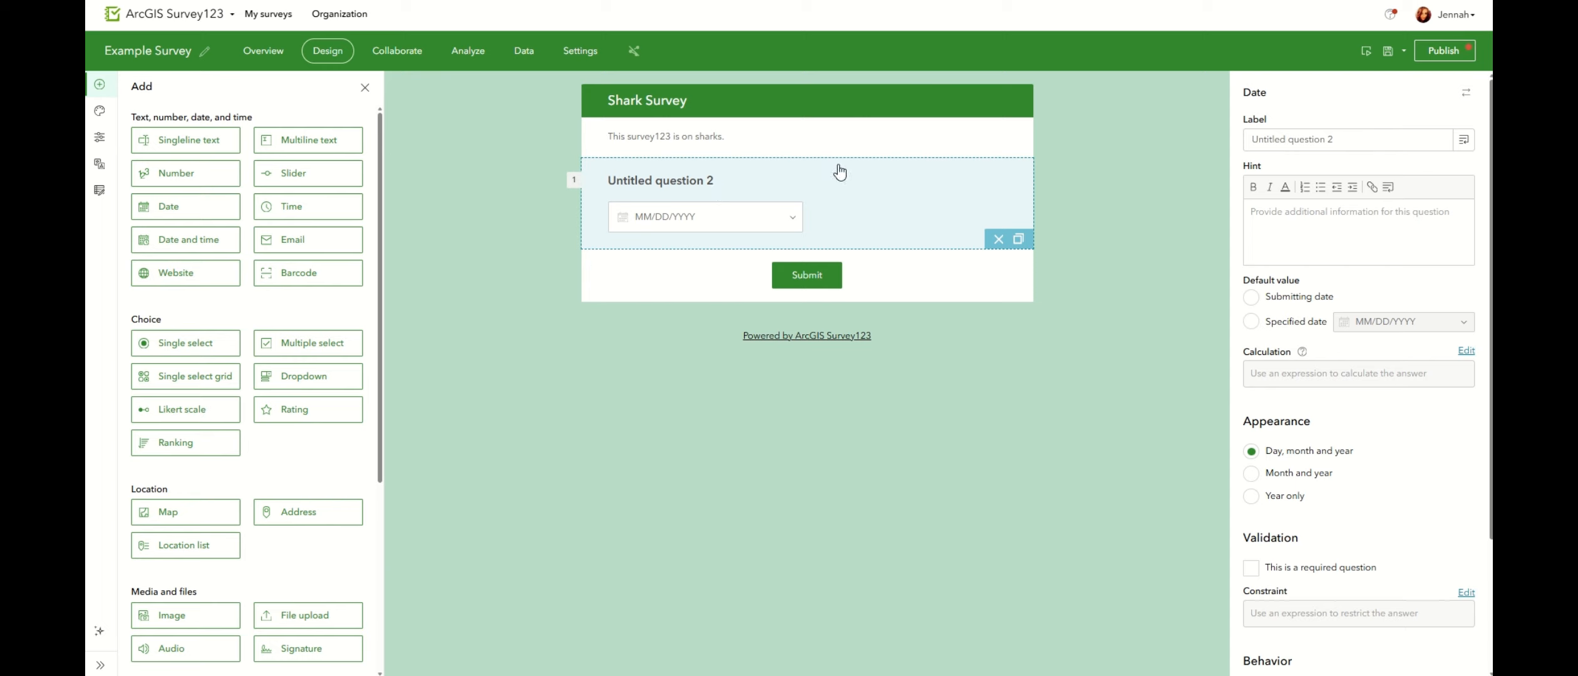
{"action": "left_click_drag", "start_coordinate": [1333, 140], "coordinate": [1252, 147]}
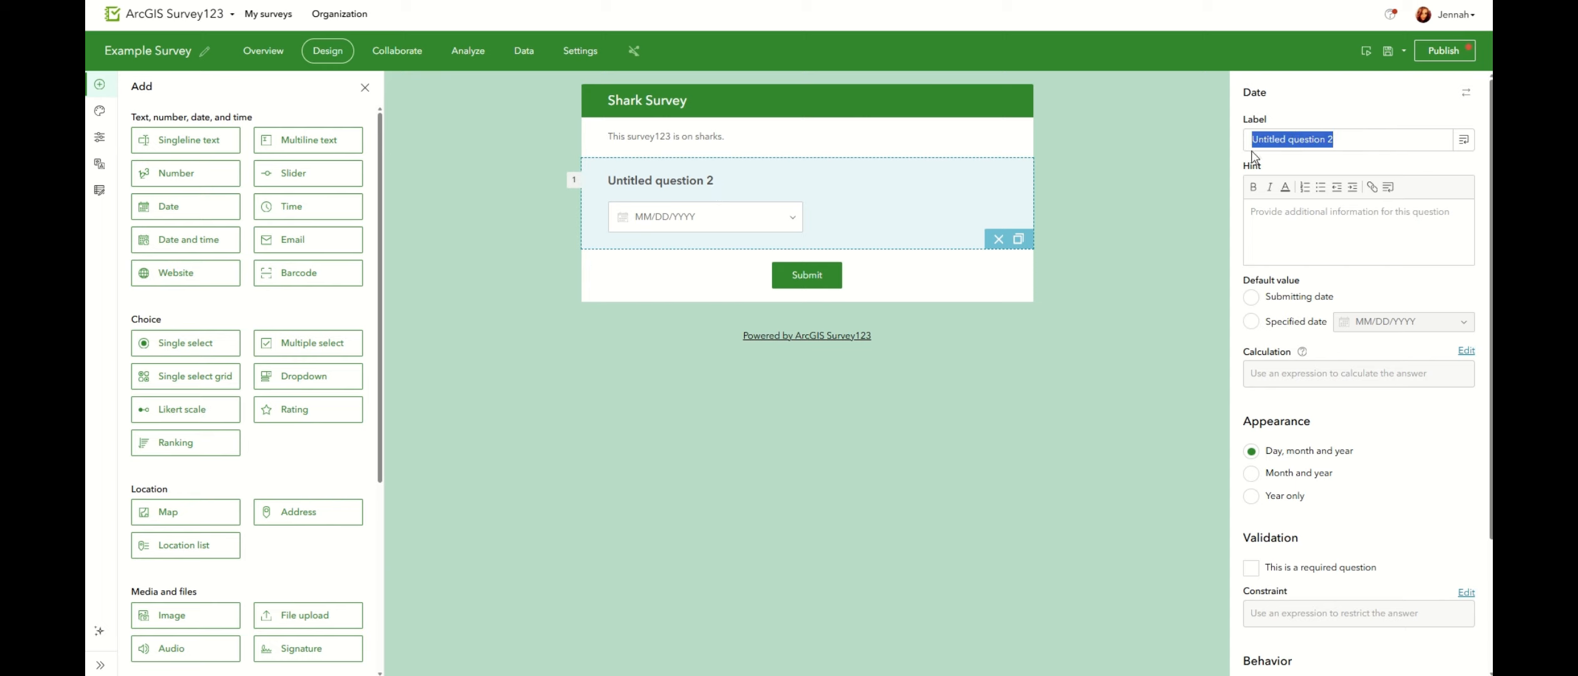
{"action": "type", "text": "Please "}
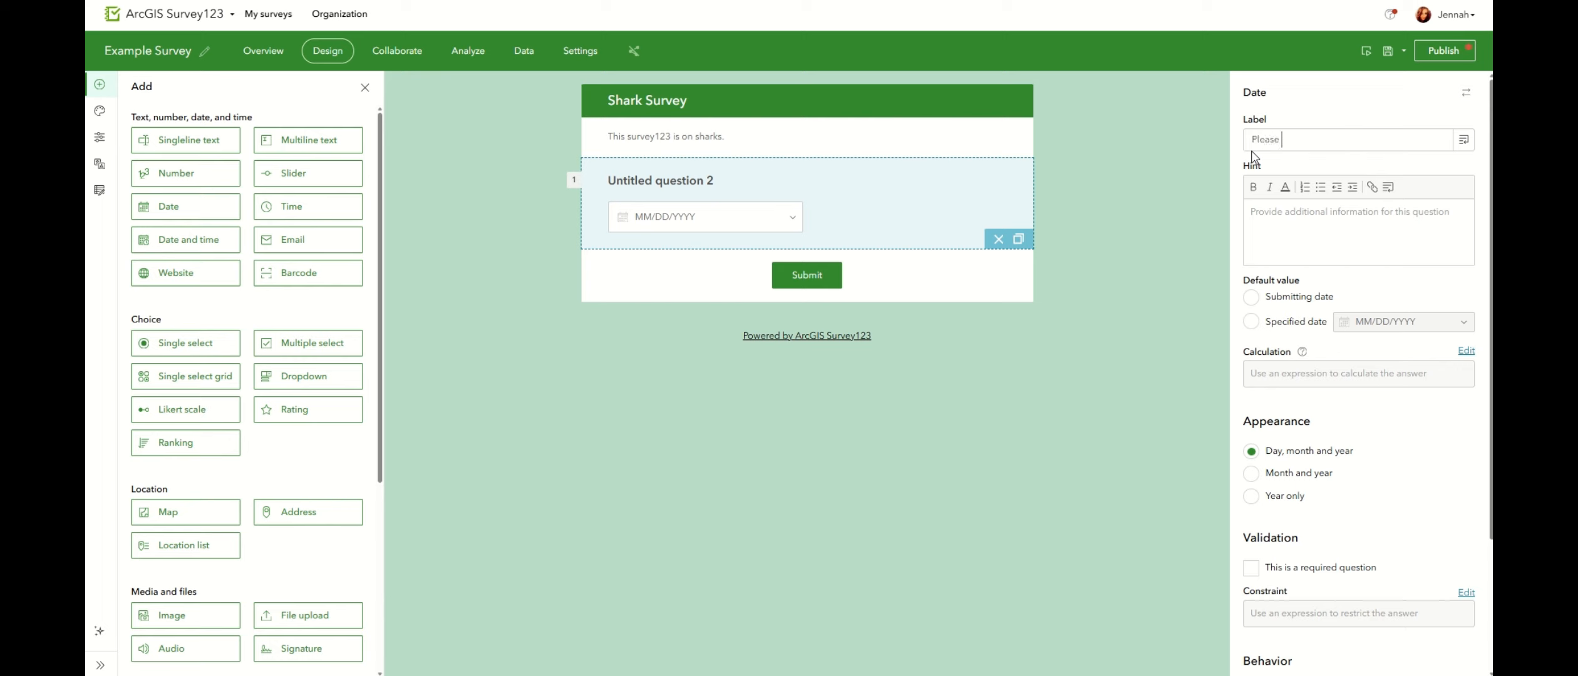
{"action": "type", "text": "enter the date o"}
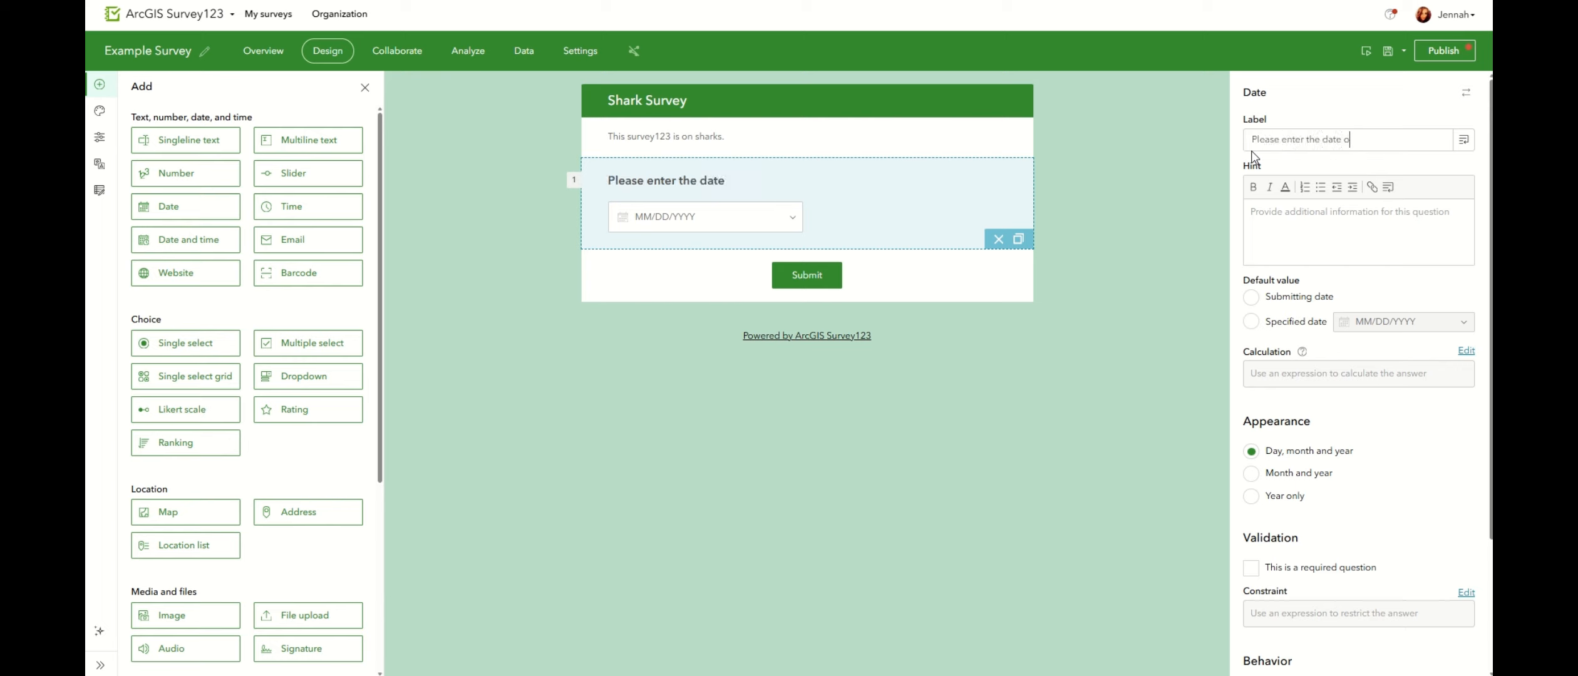
{"action": "type", "text": "f collection"}
{"action": "scroll", "coordinate": [1378, 153], "scroll_direction": "down", "scroll_amount": 1}
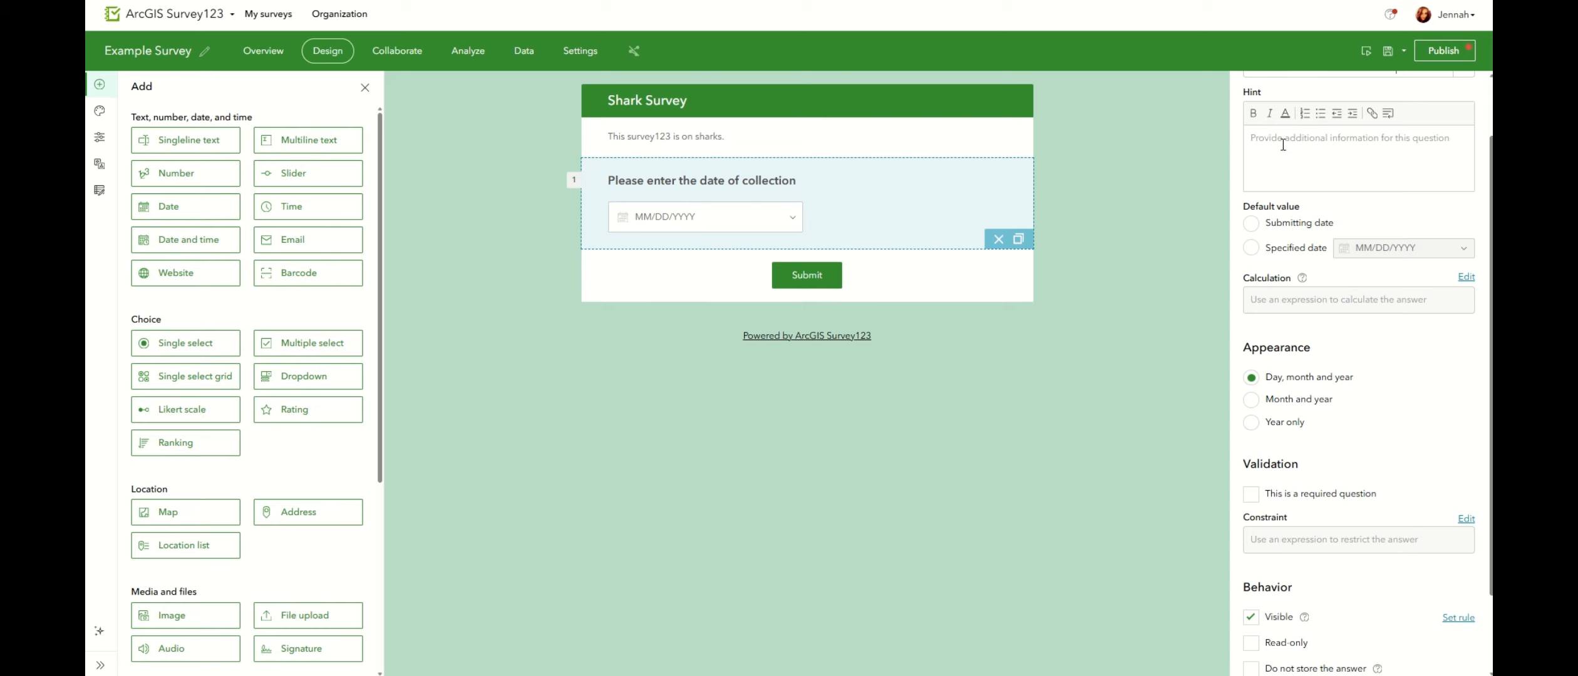
{"action": "type", "text": "Today"}
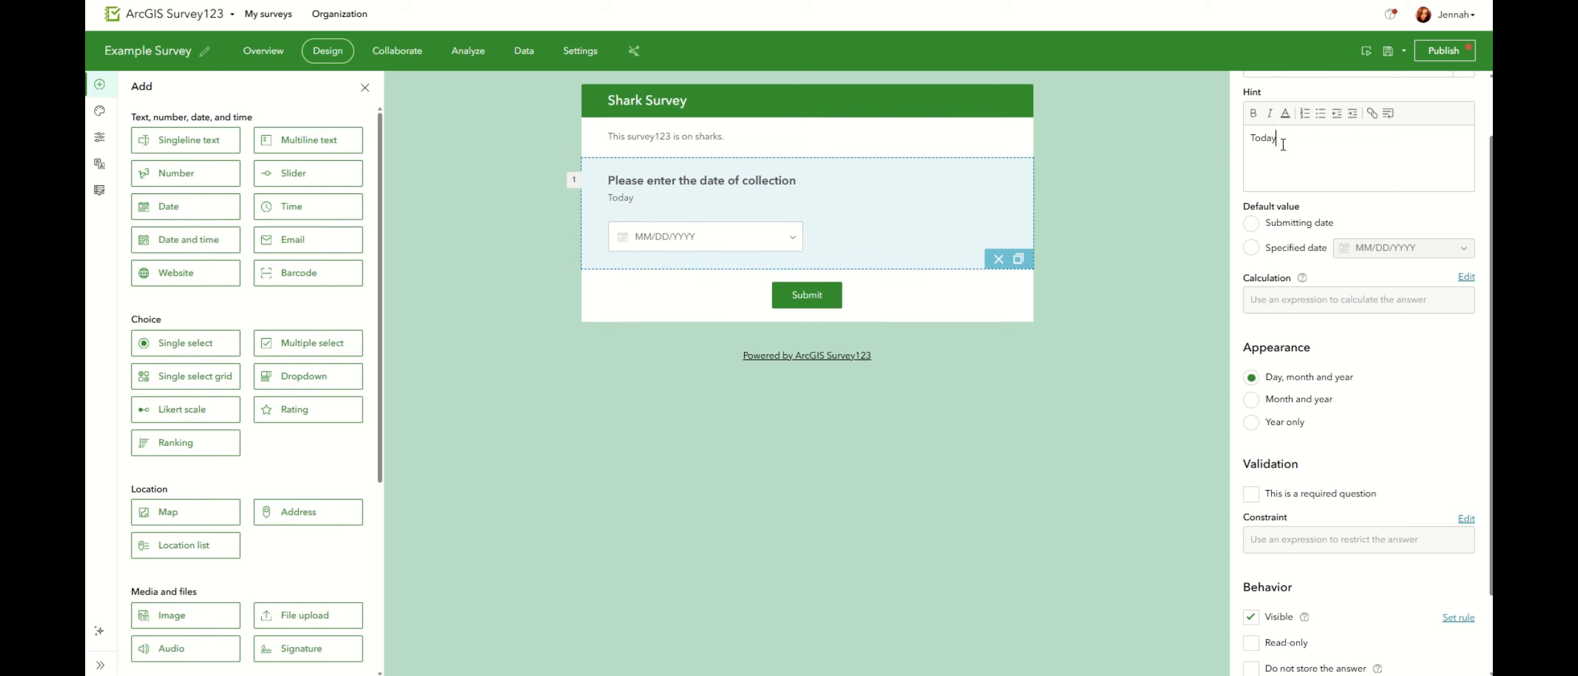
{"action": "type", "text": "'s date."}
- Make the date question required, and delete the question from the survey
{"action": "scroll", "coordinate": [1387, 399], "scroll_direction": "down", "scroll_amount": 2}
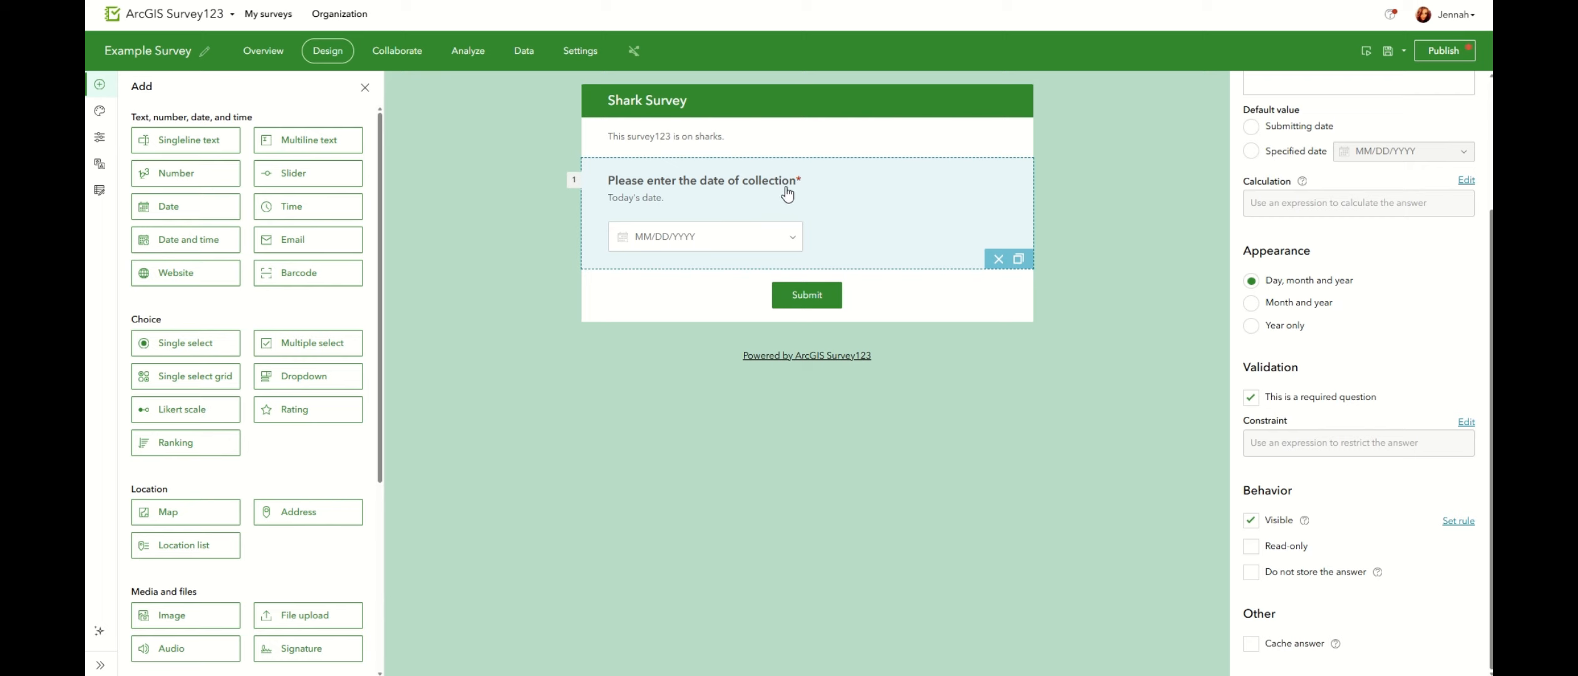
{"action": "left_click", "coordinate": [1250, 520]}
{"action": "left_click", "coordinate": [998, 259]}
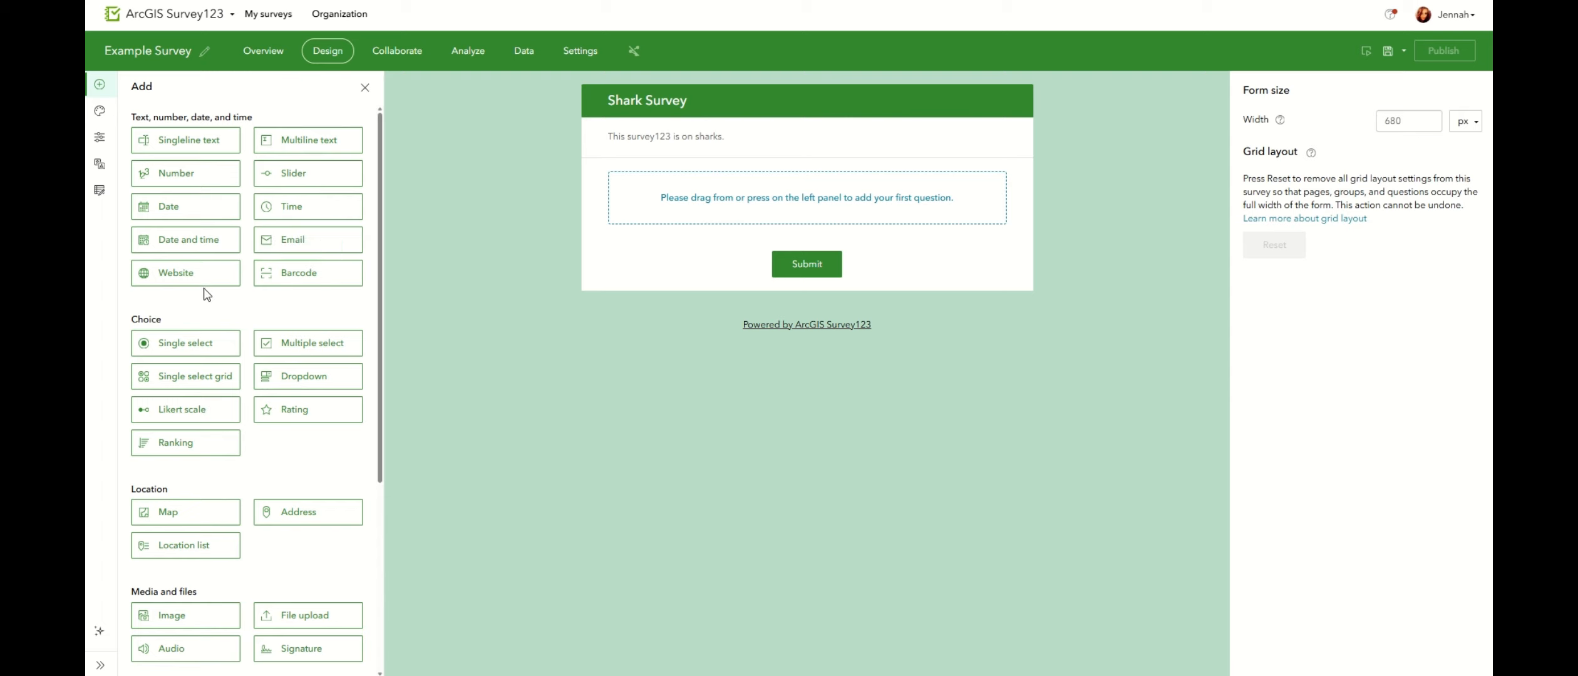
- Add a single select grid question to the survey and delete it
{"action": "scroll", "coordinate": [208, 295], "scroll_direction": "down", "scroll_amount": 3}
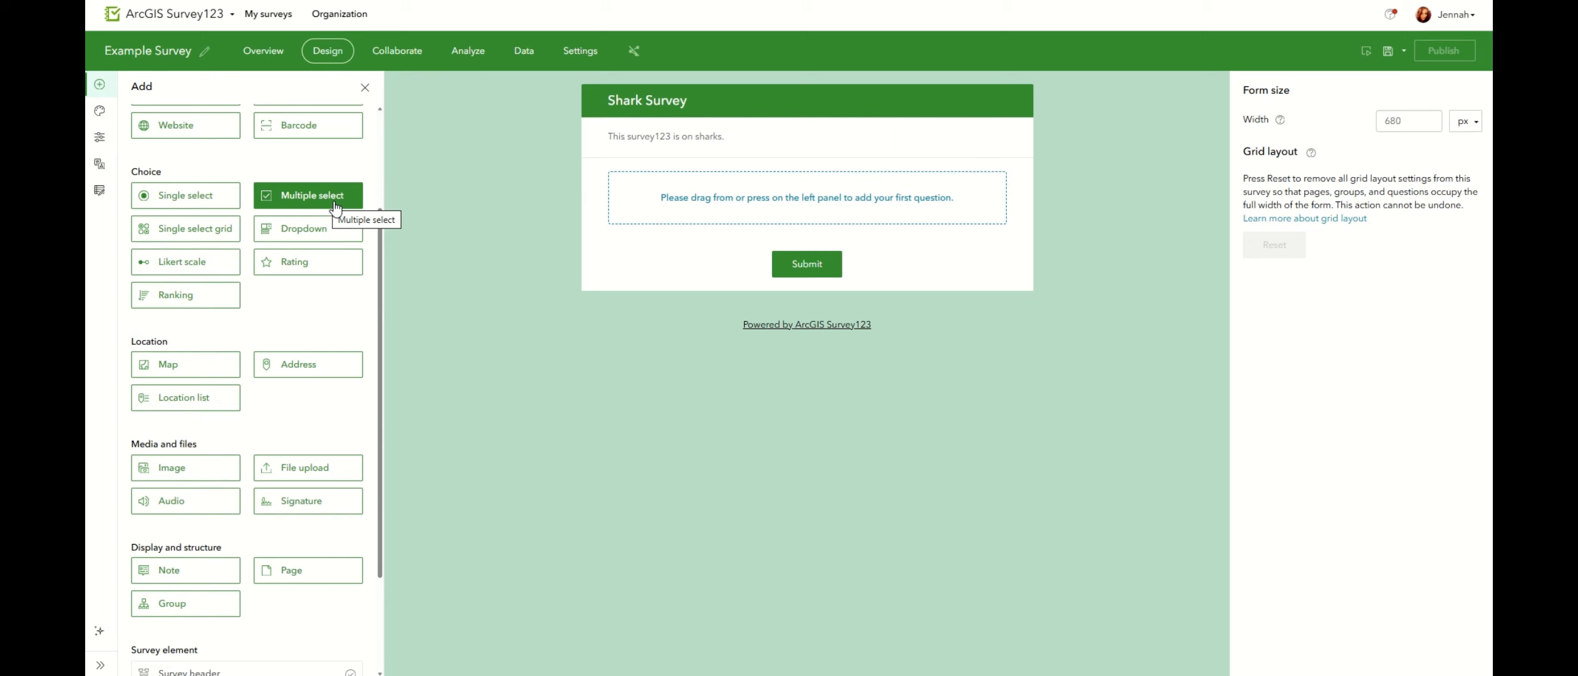
{"action": "left_click_drag", "start_coordinate": [182, 229], "coordinate": [754, 213]}
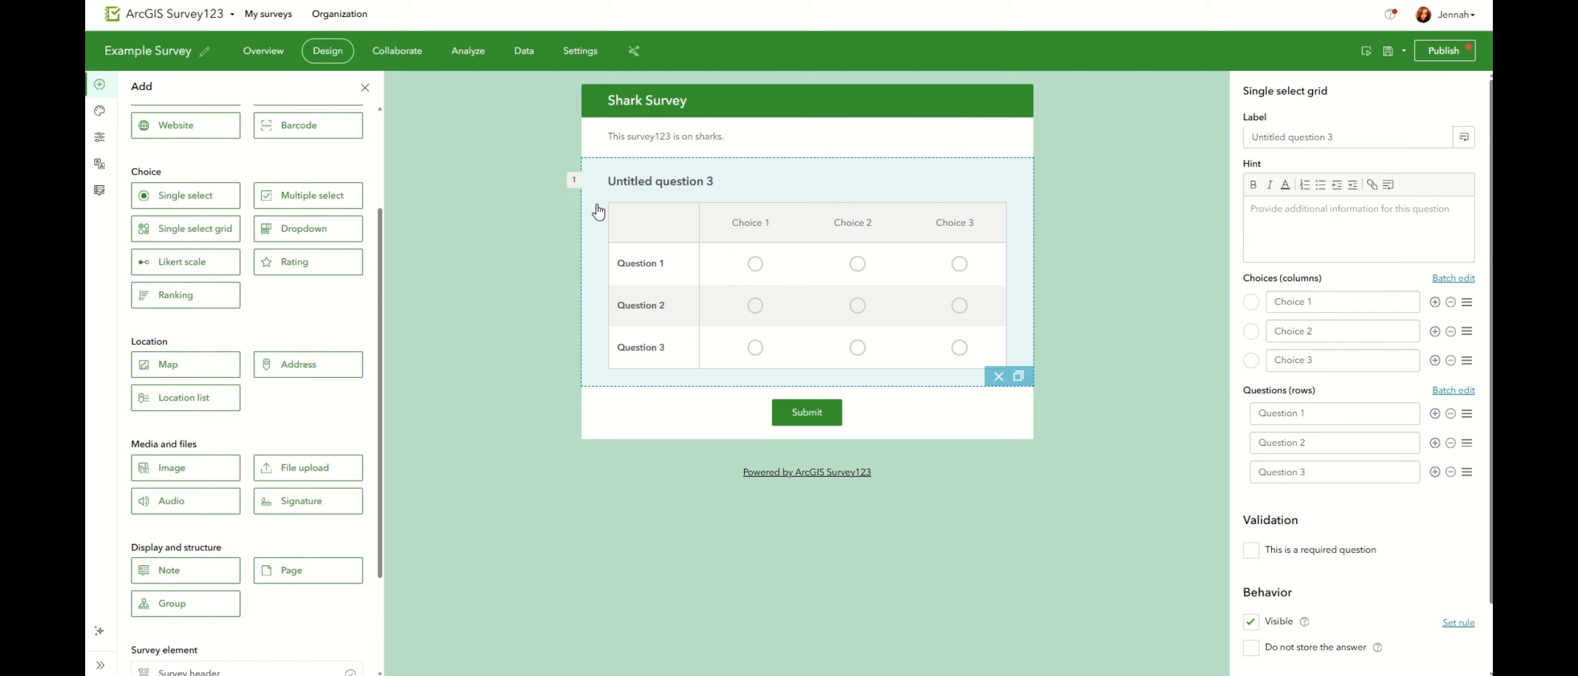
{"action": "left_click", "coordinate": [999, 378]}
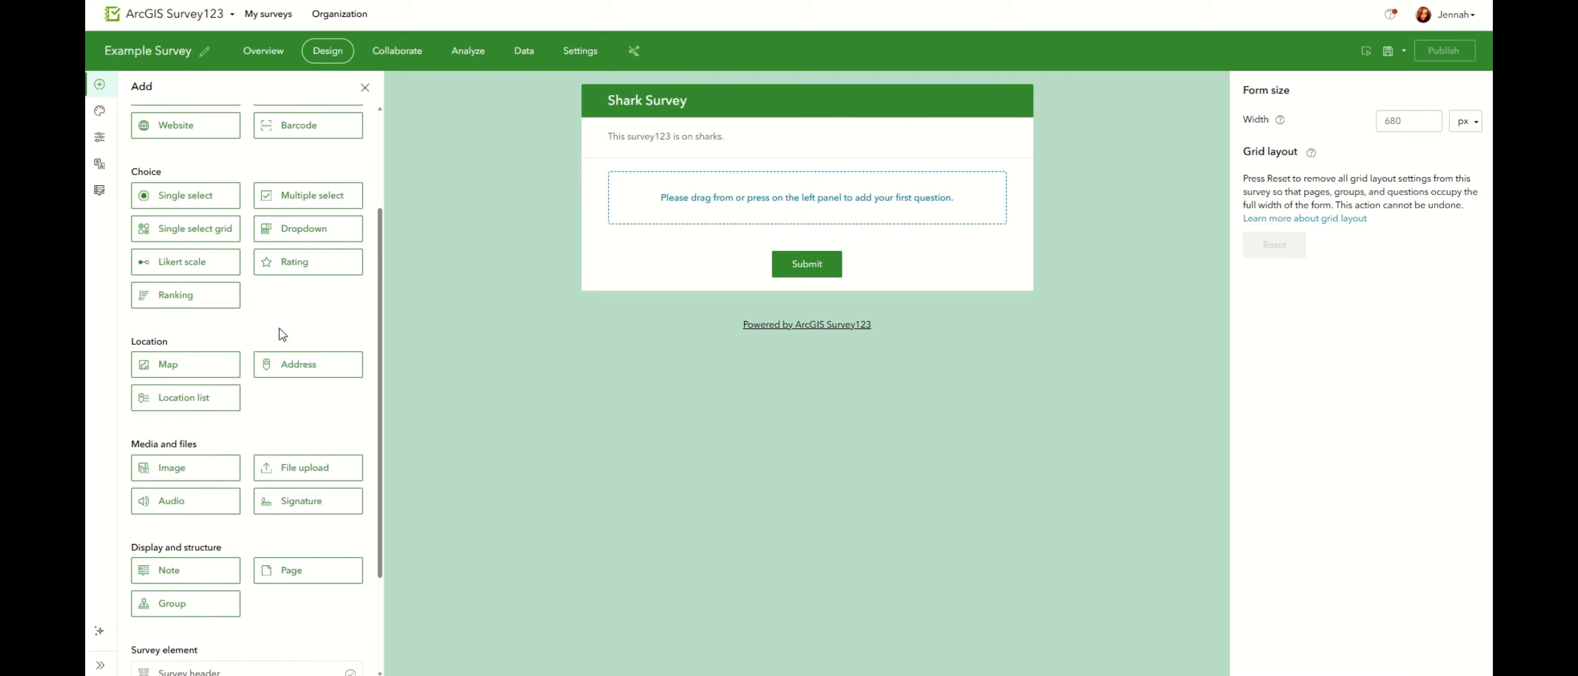
- Add a Likert scale question labelled "How clean was the toilet"
{"action": "left_click_drag", "start_coordinate": [197, 261], "coordinate": [629, 220]}
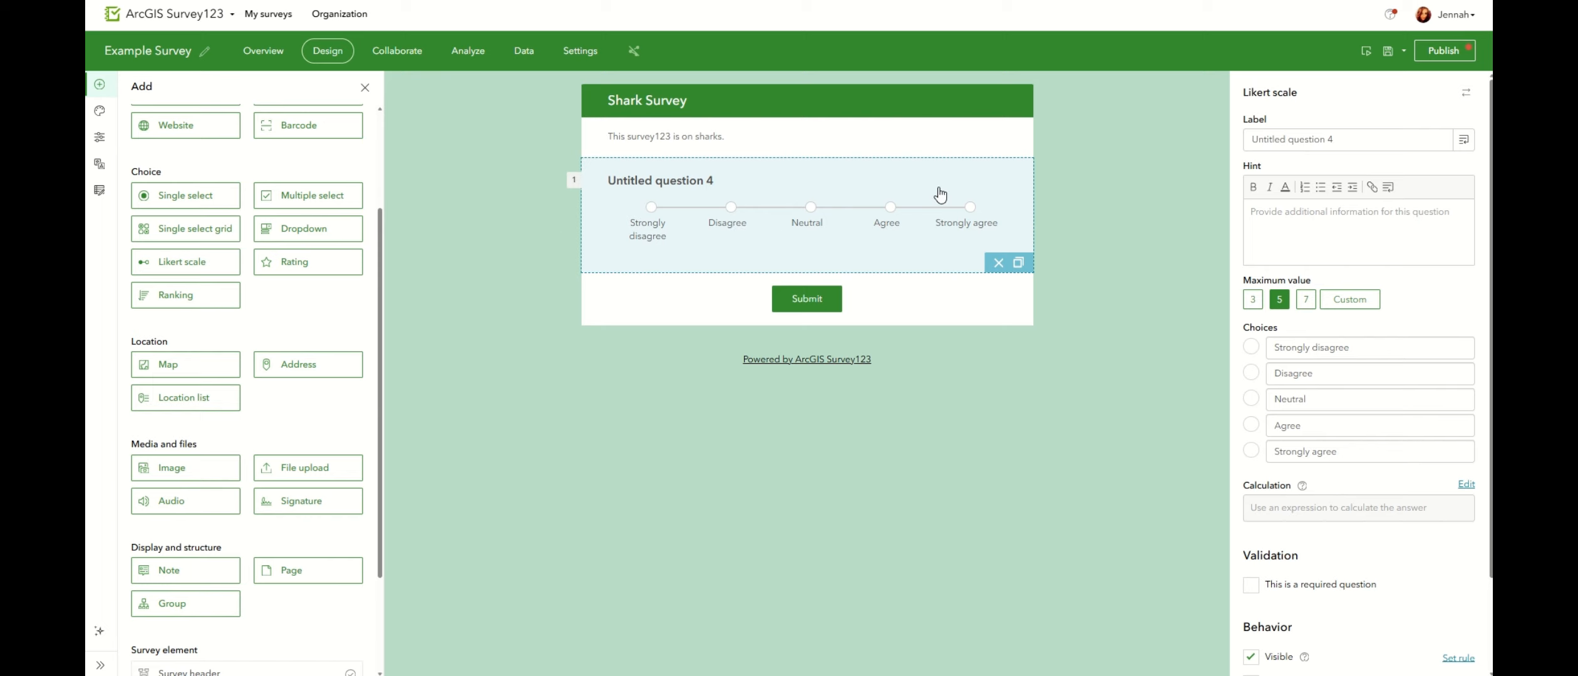
{"action": "left_click_drag", "start_coordinate": [1355, 142], "coordinate": [1249, 135]}
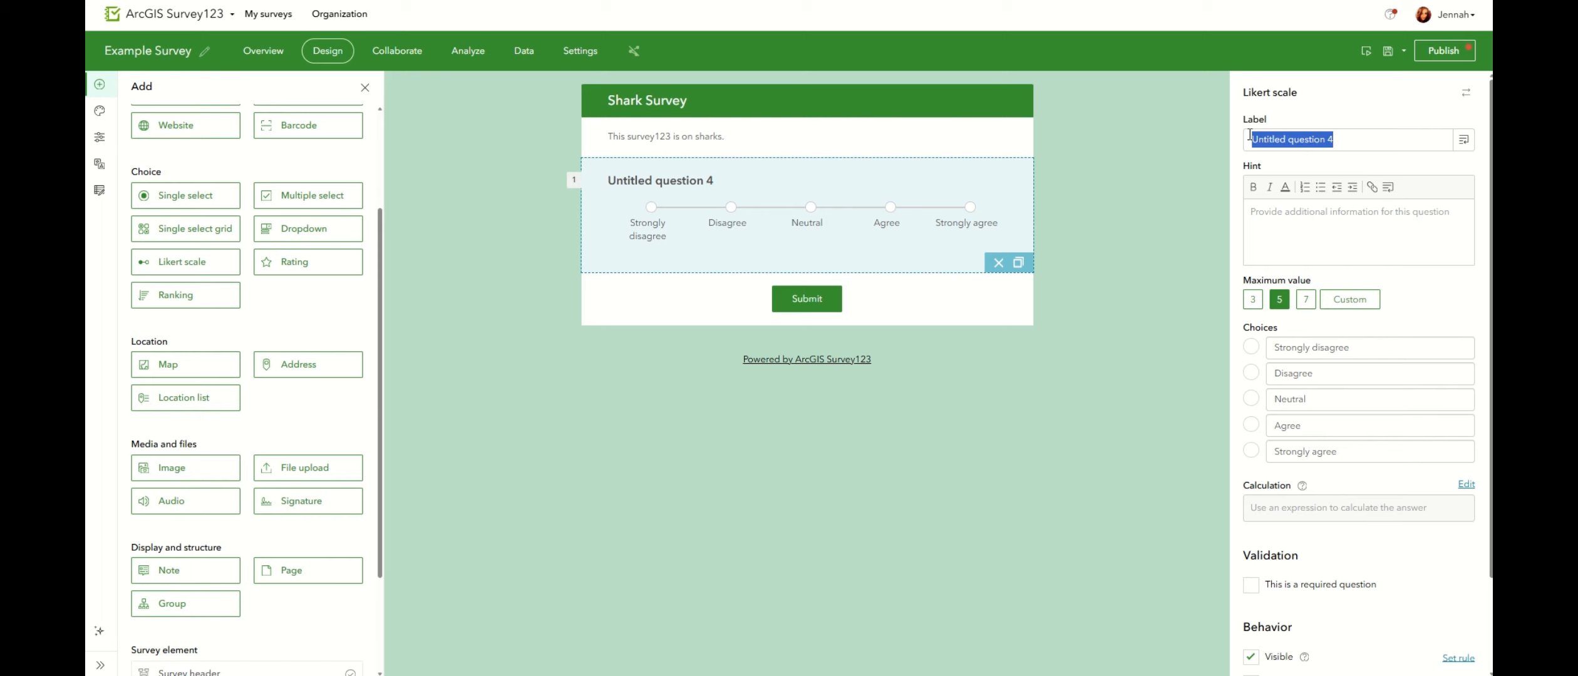
{"action": "type", "text": "How "}
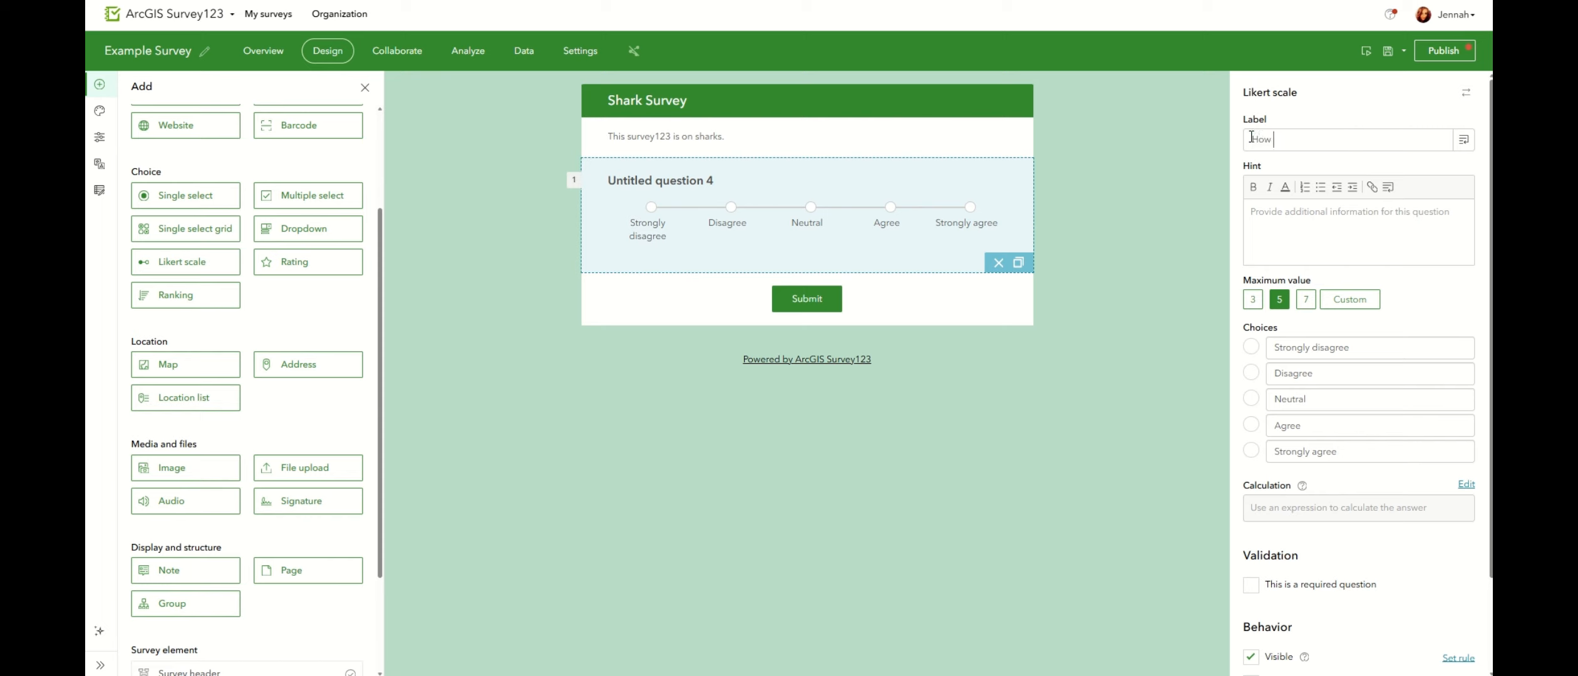
{"action": "type", "text": "clean was the toilet"}
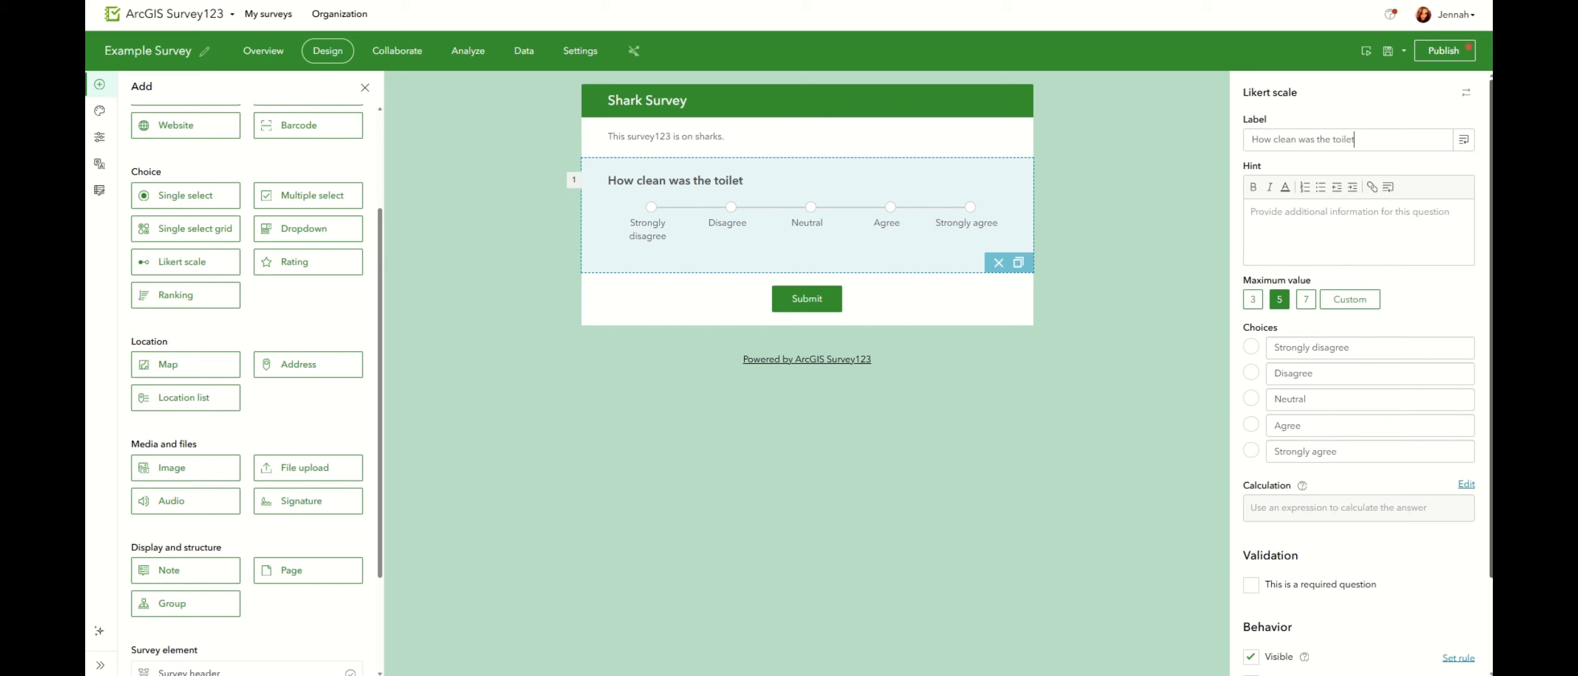
- Rename the Likert scale's first choice "Disgusting" and its last choice "Very clean", and delete the question
{"action": "left_click_drag", "start_coordinate": [1355, 349], "coordinate": [1269, 353]}
{"action": "type", "text": "D"}
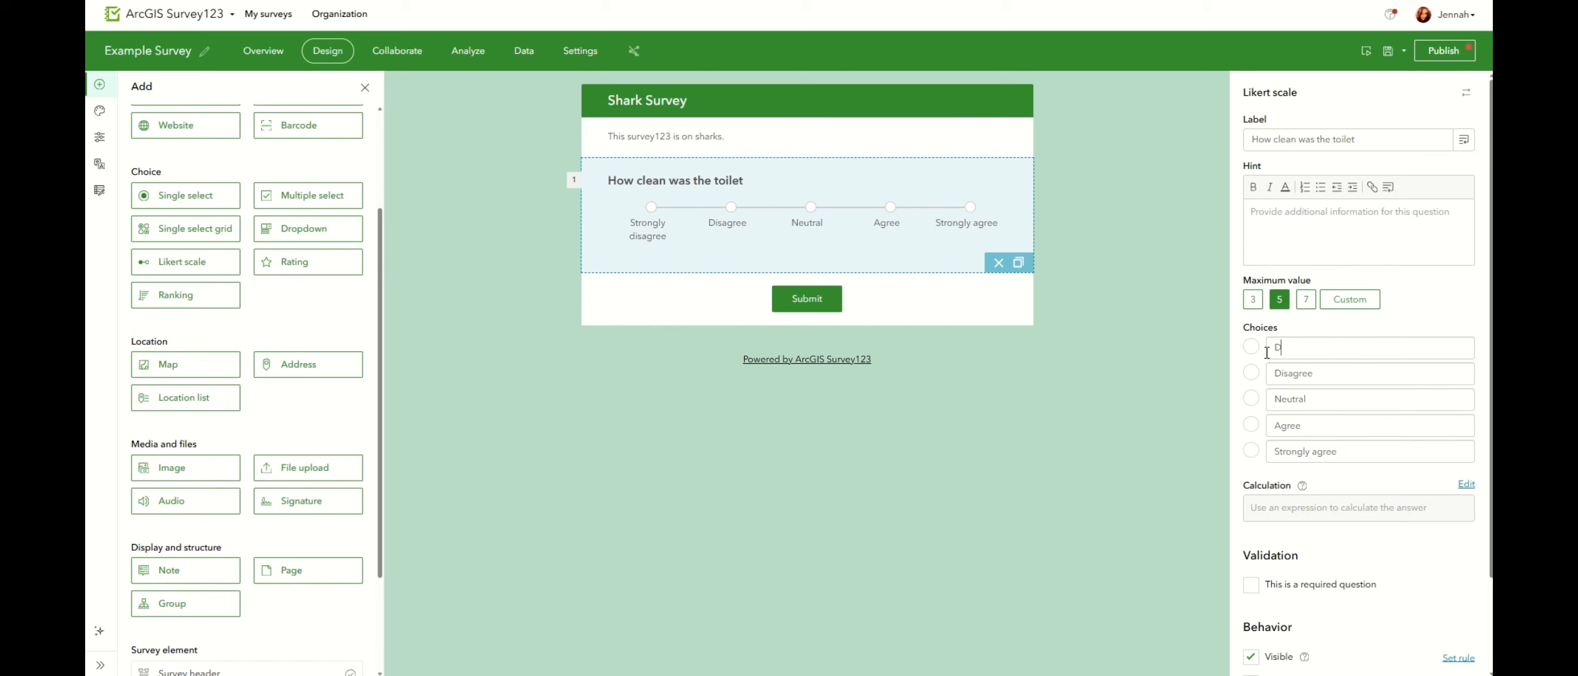
{"action": "type", "text": "isgusting"}
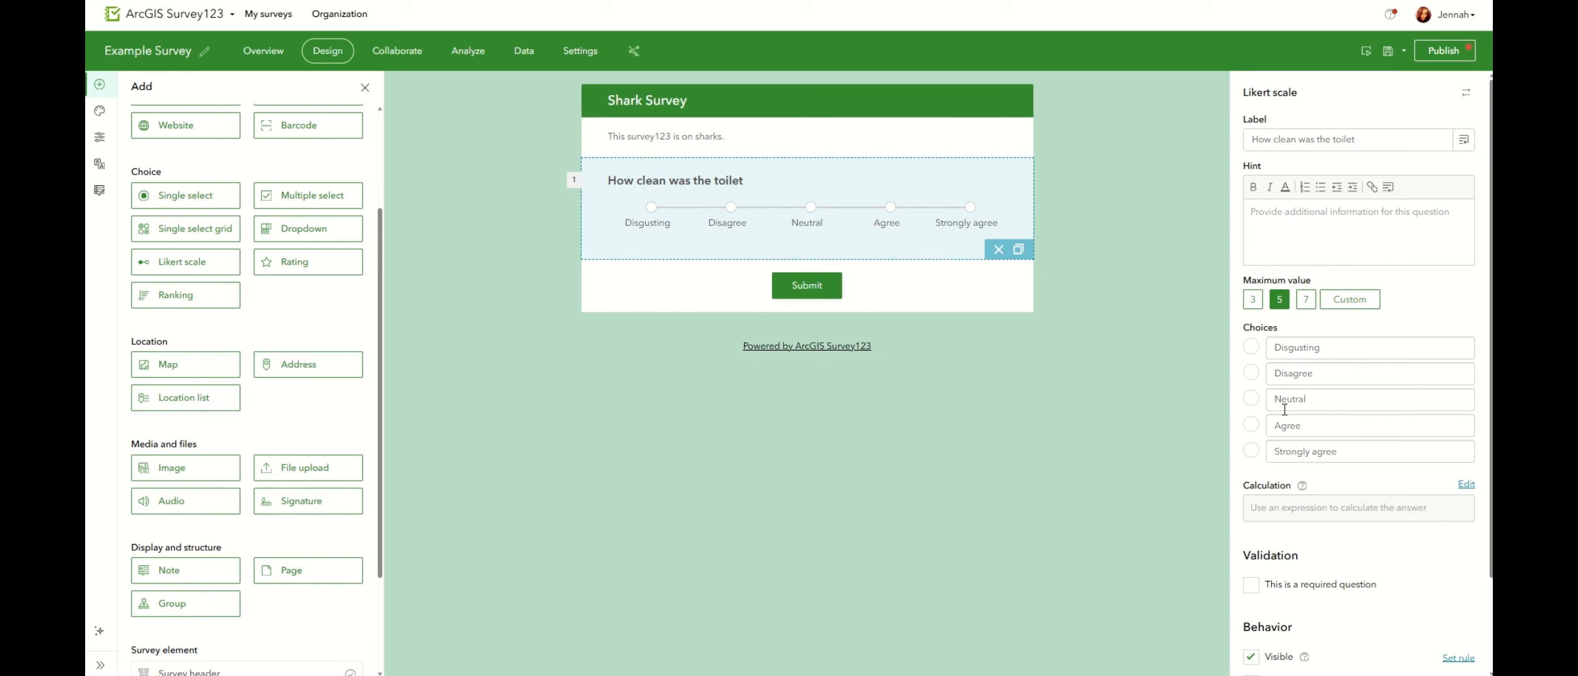
{"action": "left_click", "coordinate": [1331, 452]}
{"action": "left_click_drag", "start_coordinate": [1332, 456], "coordinate": [1270, 460]}
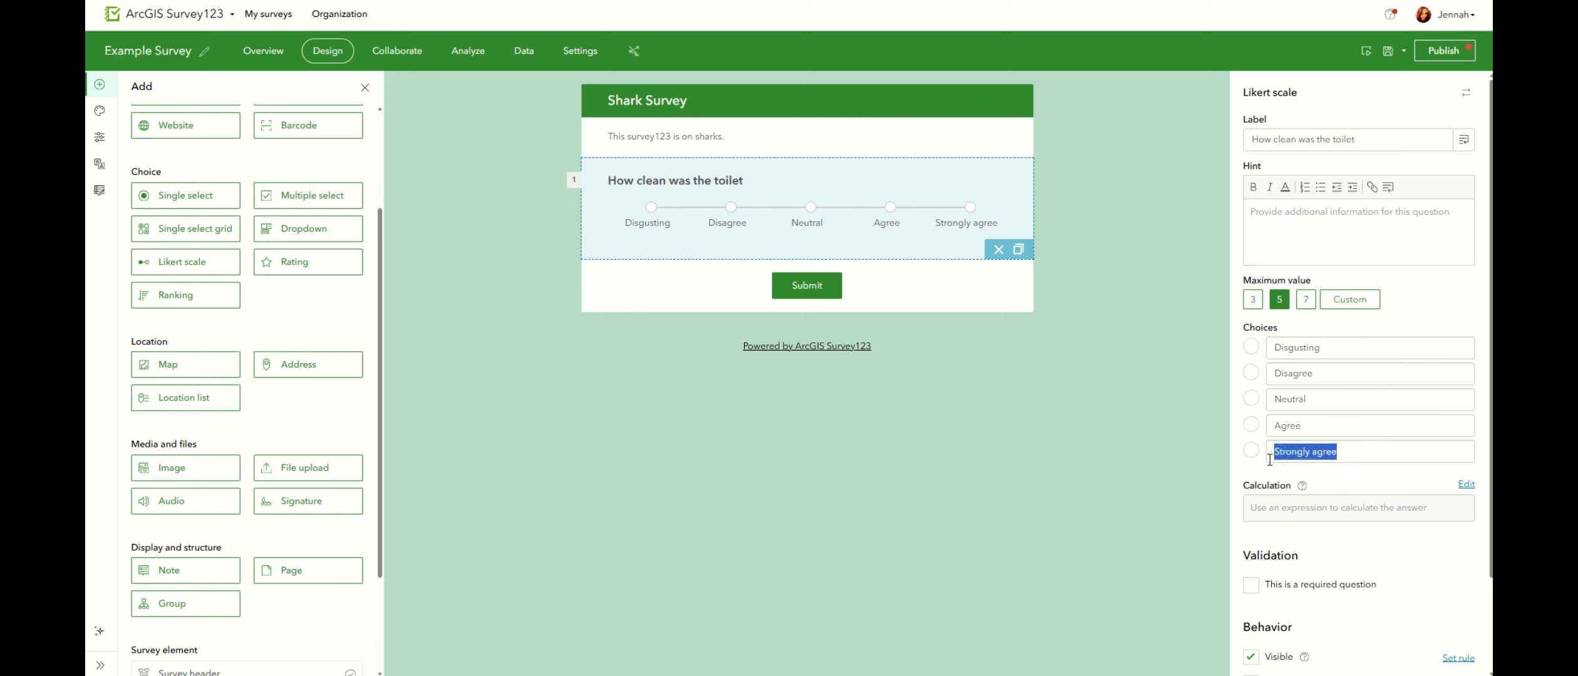
{"action": "type", "text": "Very c"}
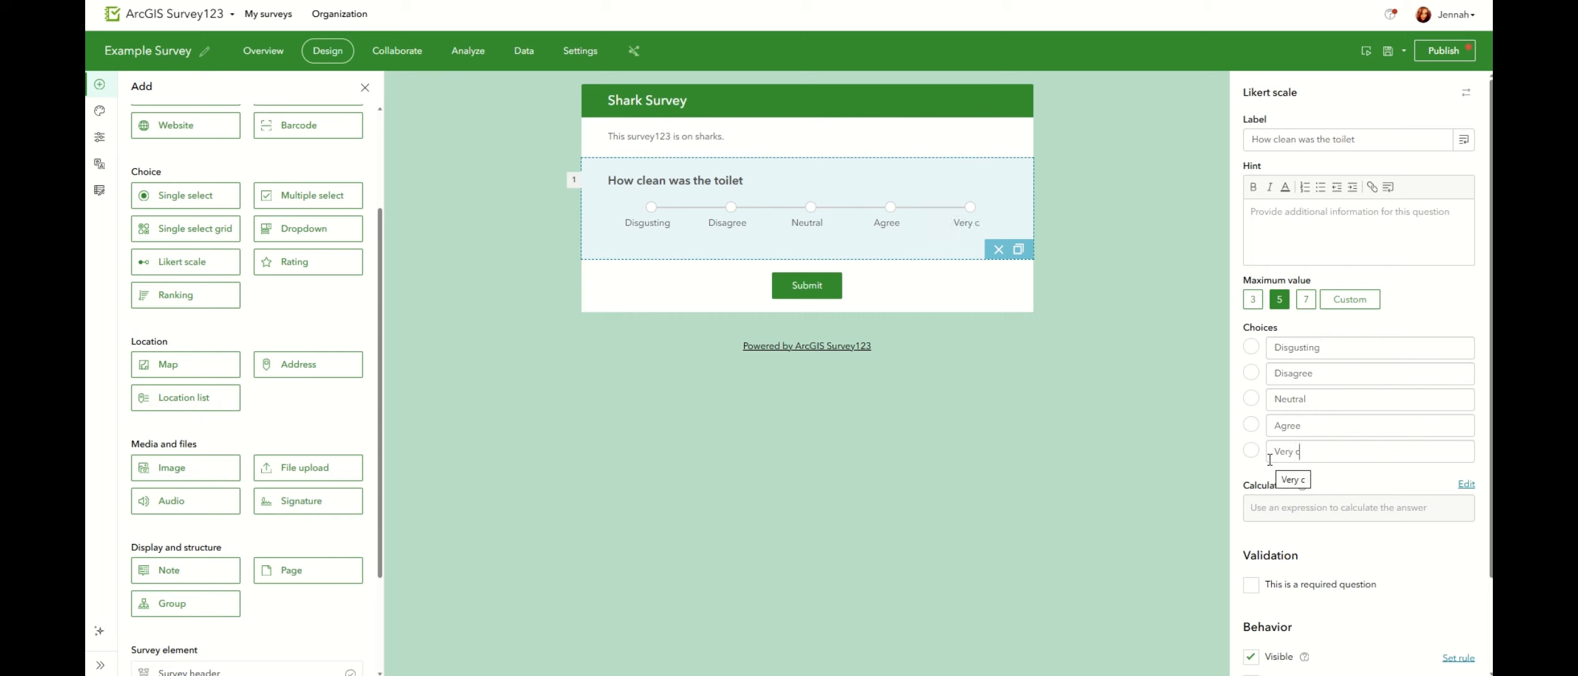
{"action": "type", "text": "lean"}
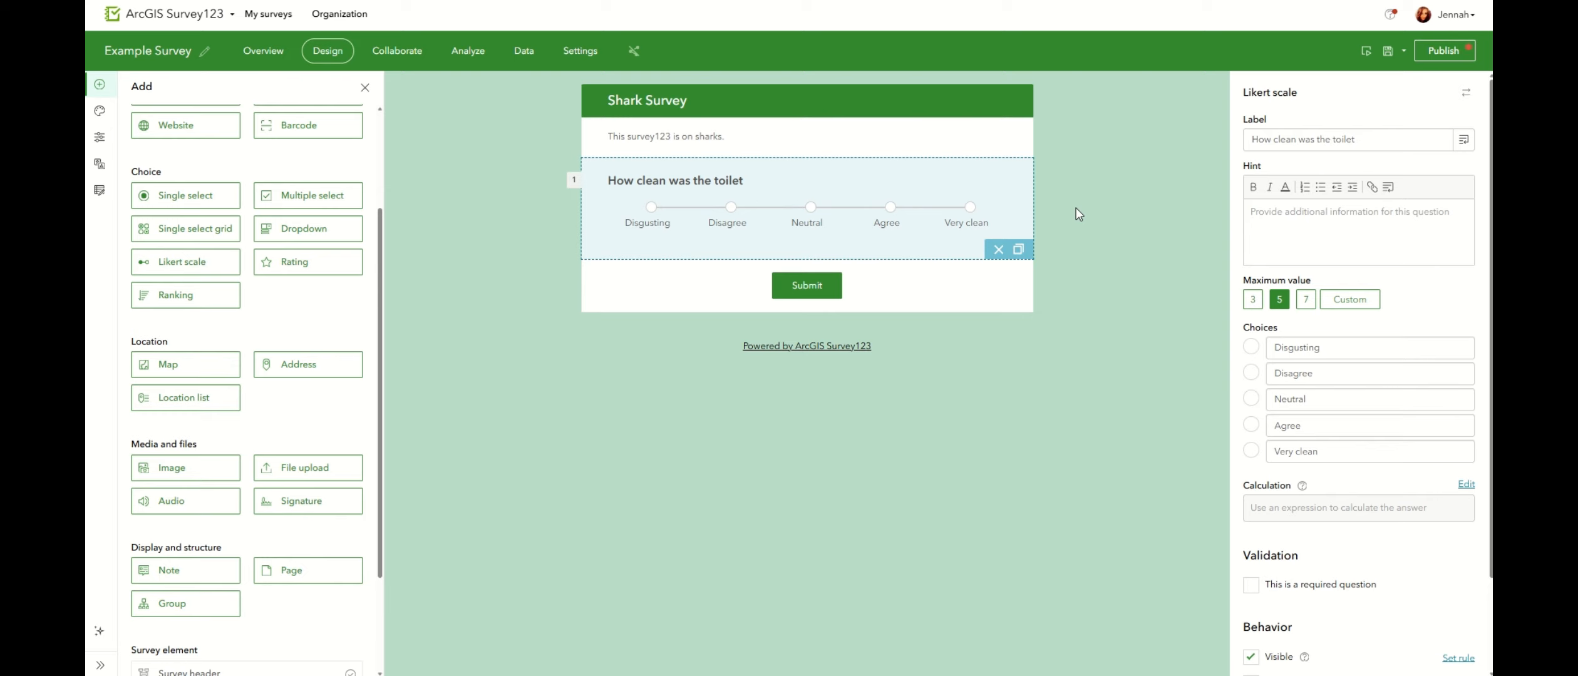
{"action": "left_click", "coordinate": [997, 252]}
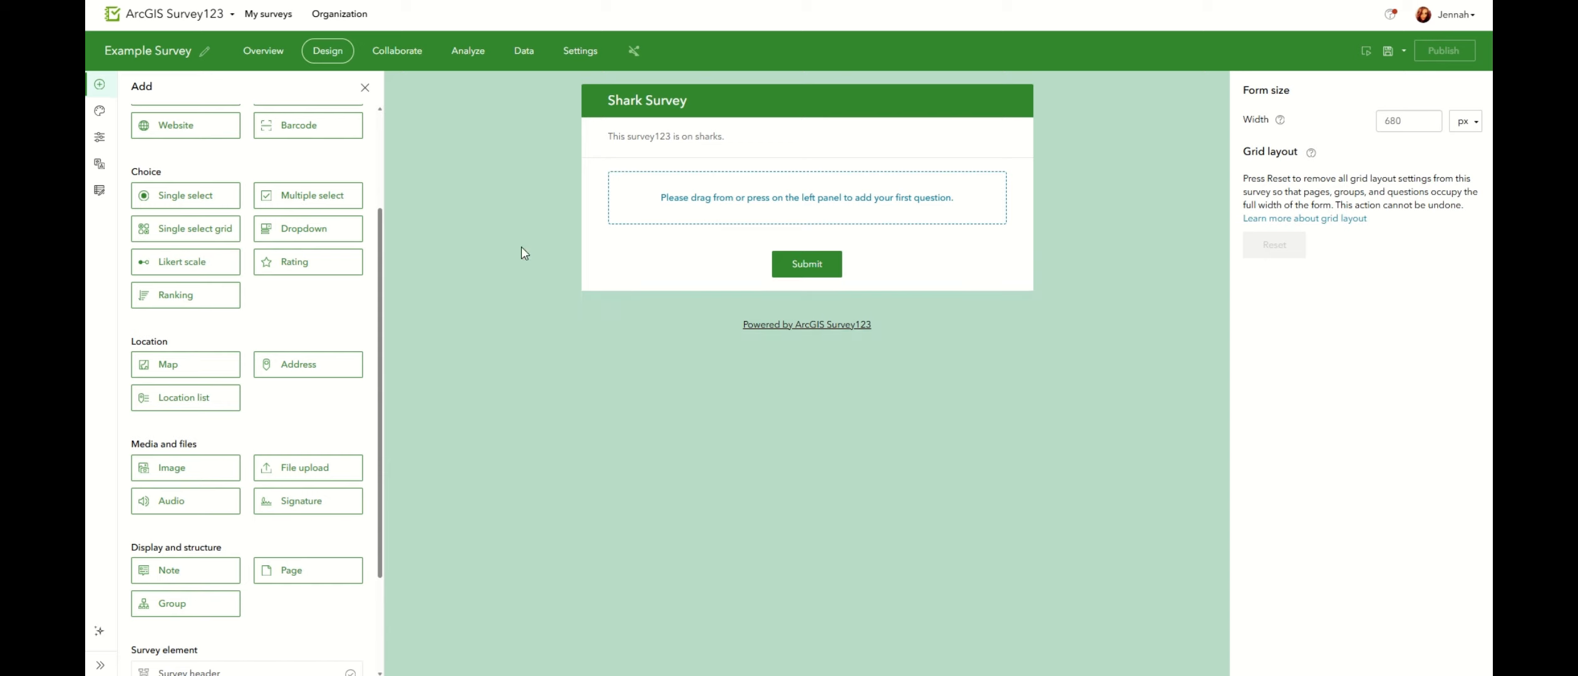
- Add a map question labelled "Identify your location"
{"action": "scroll", "coordinate": [218, 239], "scroll_direction": "down", "scroll_amount": 1}
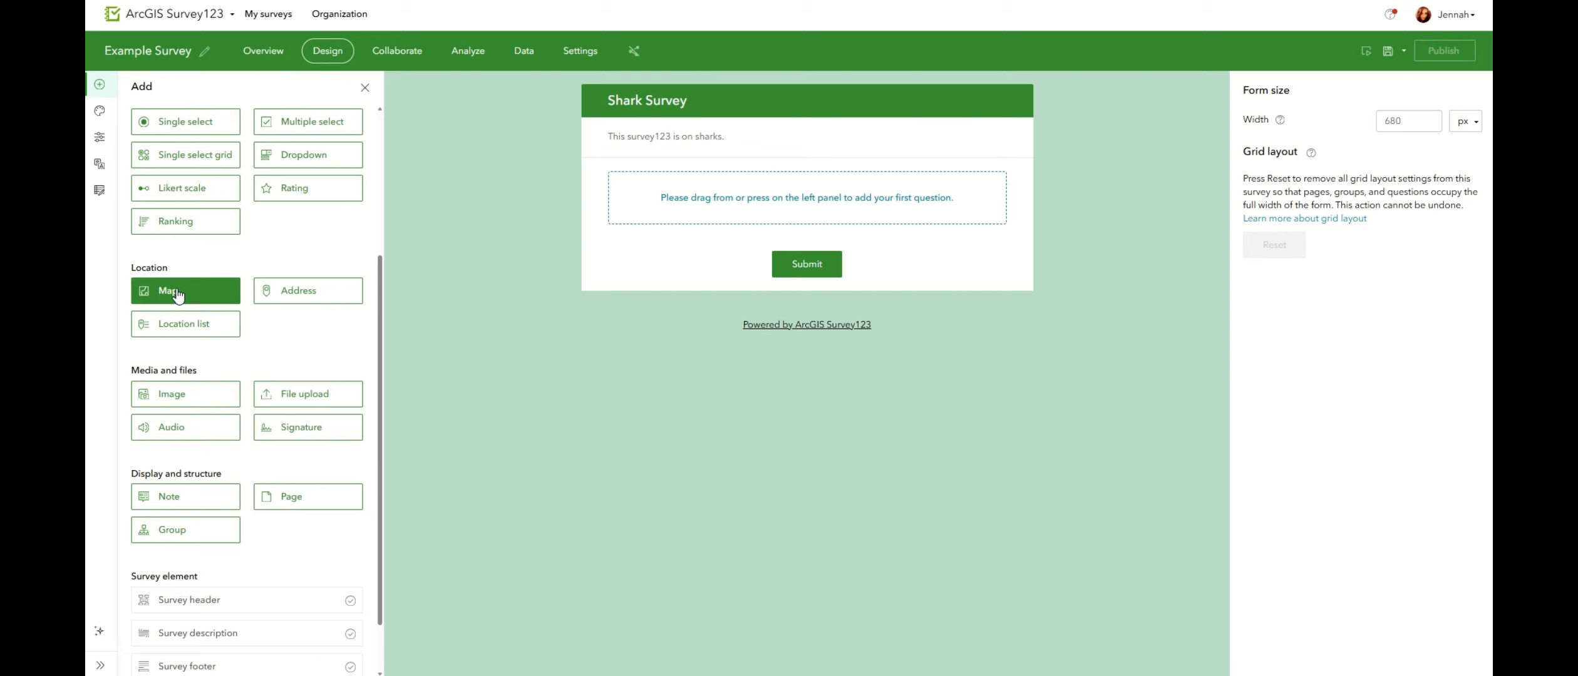
{"action": "left_click_drag", "start_coordinate": [179, 294], "coordinate": [680, 169]}
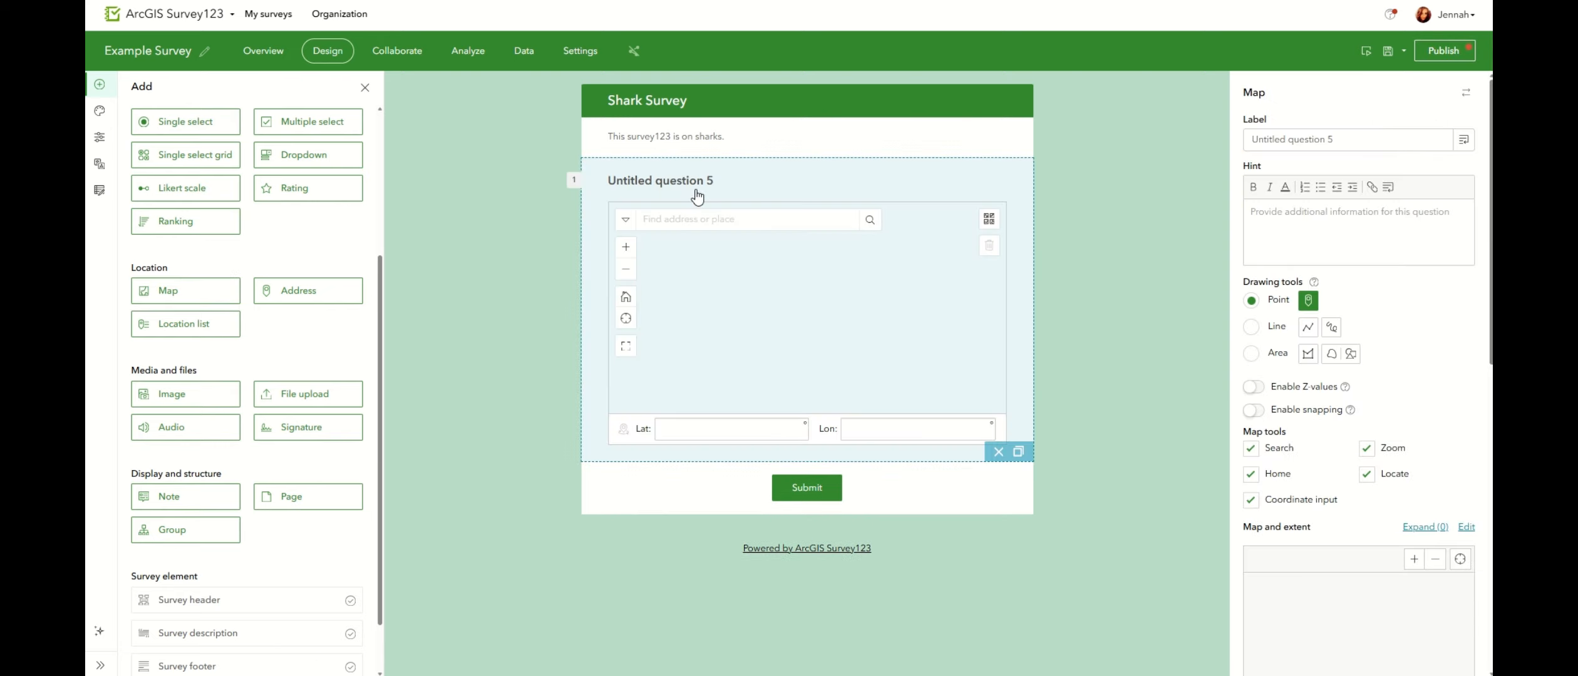
{"action": "left_click_drag", "start_coordinate": [1342, 142], "coordinate": [1233, 147]}
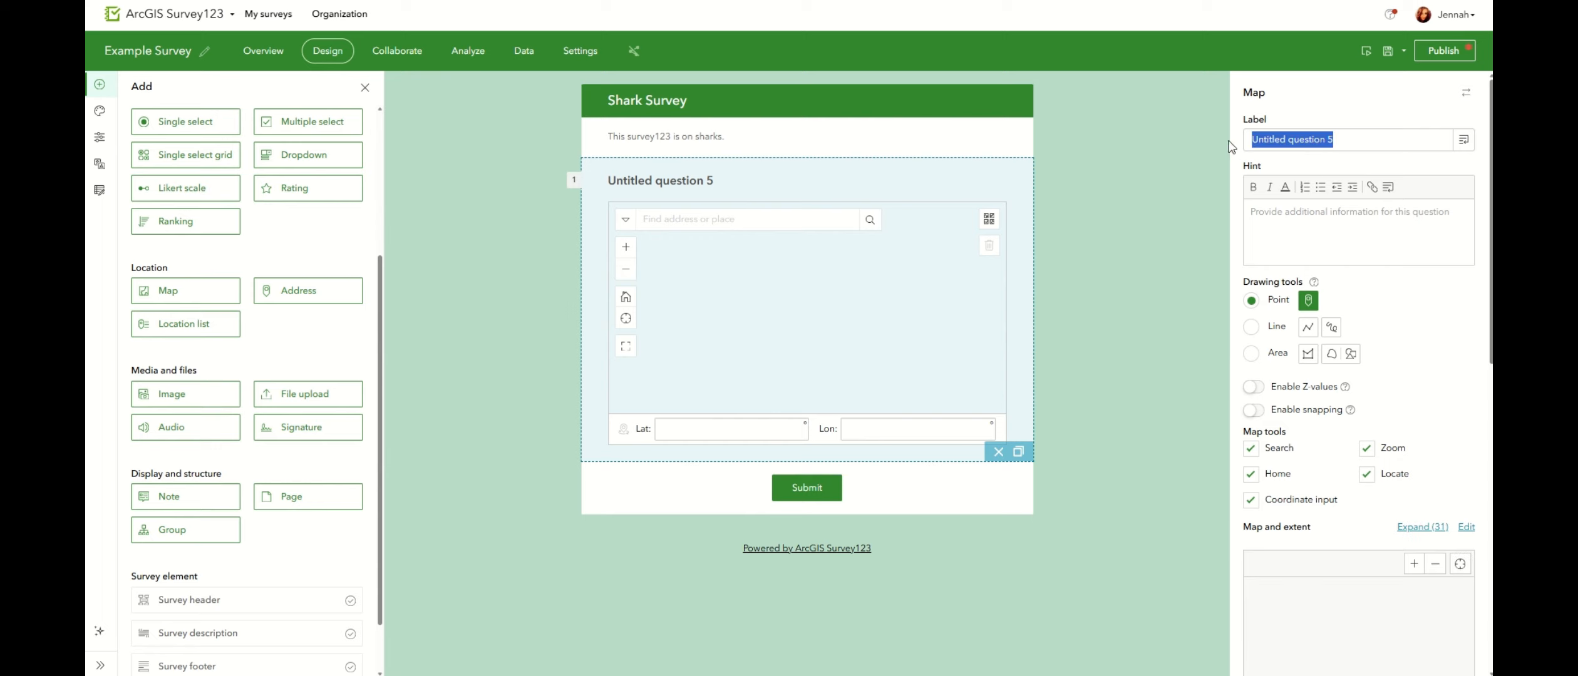
{"action": "type", "text": "Identif"}
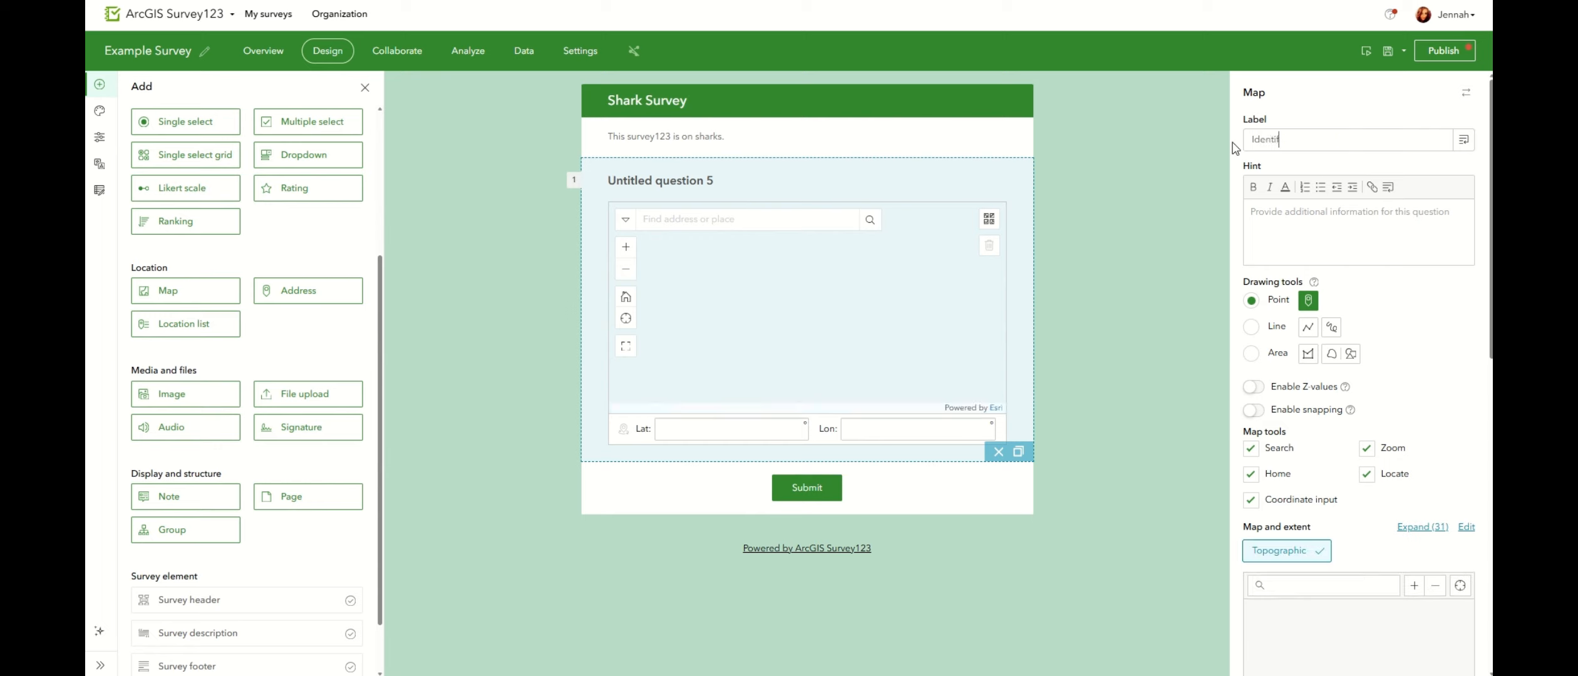
{"action": "type", "text": "y your locatio"}
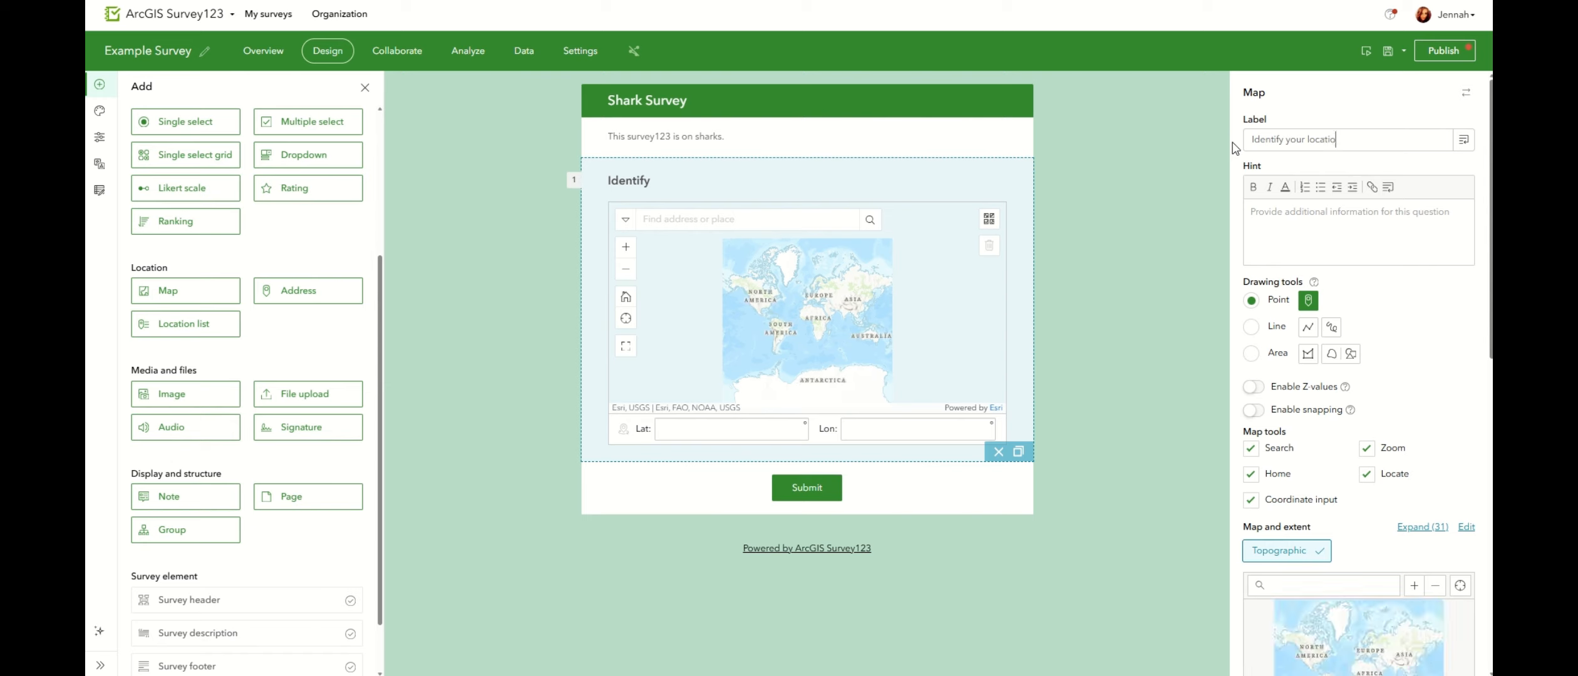
{"action": "type", "text": "n"}
- Set the map question's default extent to the River Stage area by the river in Brisbane
{"action": "scroll", "coordinate": [1347, 219], "scroll_direction": "down", "scroll_amount": 3}
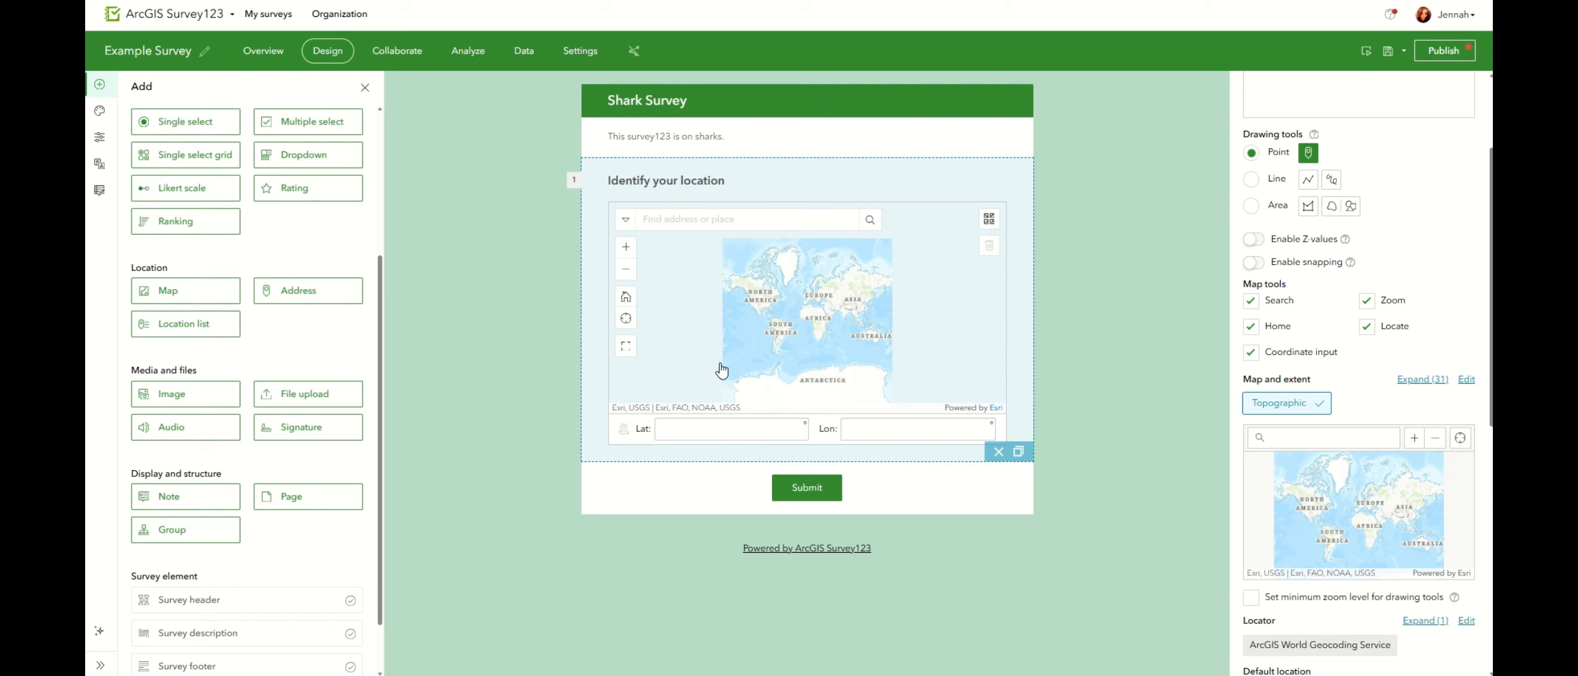
{"action": "scroll", "coordinate": [1444, 222], "scroll_direction": "down", "scroll_amount": 3}
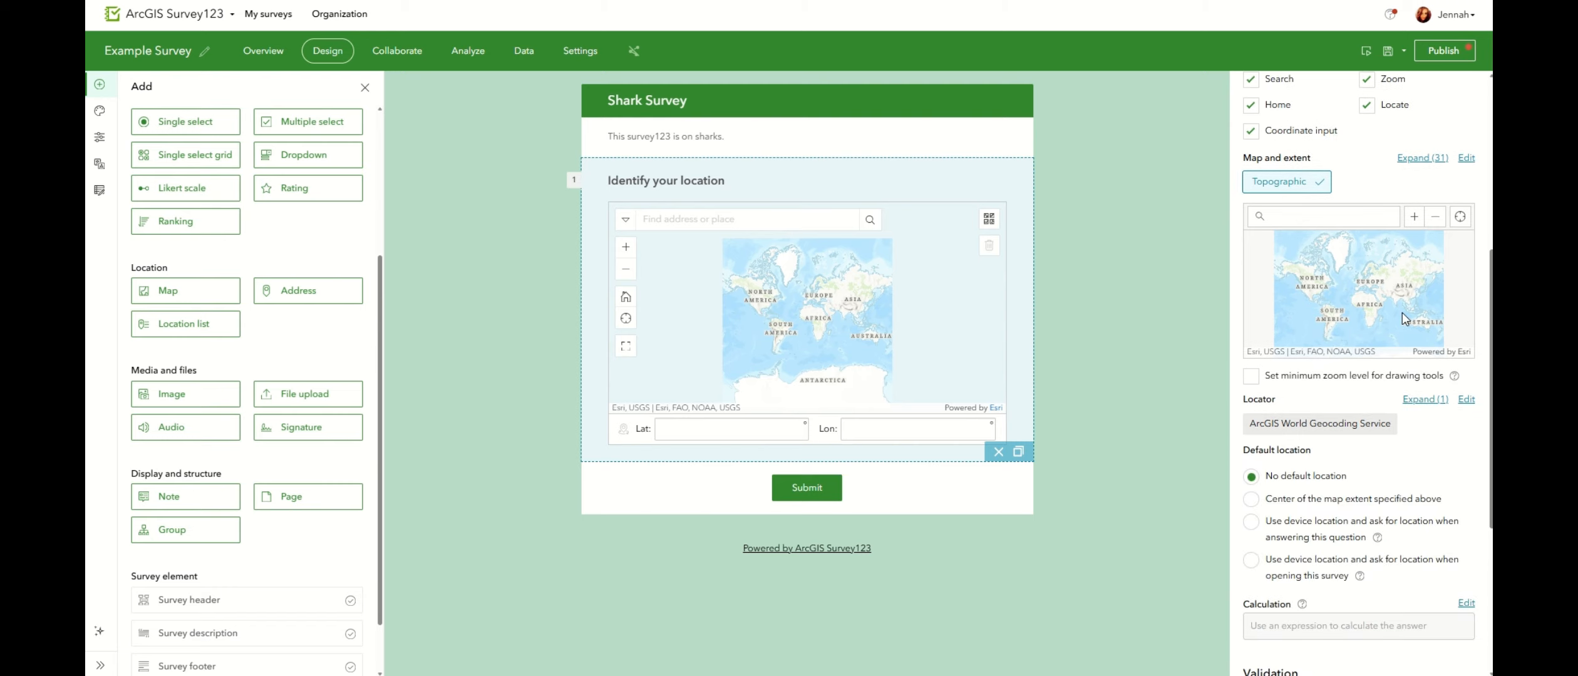
{"action": "left_click_drag", "start_coordinate": [1402, 312], "coordinate": [1308, 307]}
{"action": "scroll", "coordinate": [1319, 308], "scroll_direction": "up", "scroll_amount": 5}
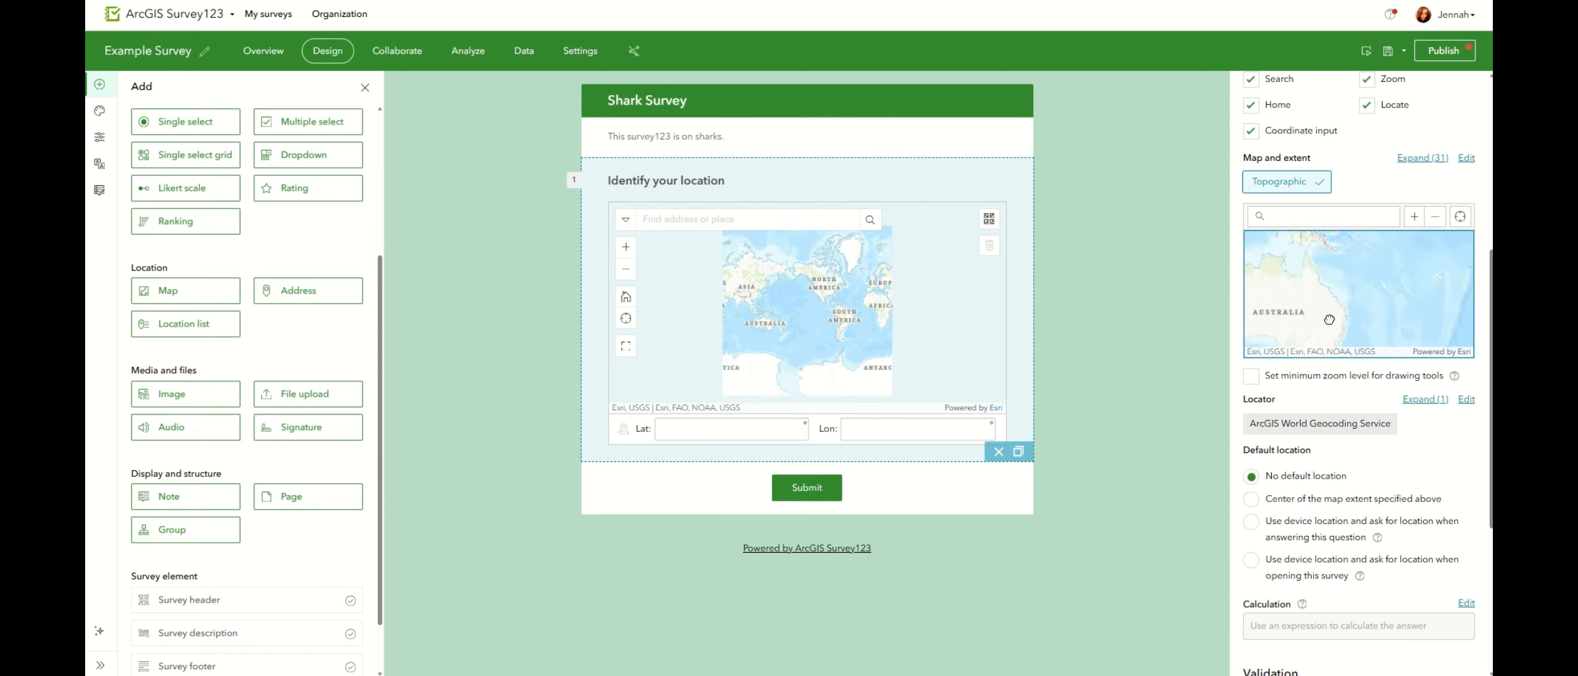
{"action": "scroll", "coordinate": [1374, 322], "scroll_direction": "up", "scroll_amount": 2}
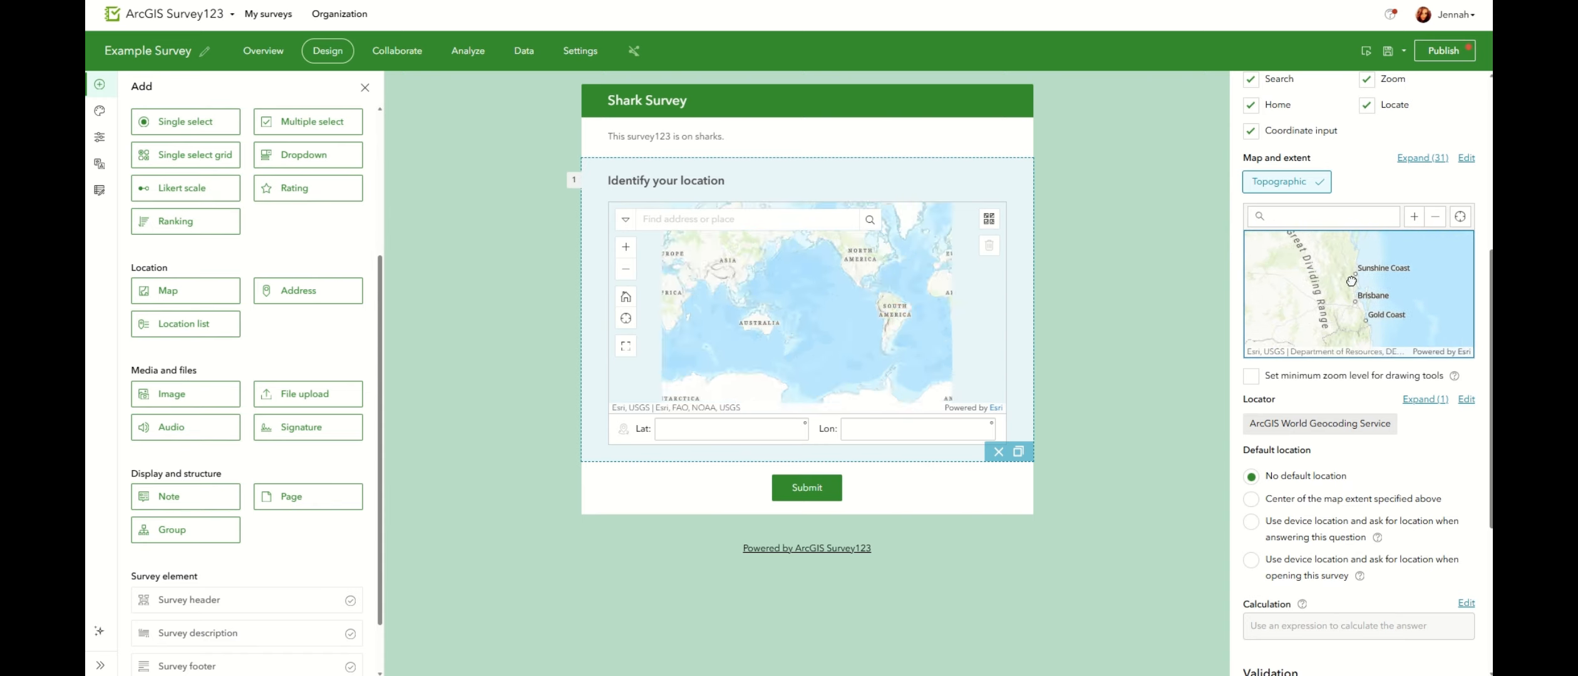
{"action": "scroll", "coordinate": [1357, 310], "scroll_direction": "up", "scroll_amount": 3}
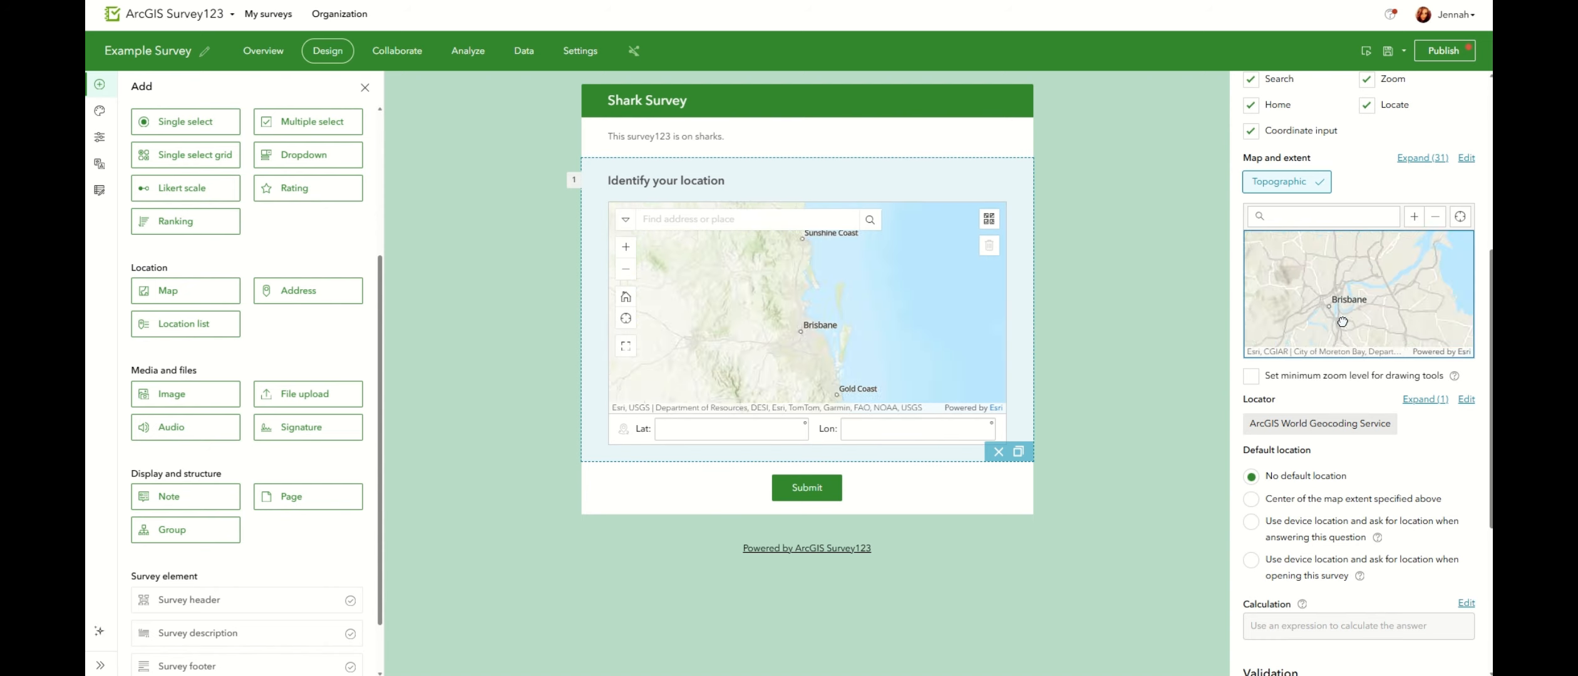
{"action": "scroll", "coordinate": [1357, 284], "scroll_direction": "up", "scroll_amount": 4}
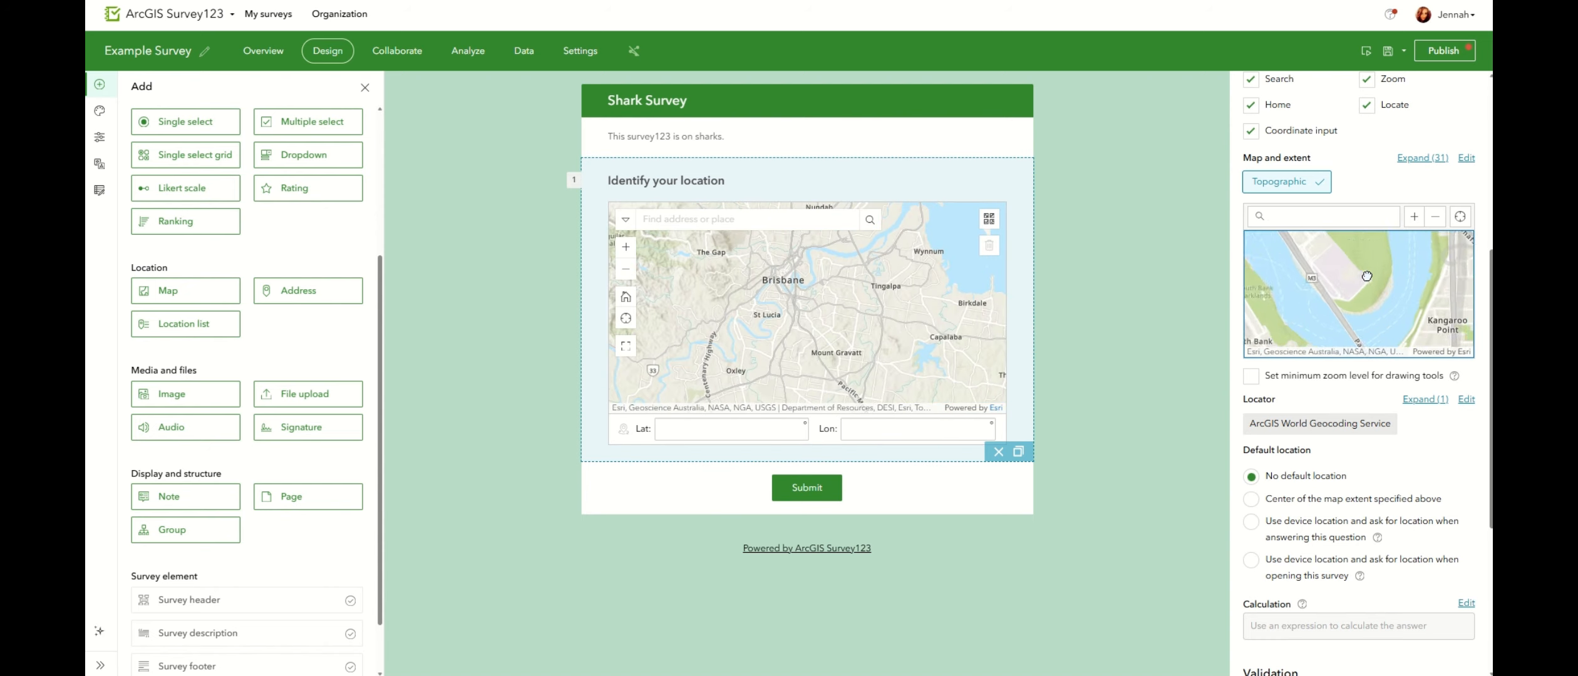
{"action": "left_click_drag", "start_coordinate": [1371, 260], "coordinate": [1396, 263]}
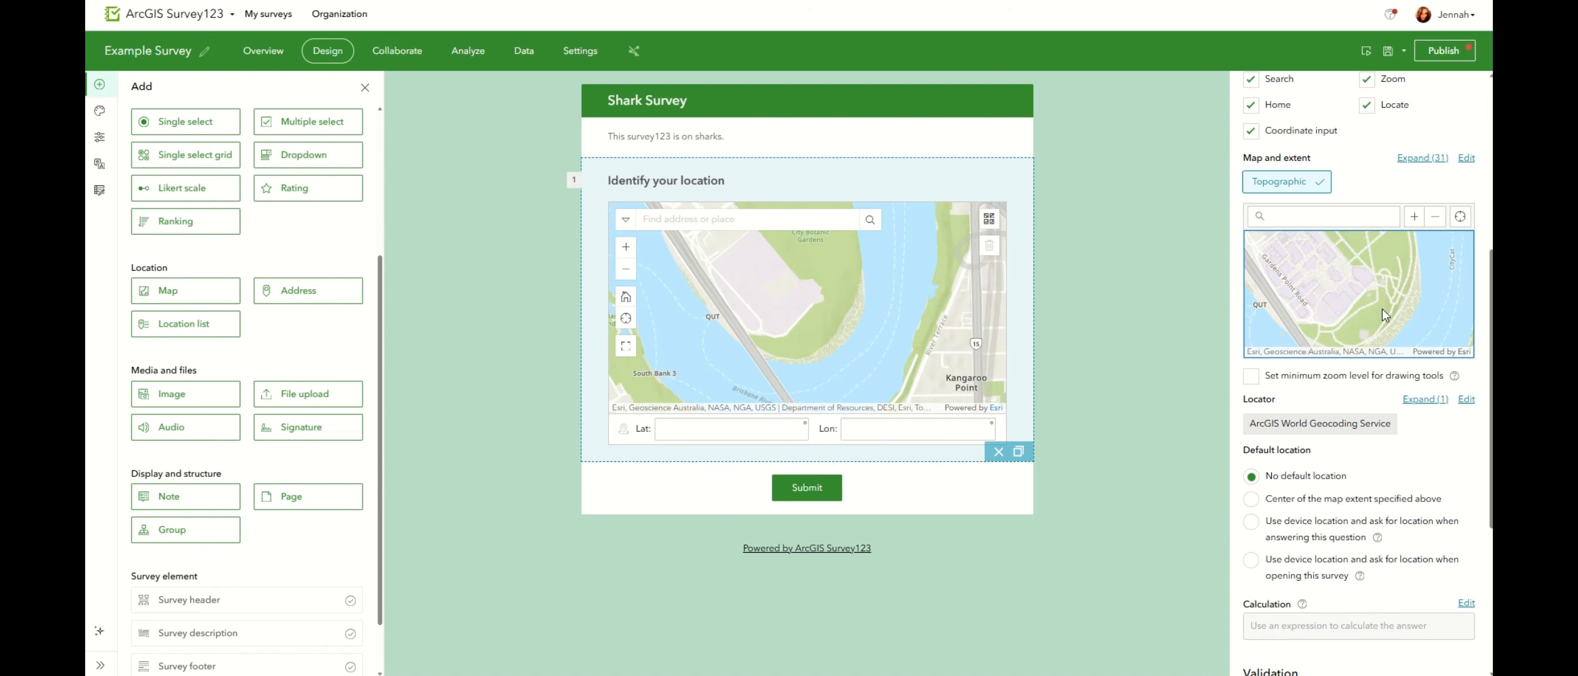
{"action": "left_click_drag", "start_coordinate": [1343, 310], "coordinate": [1379, 305]}
{"action": "scroll", "coordinate": [1378, 278], "scroll_direction": "up", "scroll_amount": 2}
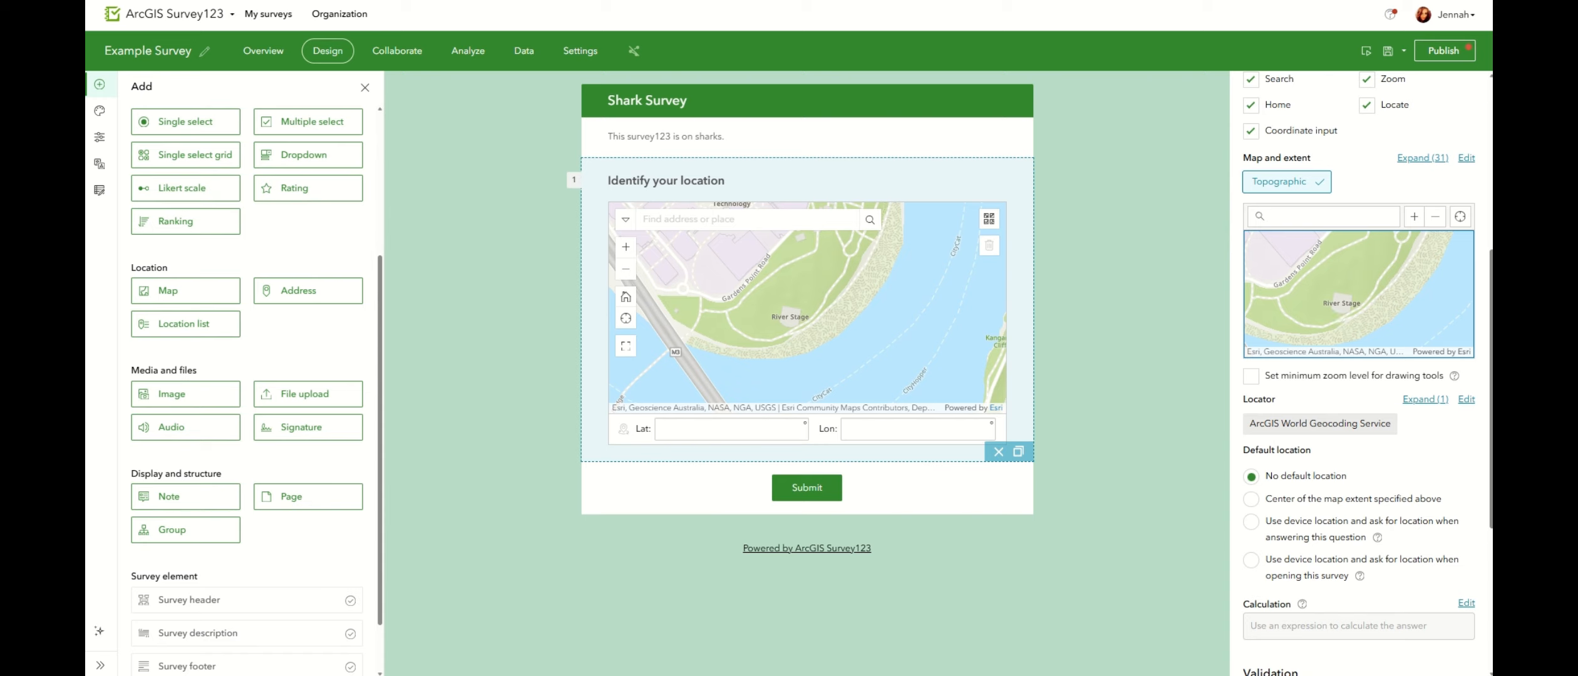
{"action": "scroll", "coordinate": [1385, 428], "scroll_direction": "down", "scroll_amount": 3}
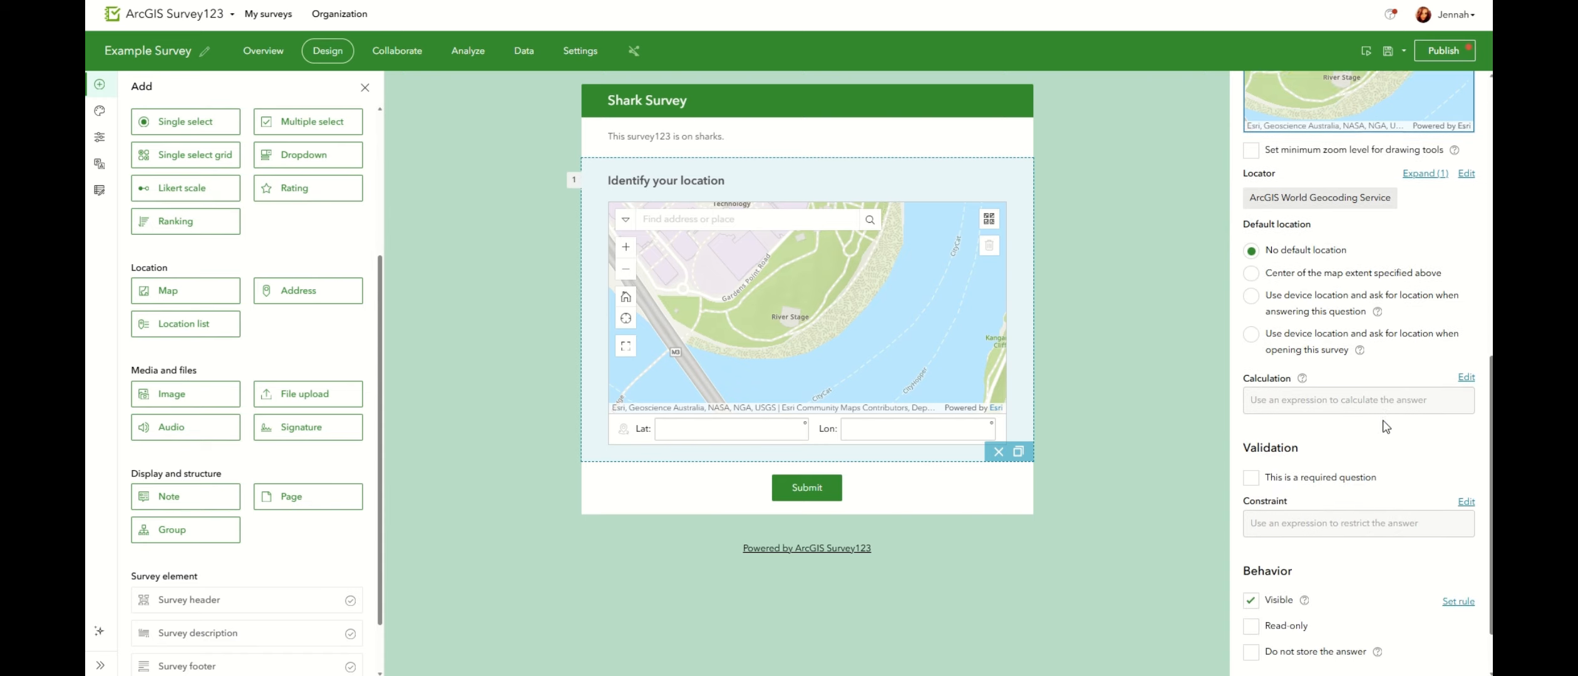
- Make the map question required and delete it from the Shark Survey
{"action": "scroll", "coordinate": [1384, 428], "scroll_direction": "down", "scroll_amount": 1}
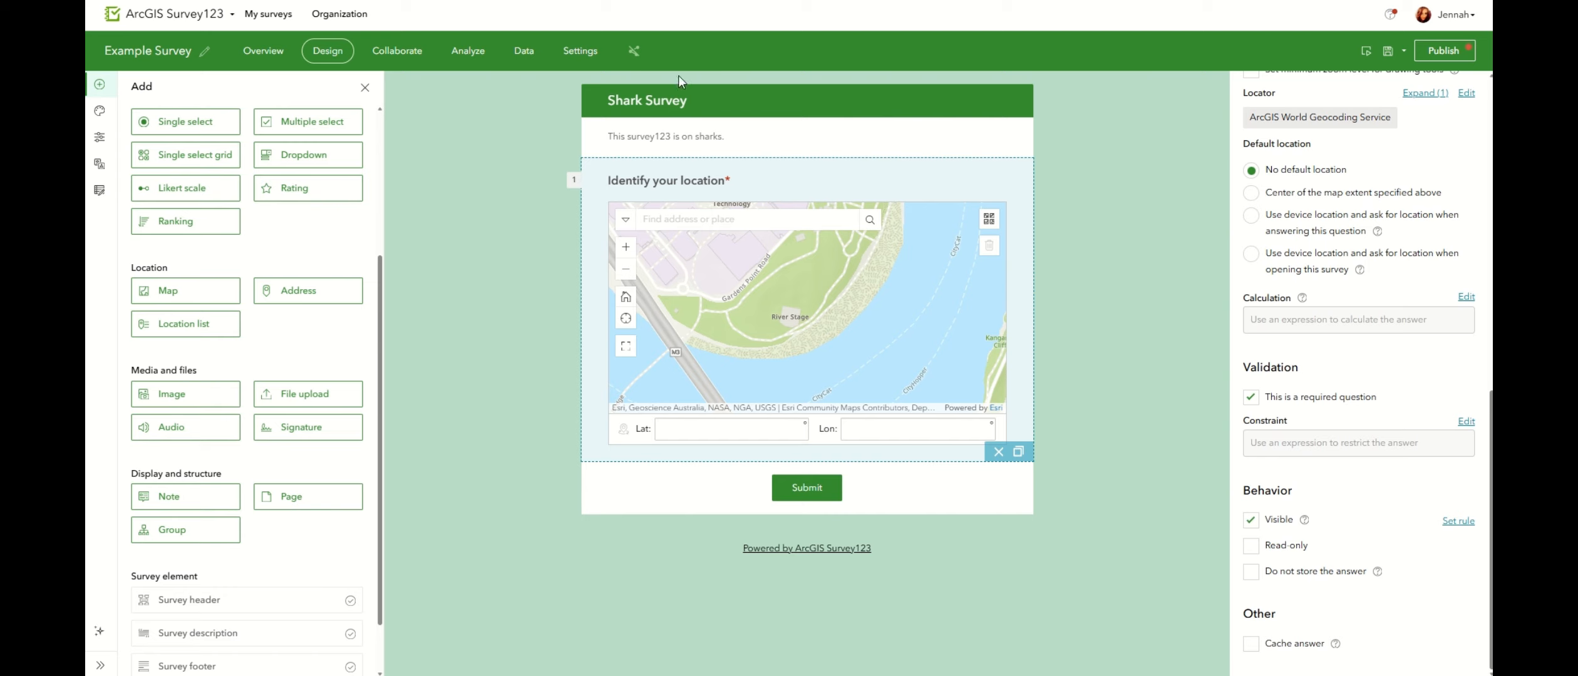
{"action": "left_click", "coordinate": [998, 452]}
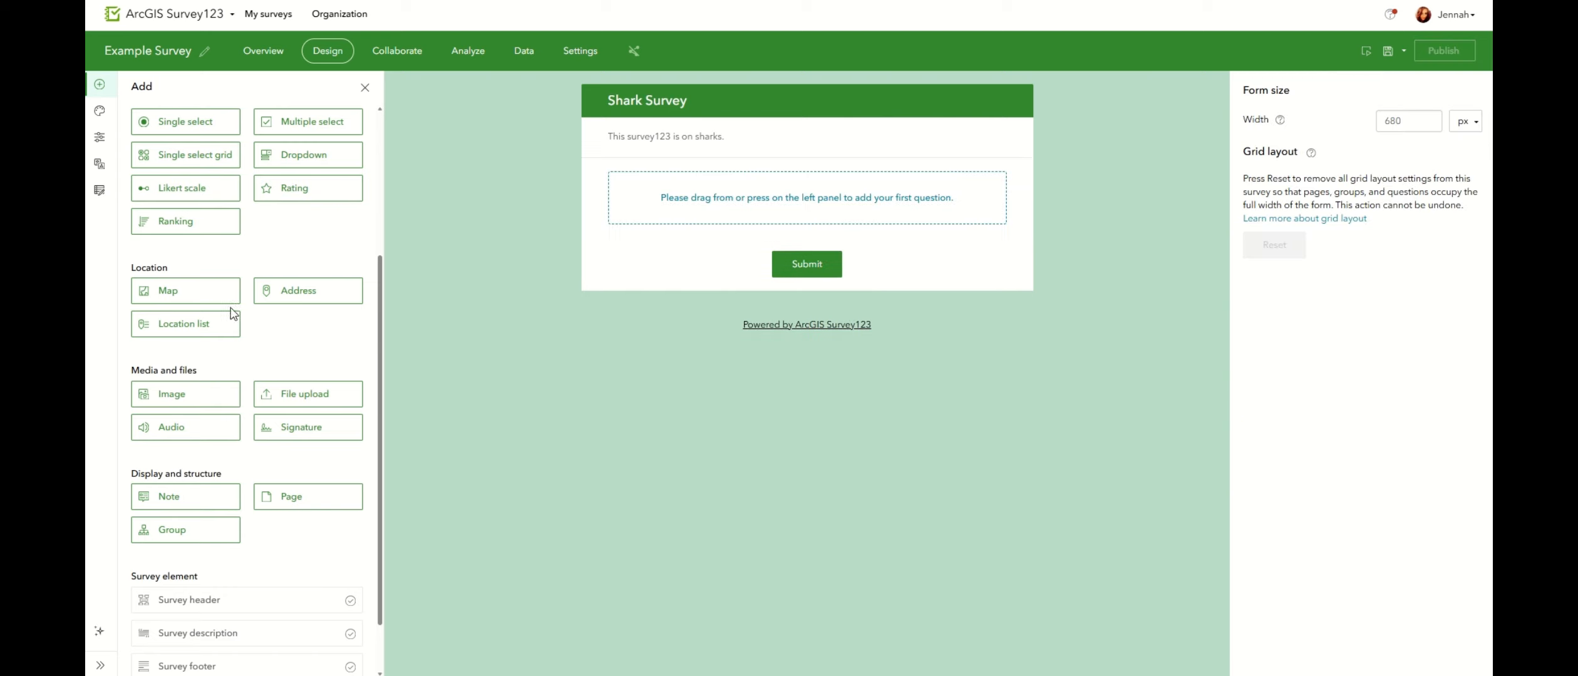
- Add an address question to the Shark Survey and delete it again
{"action": "left_click_drag", "start_coordinate": [294, 292], "coordinate": [733, 227]}
{"action": "left_click_drag", "start_coordinate": [296, 289], "coordinate": [524, 281]}
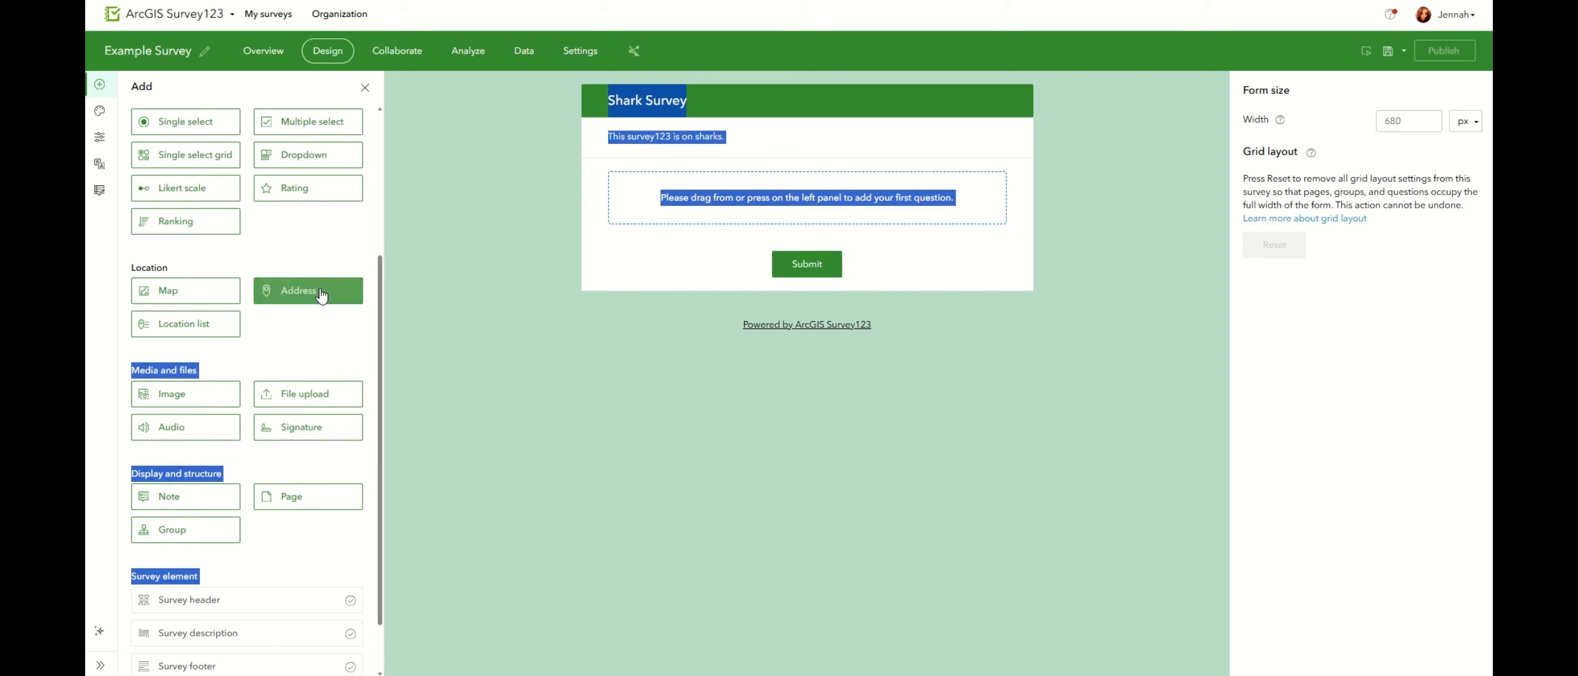
{"action": "left_click_drag", "start_coordinate": [321, 294], "coordinate": [757, 193]}
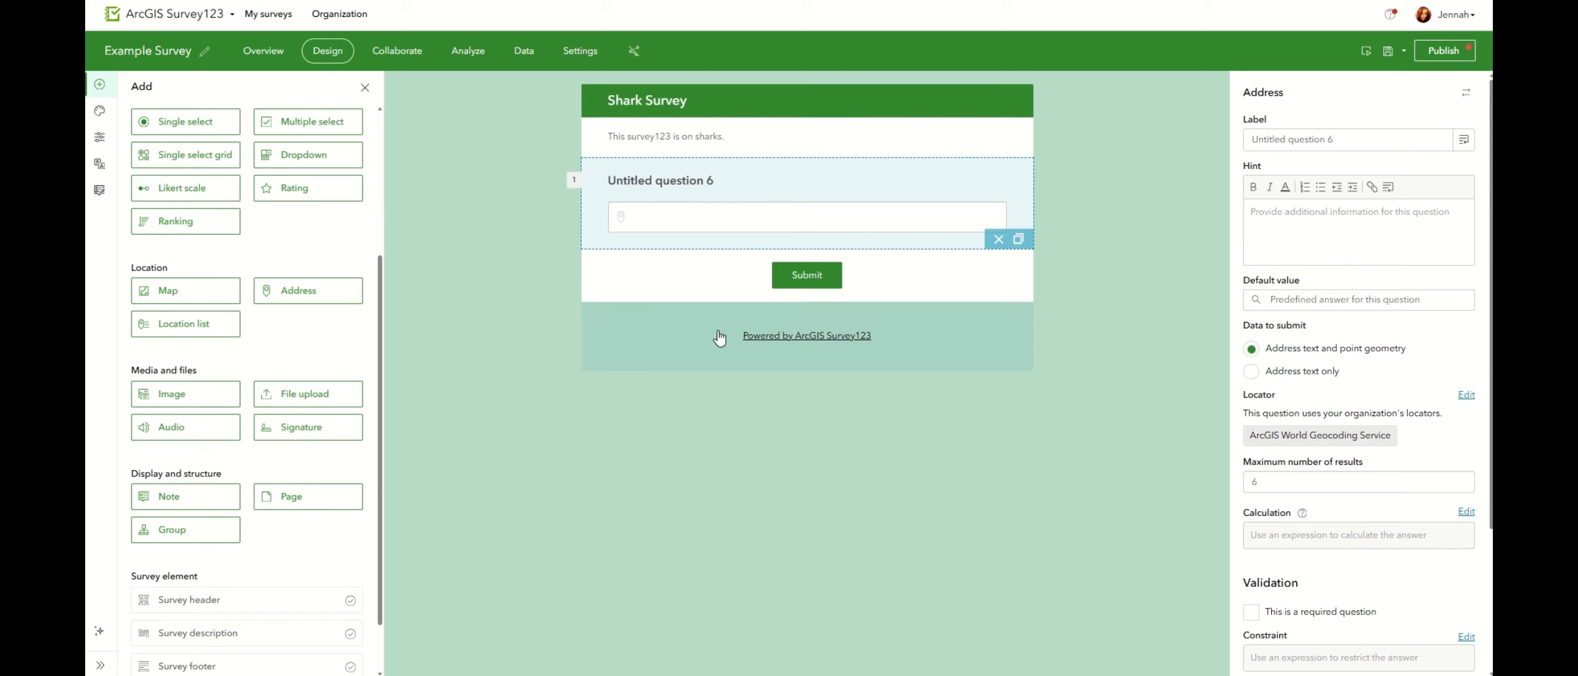
{"action": "left_click", "coordinate": [1001, 239]}
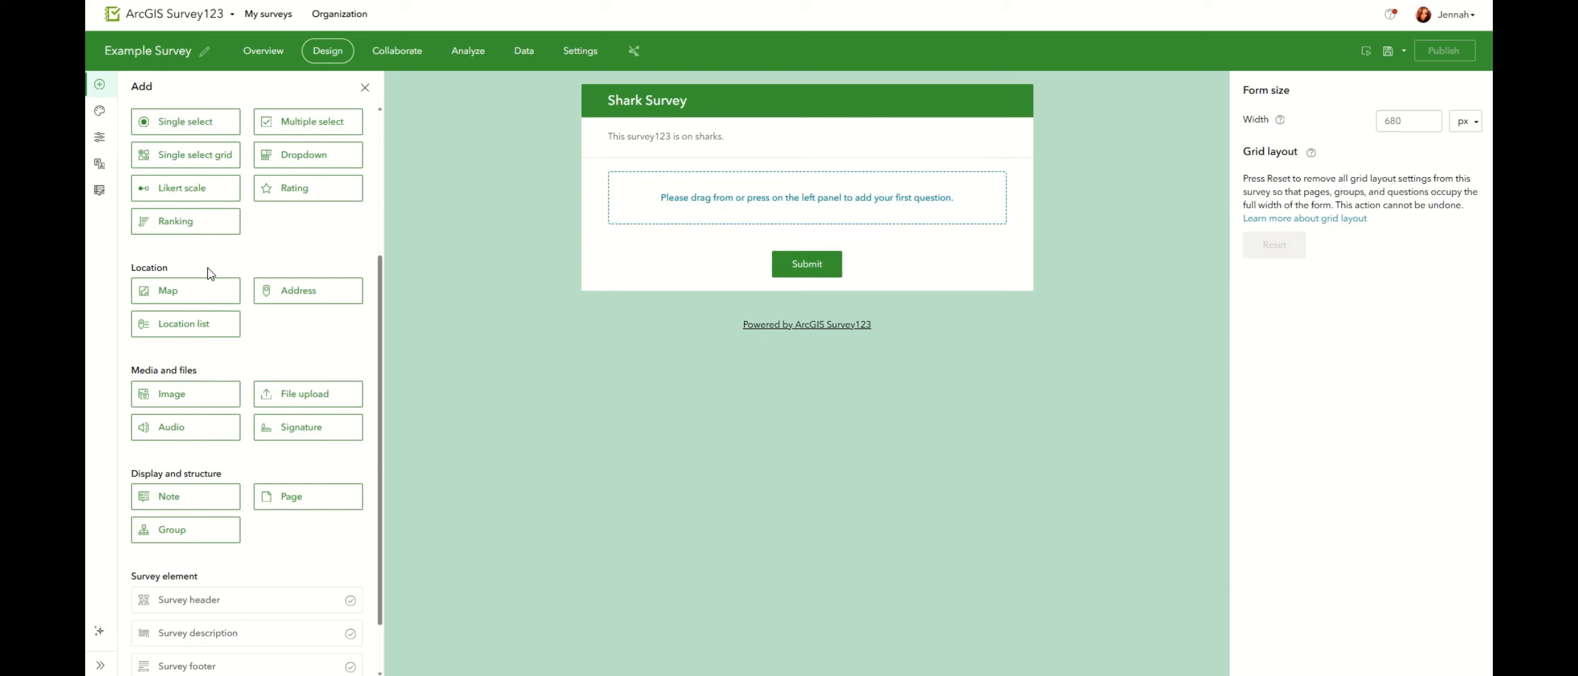
- Add an image question labelled "Take a picture of your specimen" and clear its label again
{"action": "scroll", "coordinate": [207, 269], "scroll_direction": "down", "scroll_amount": 2}
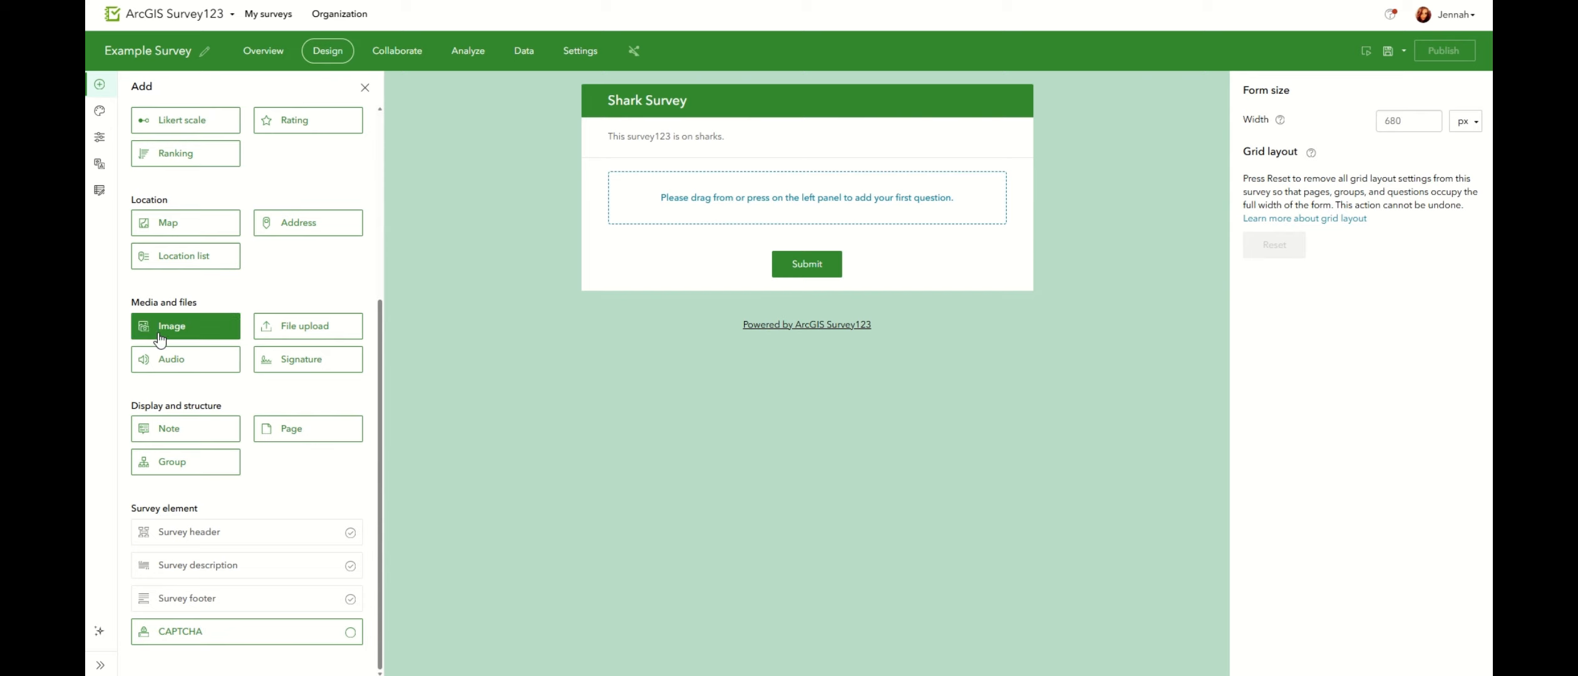
{"action": "left_click_drag", "start_coordinate": [160, 341], "coordinate": [812, 200]}
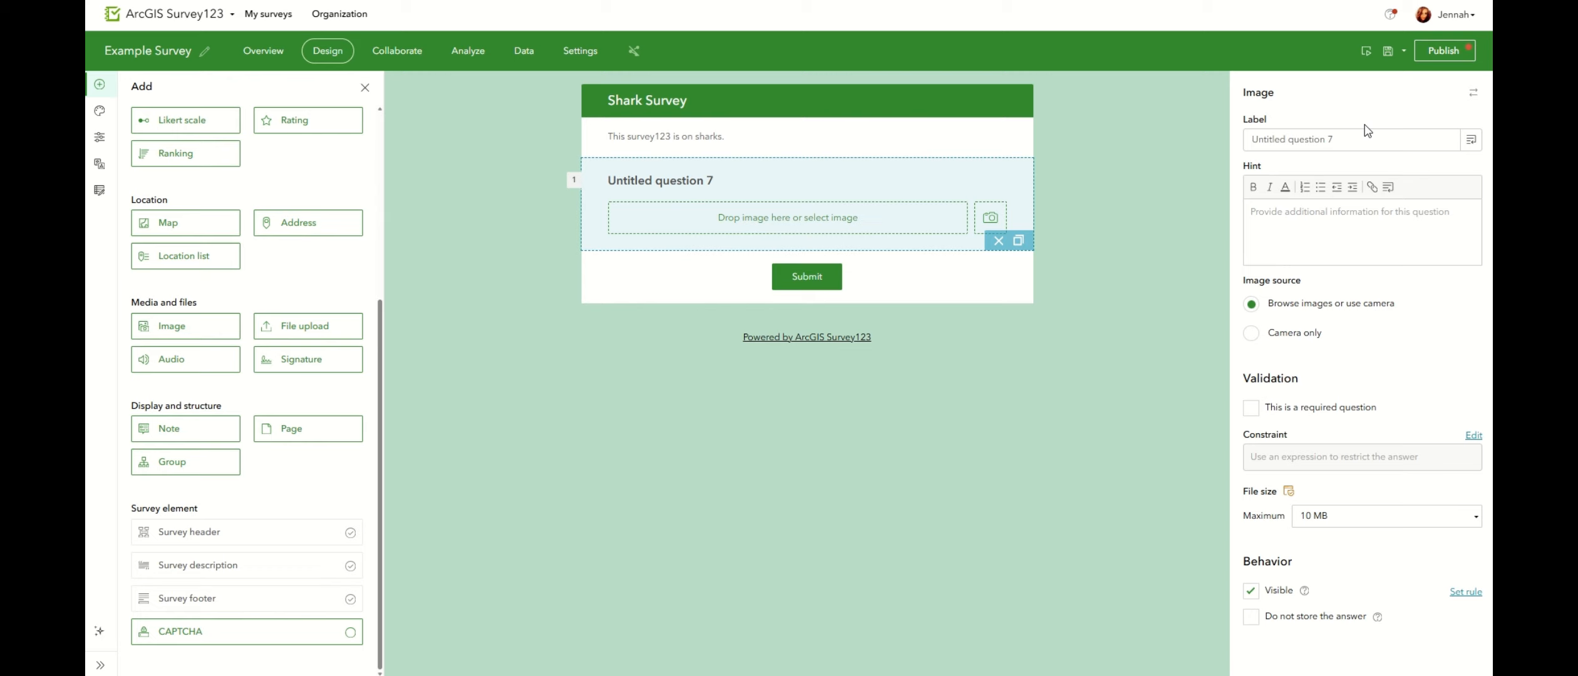
{"action": "left_click_drag", "start_coordinate": [1359, 136], "coordinate": [1227, 139]}
{"action": "type", "text": "Take a pictur"}
{"action": "type", "text": "e of your s"}
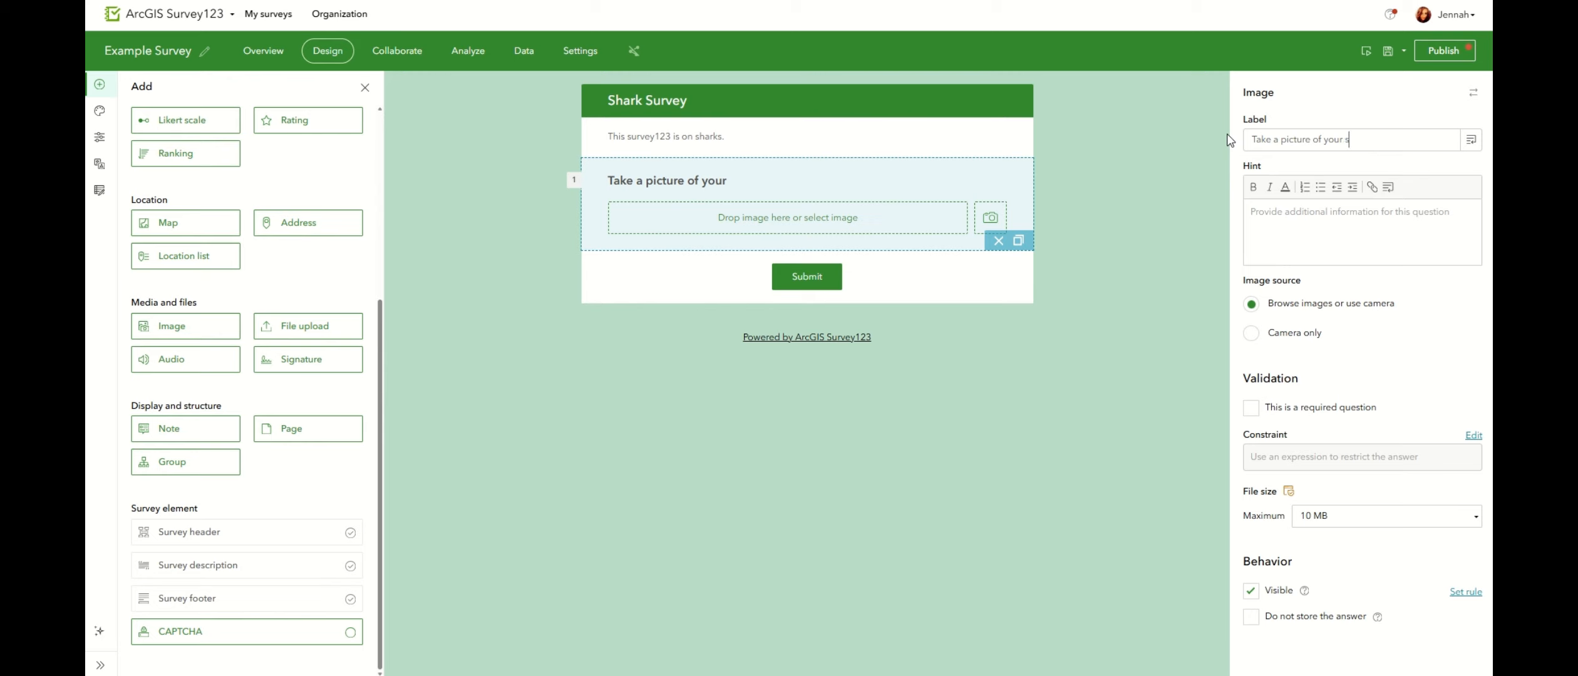
{"action": "type", "text": "pecimen"}
{"action": "left_click_drag", "start_coordinate": [1389, 140], "coordinate": [1221, 143]}
{"action": "key", "text": "BackSpace"}
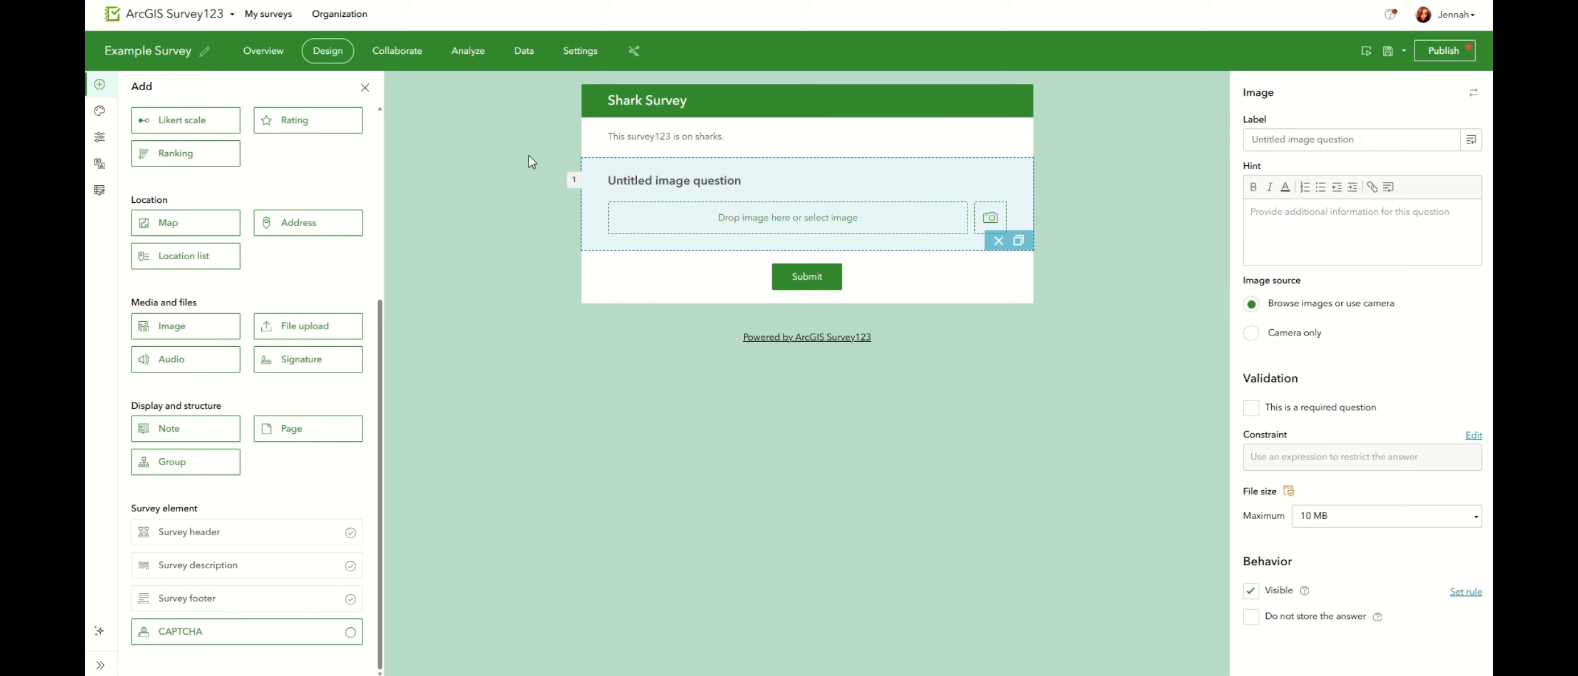
- Add an audio question below the image question and delete both questions
{"action": "left_click_drag", "start_coordinate": [175, 370], "coordinate": [804, 259]}
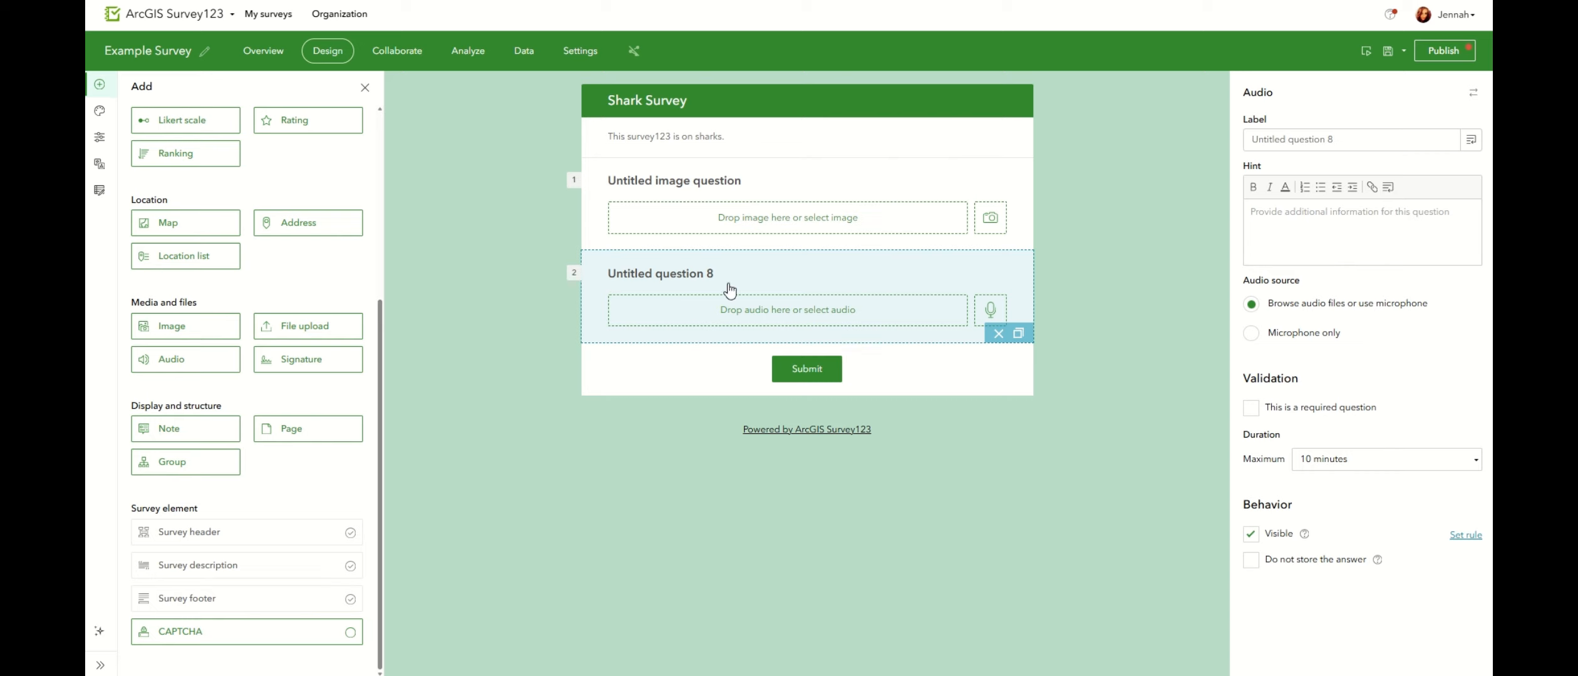
{"action": "left_click", "coordinate": [998, 333]}
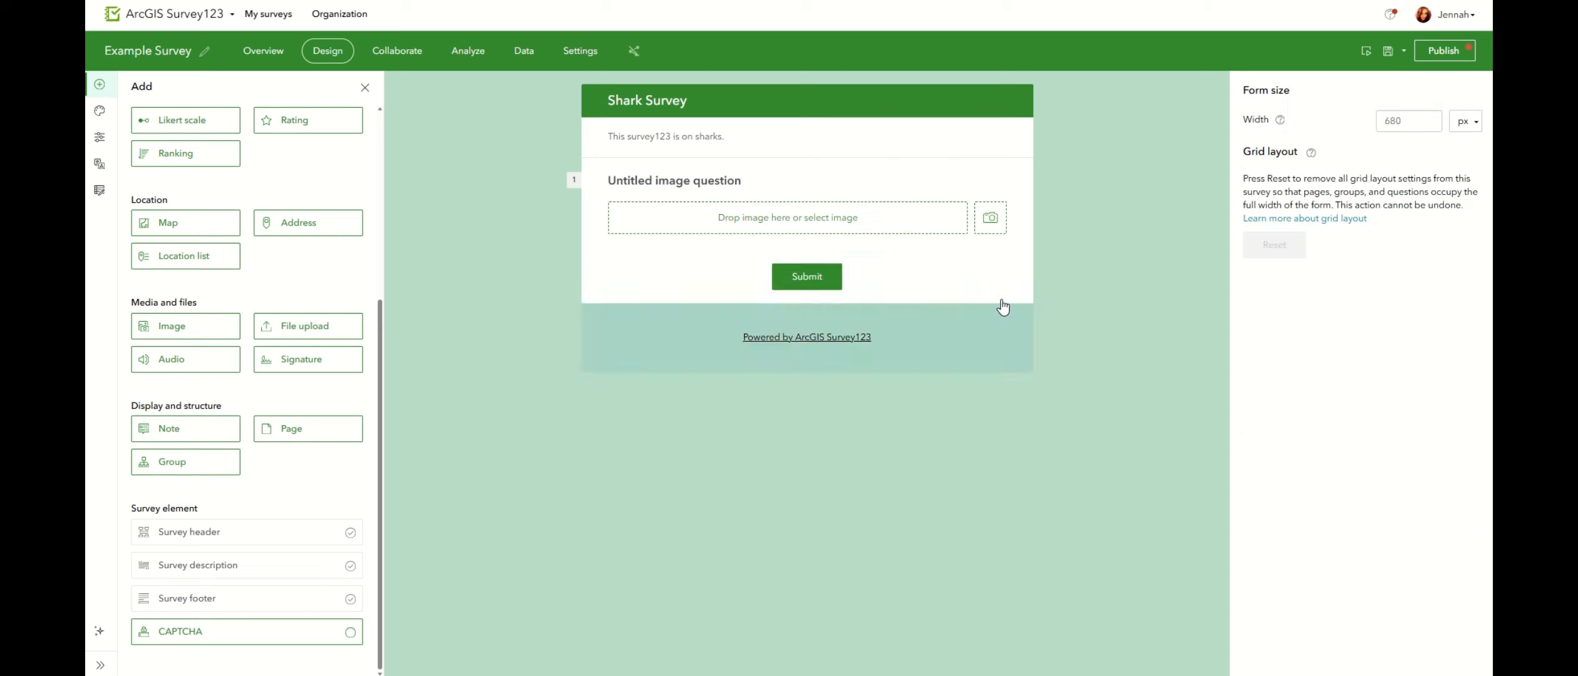
{"action": "left_click", "coordinate": [993, 188]}
{"action": "left_click", "coordinate": [996, 241]}
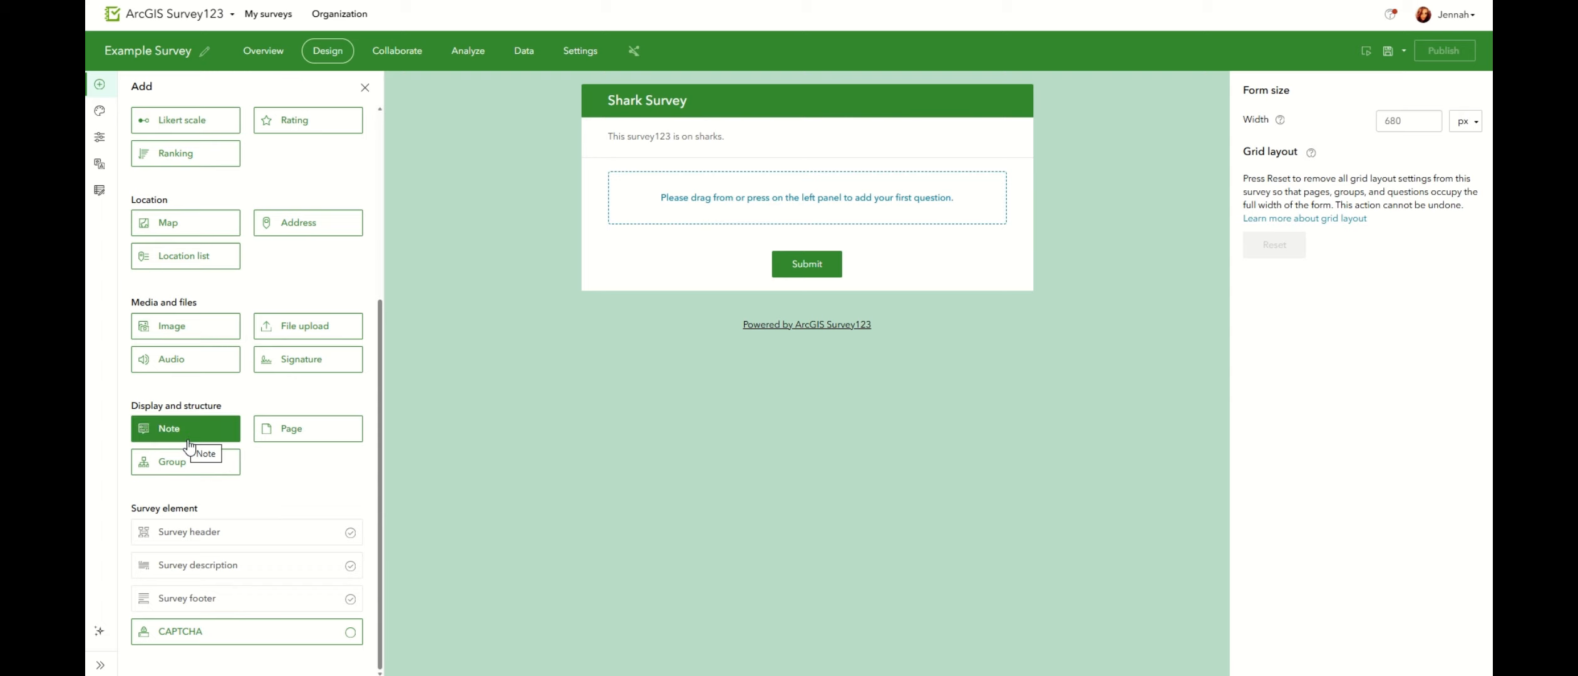
- Add a note to the Shark Survey and view the options for inserting an image into its description
{"action": "left_click_drag", "start_coordinate": [177, 431], "coordinate": [809, 198]}
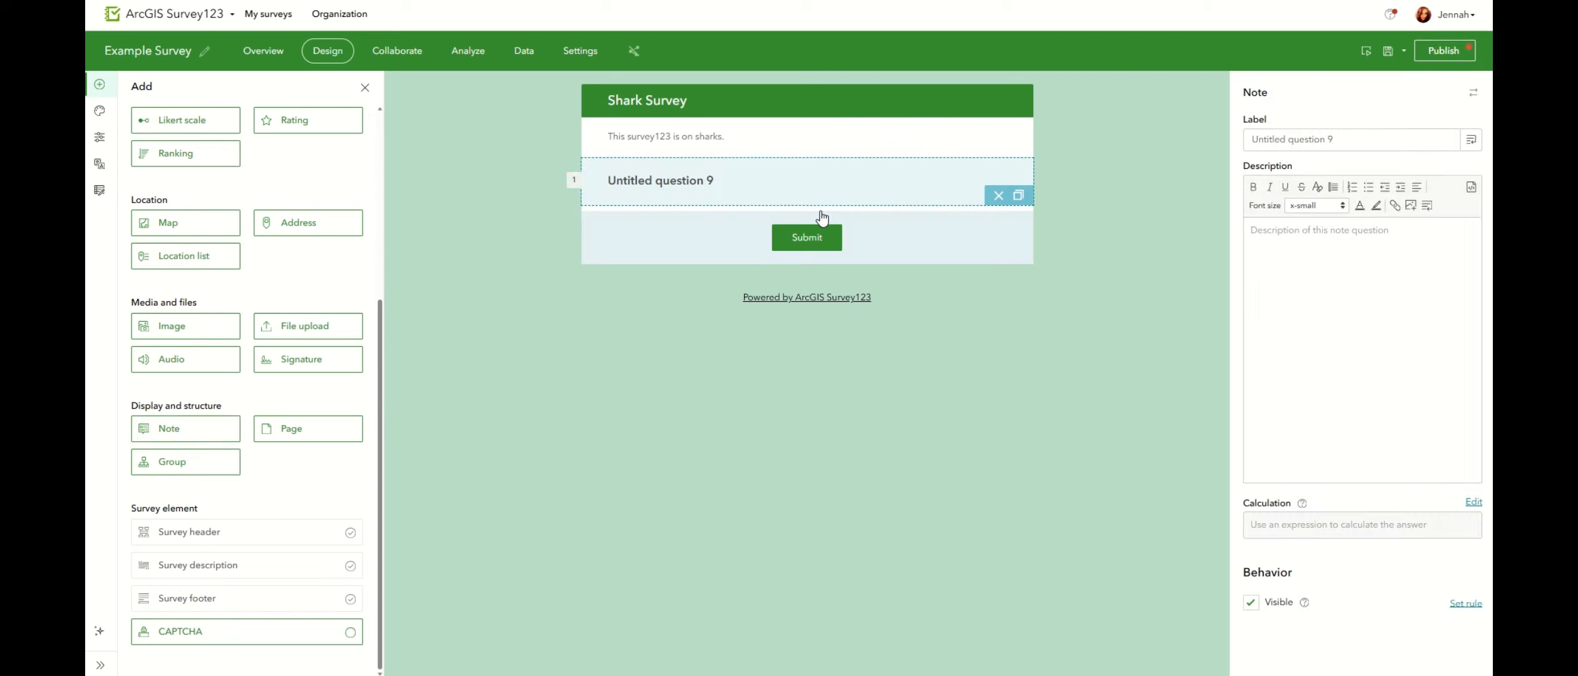
{"action": "left_click", "coordinate": [1411, 206]}
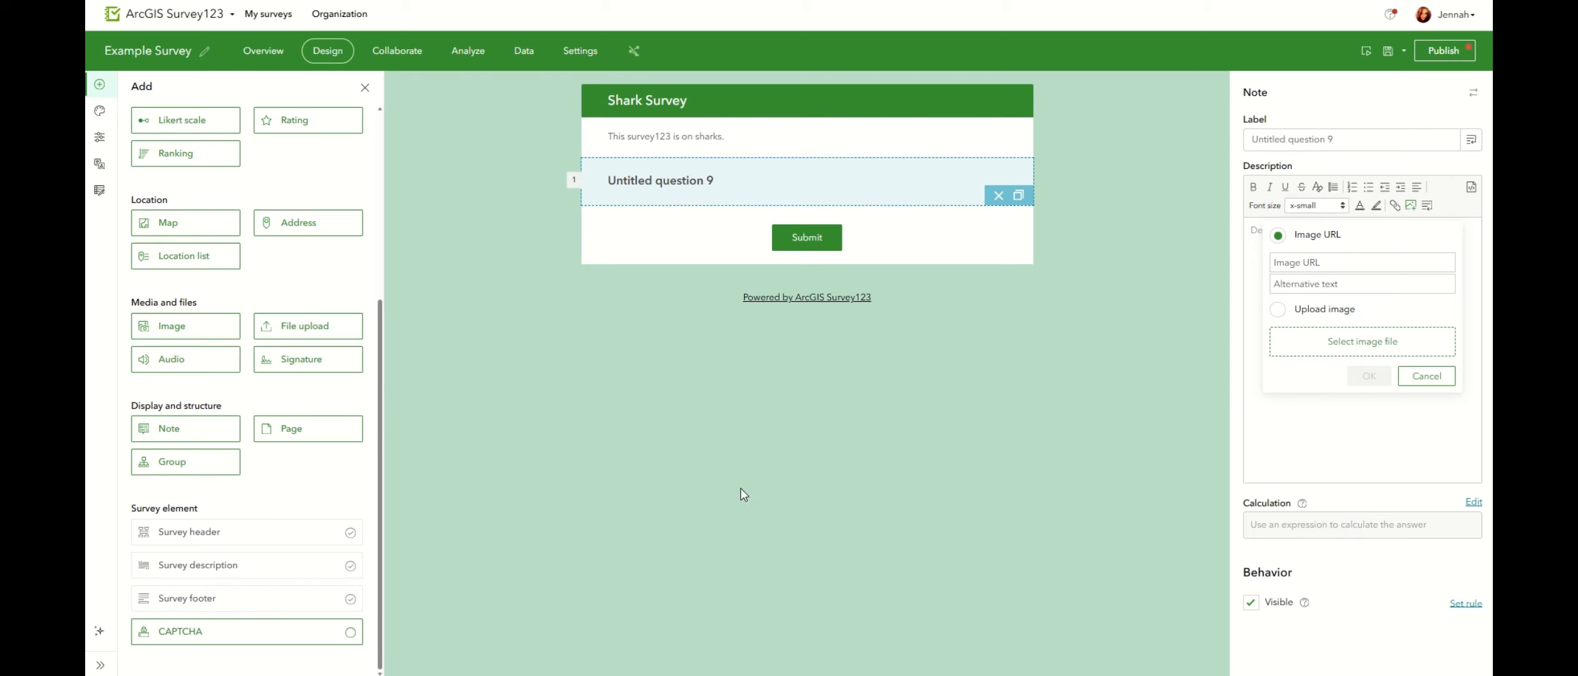
{"action": "left_click", "coordinate": [1428, 377]}
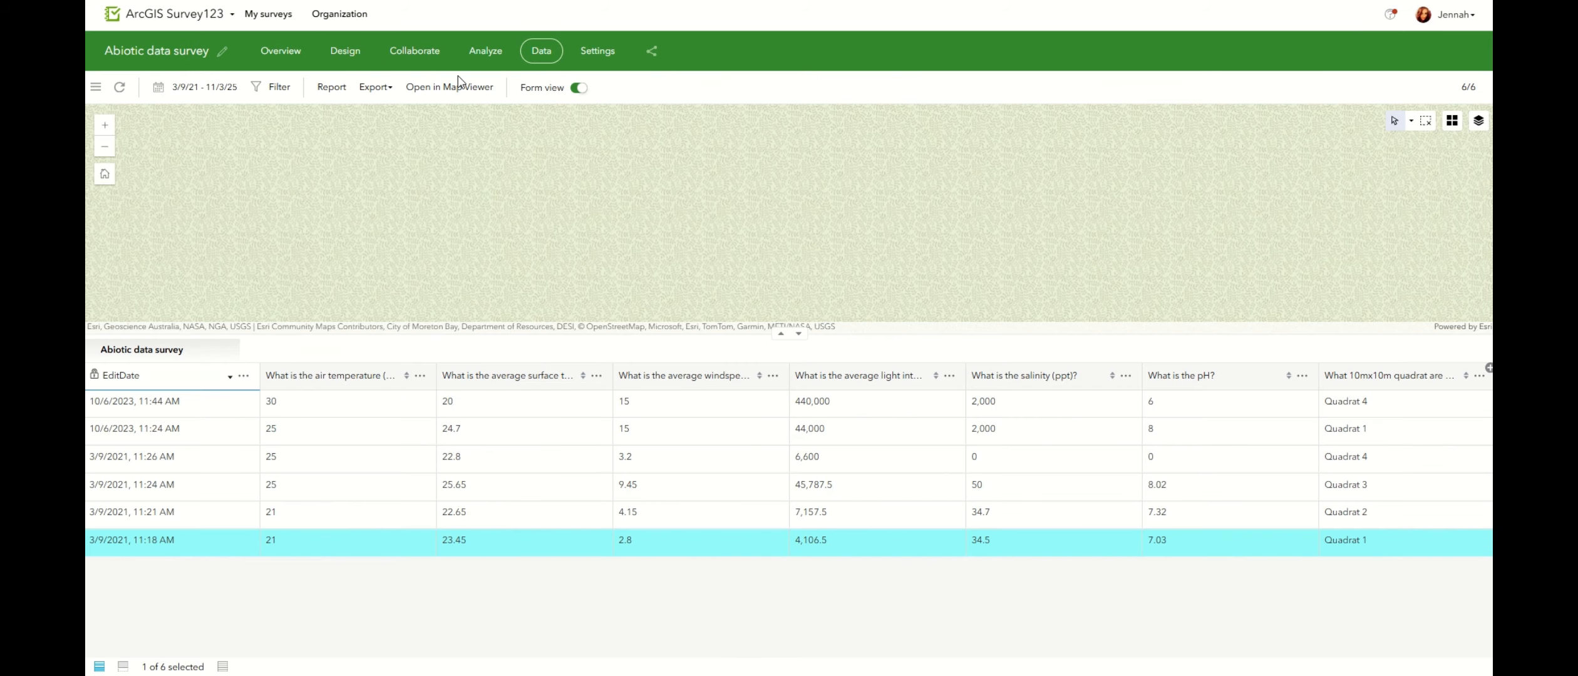
- Open the design of the Abiotic data survey and look through its questions
{"action": "left_click", "coordinate": [342, 45]}
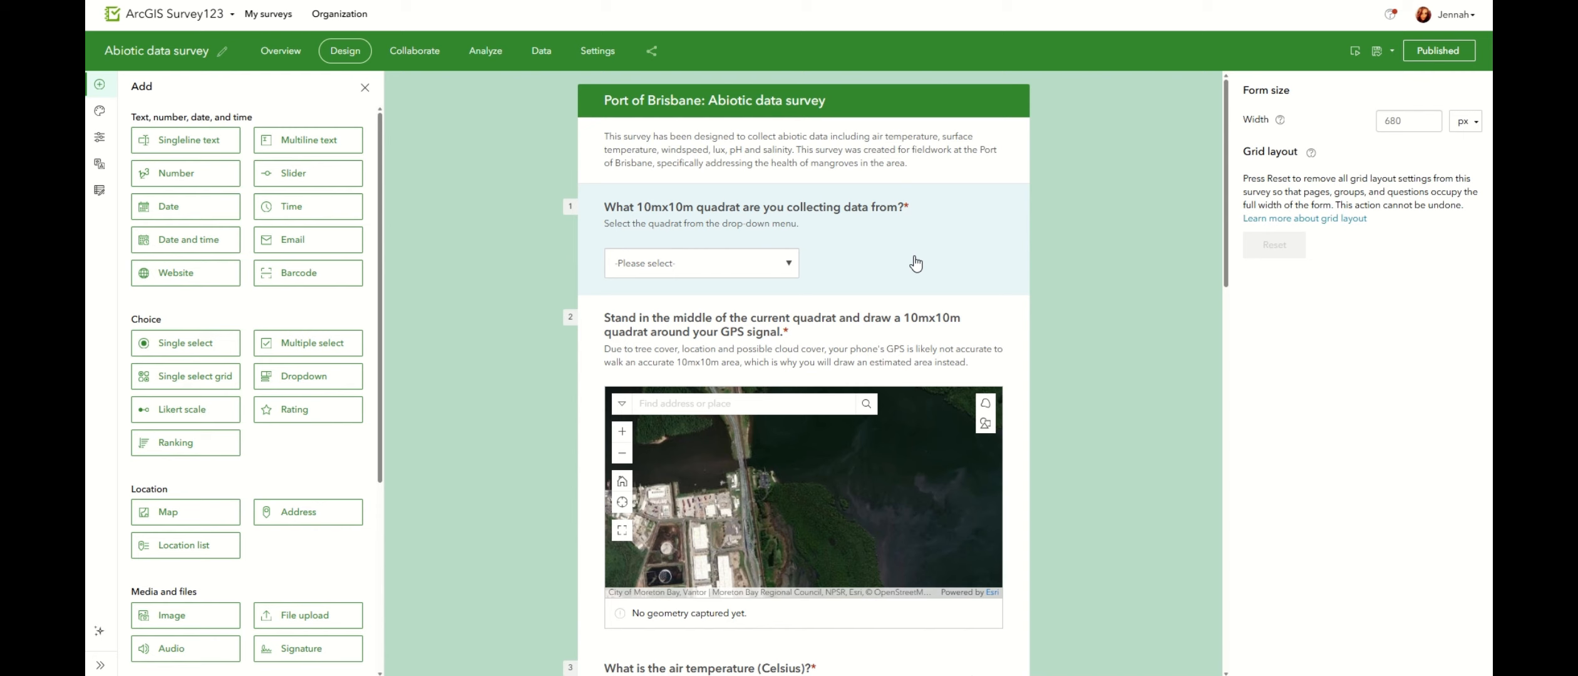
{"action": "scroll", "coordinate": [1092, 301], "scroll_direction": "down", "scroll_amount": 10}
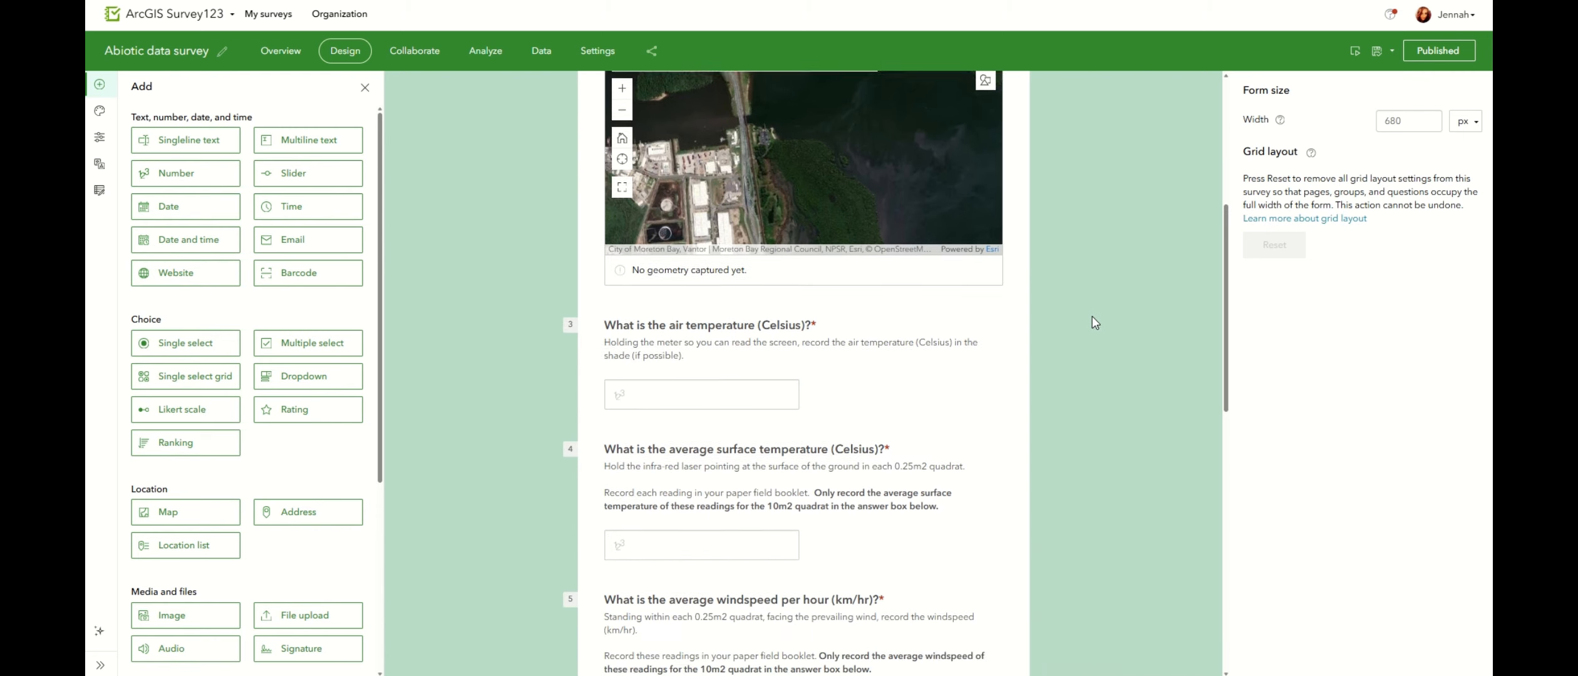
{"action": "scroll", "coordinate": [1087, 388], "scroll_direction": "down", "scroll_amount": 5}
{"action": "scroll", "coordinate": [1099, 451], "scroll_direction": "up", "scroll_amount": 15}
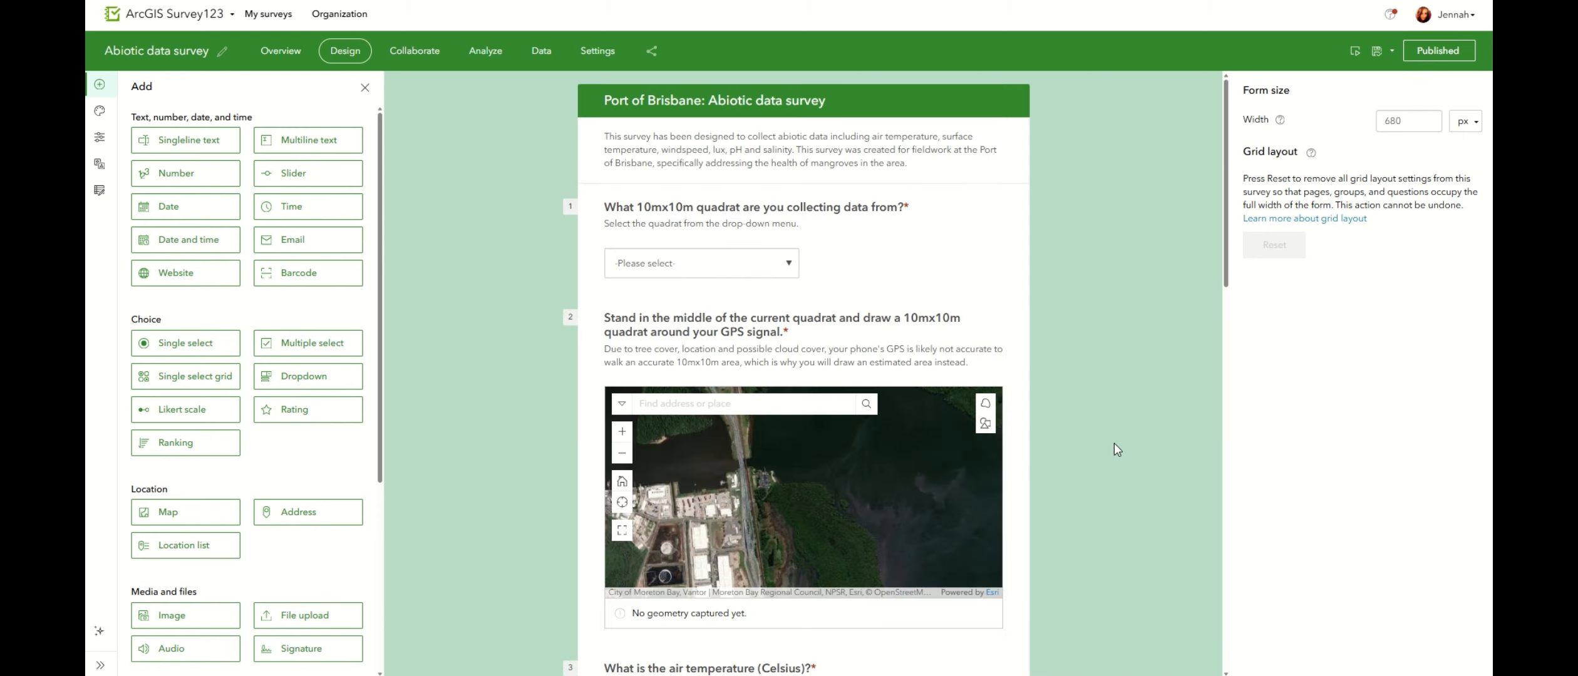
- Preview the Abiotic data survey in the smartphone layout
{"action": "left_click", "coordinate": [1378, 53]}
{"action": "left_click", "coordinate": [1355, 52]}
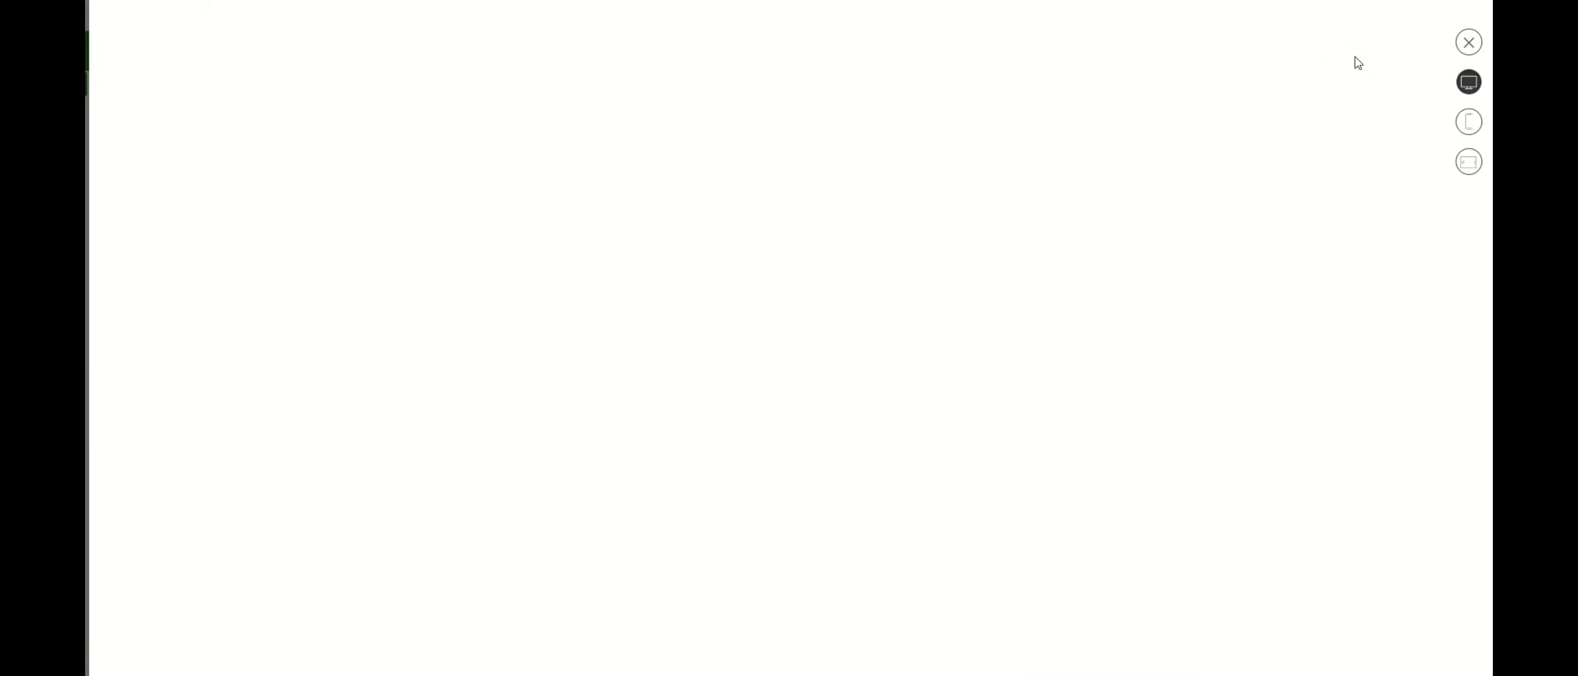
{"action": "left_click", "coordinate": [1468, 123]}
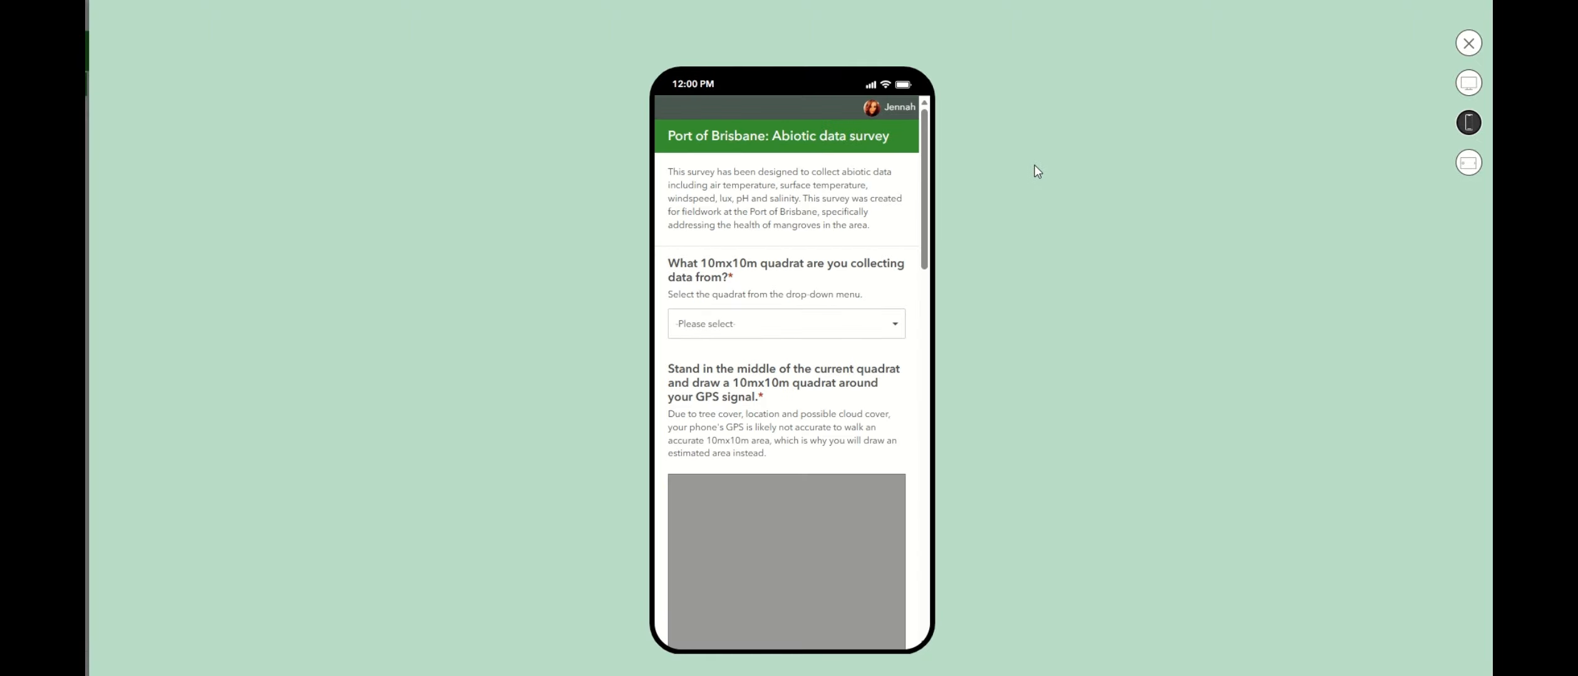
- Choose Quadrat 1 in the preview's quadrat question and center the location map on the device's current position
{"action": "left_click", "coordinate": [799, 322]}
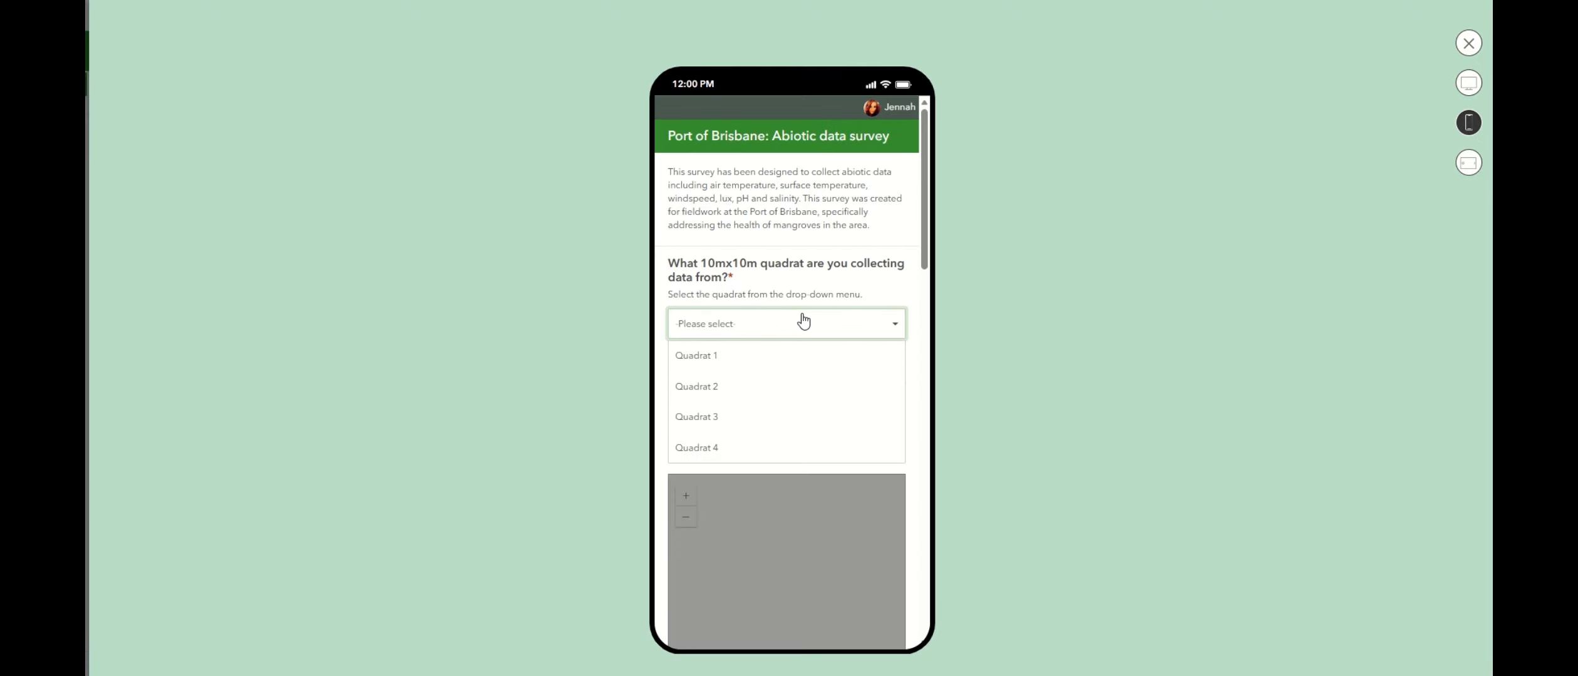
{"action": "left_click", "coordinate": [758, 356]}
{"action": "scroll", "coordinate": [700, 369], "scroll_direction": "down", "scroll_amount": 4}
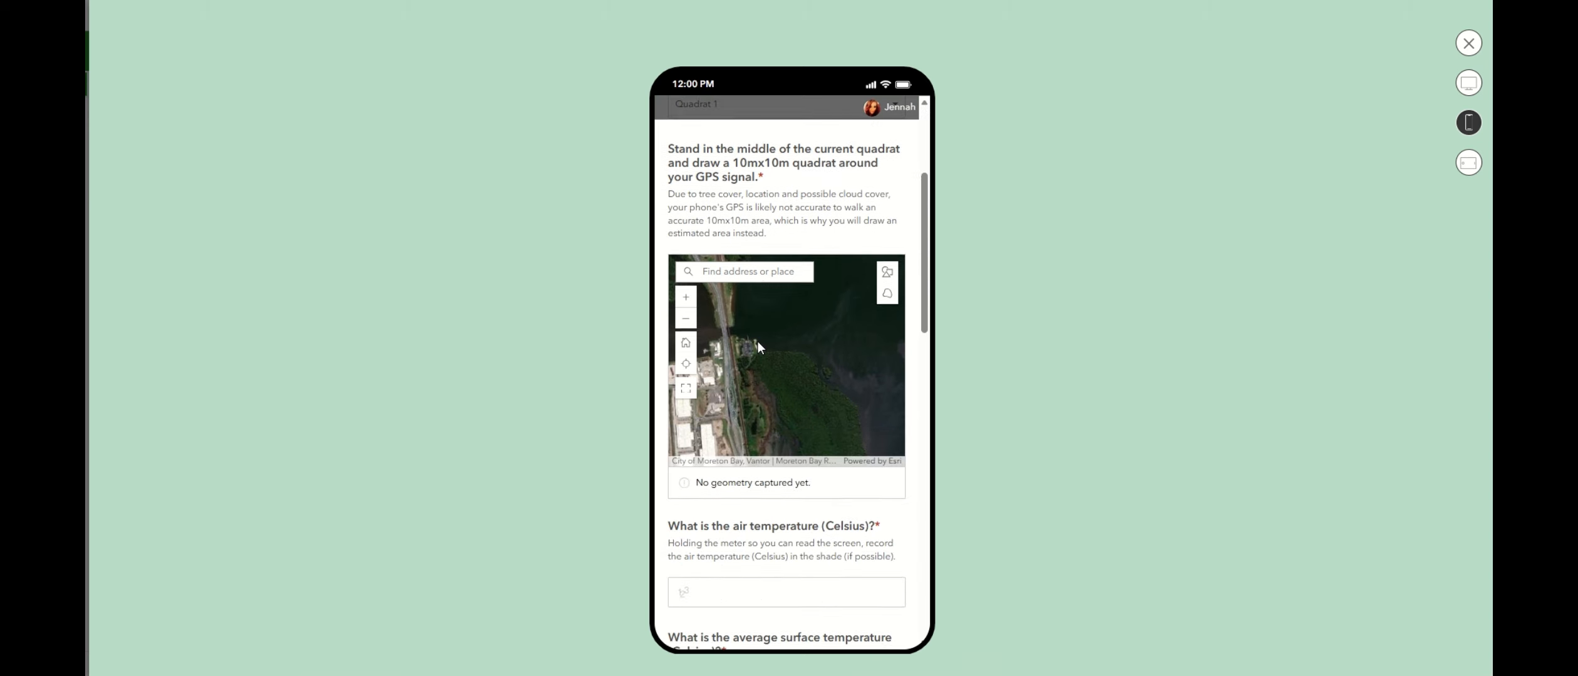
{"action": "left_click", "coordinate": [692, 364]}
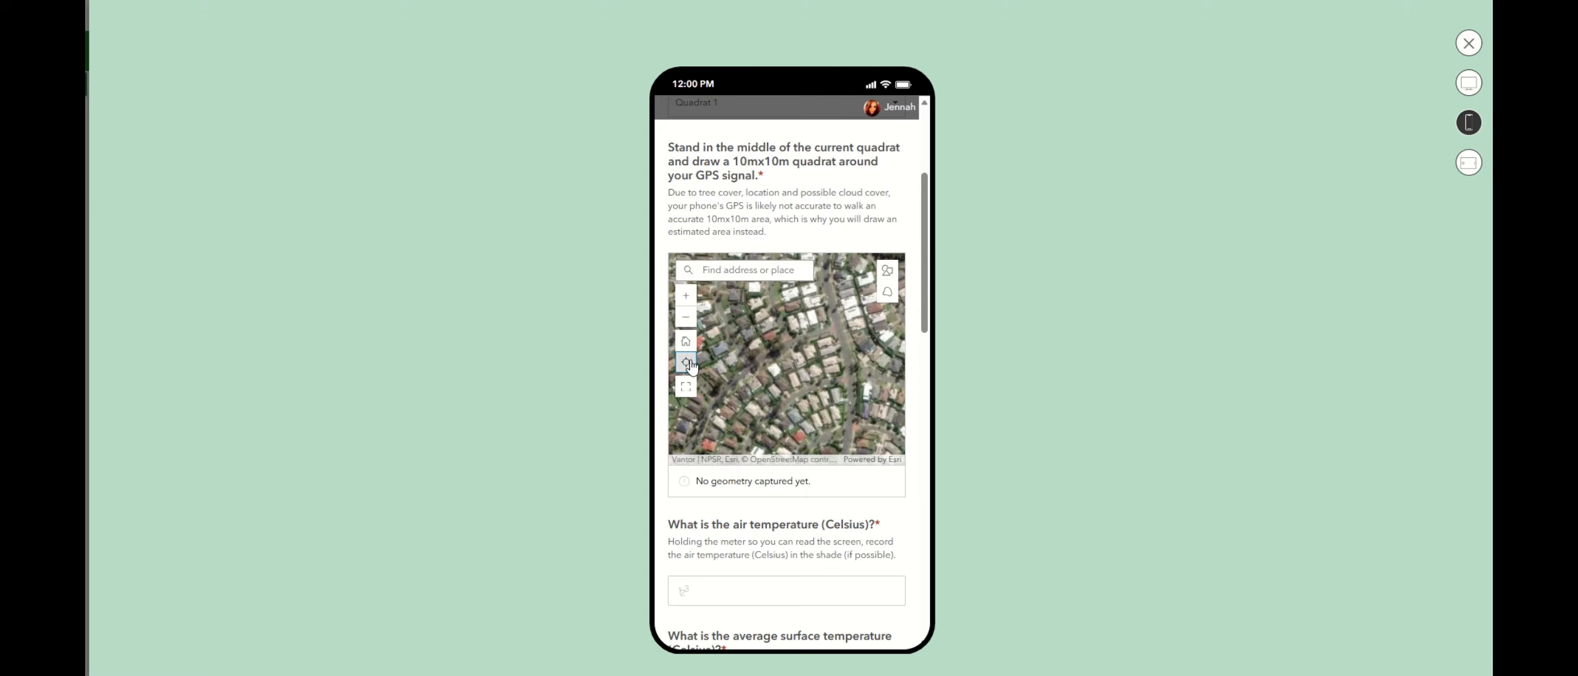
- Look through the preview's remaining questions down to the quadrat photo question and close the preview
{"action": "scroll", "coordinate": [870, 376], "scroll_direction": "down", "scroll_amount": 6}
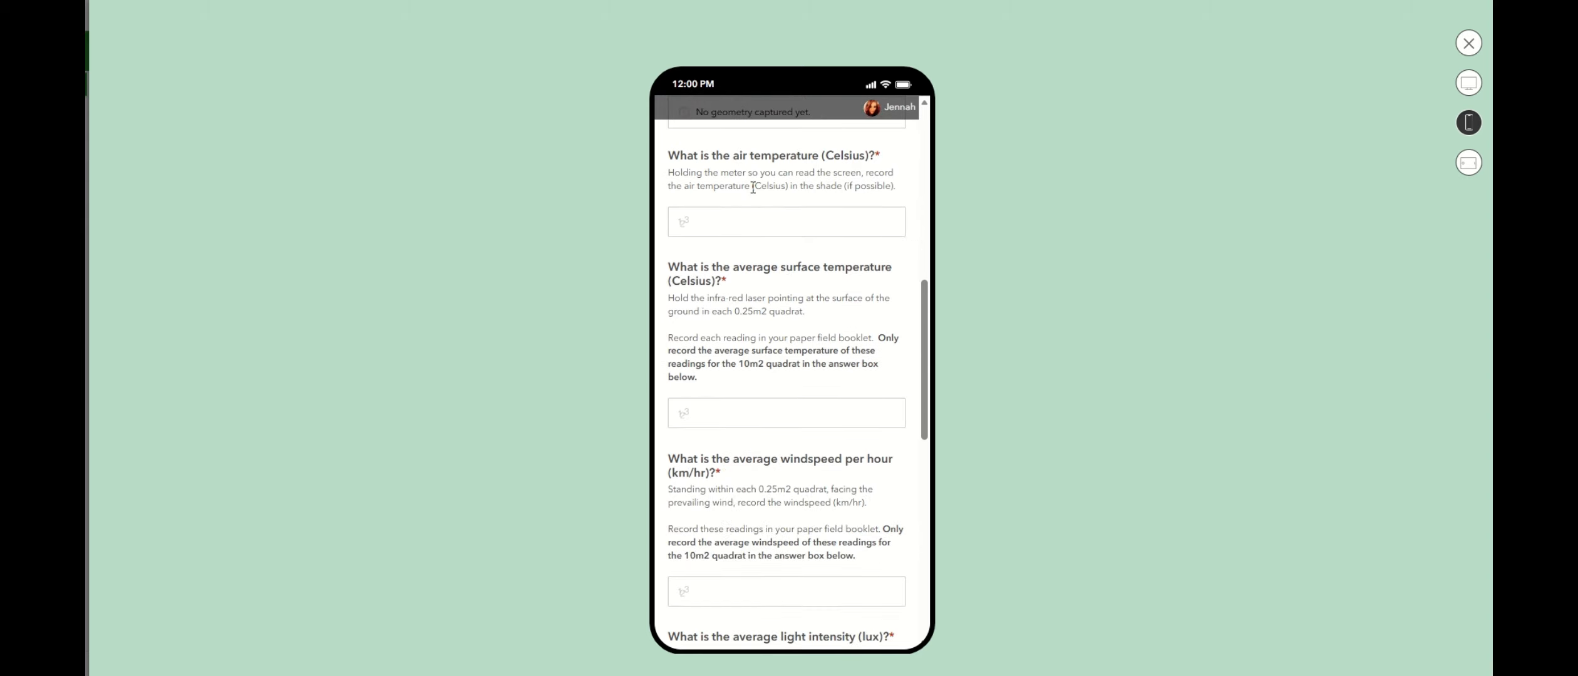
{"action": "scroll", "coordinate": [782, 352], "scroll_direction": "down", "scroll_amount": 11}
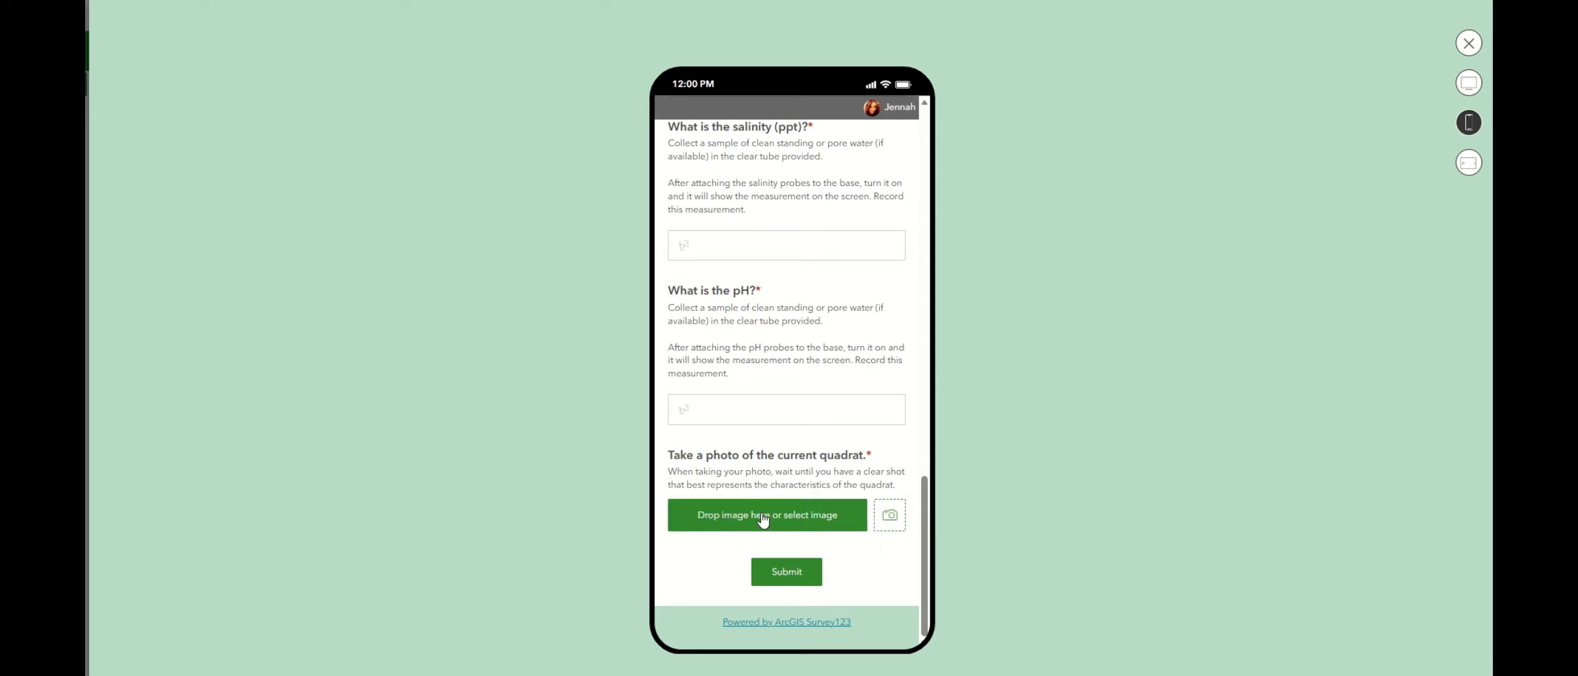
{"action": "scroll", "coordinate": [852, 467], "scroll_direction": "up", "scroll_amount": 10}
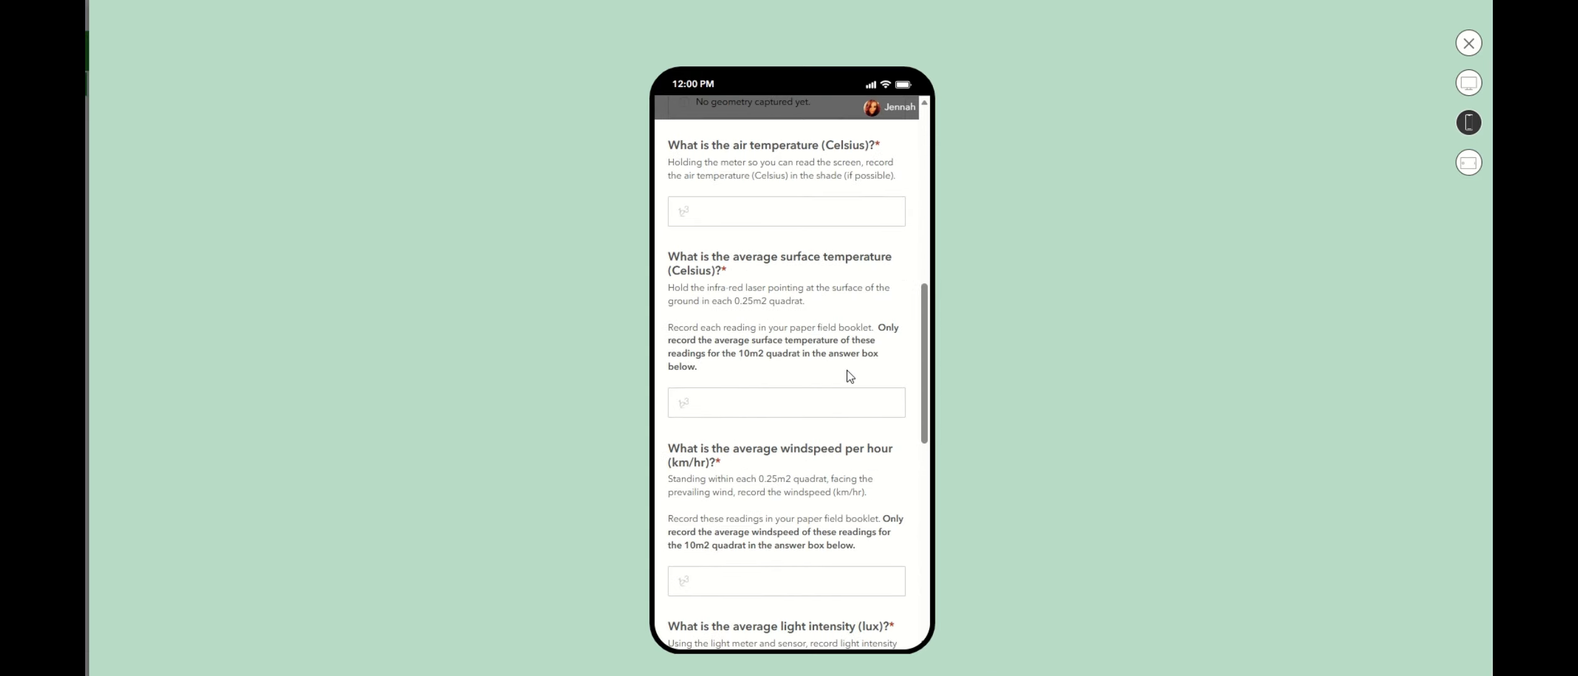
{"action": "left_click", "coordinate": [1467, 44]}
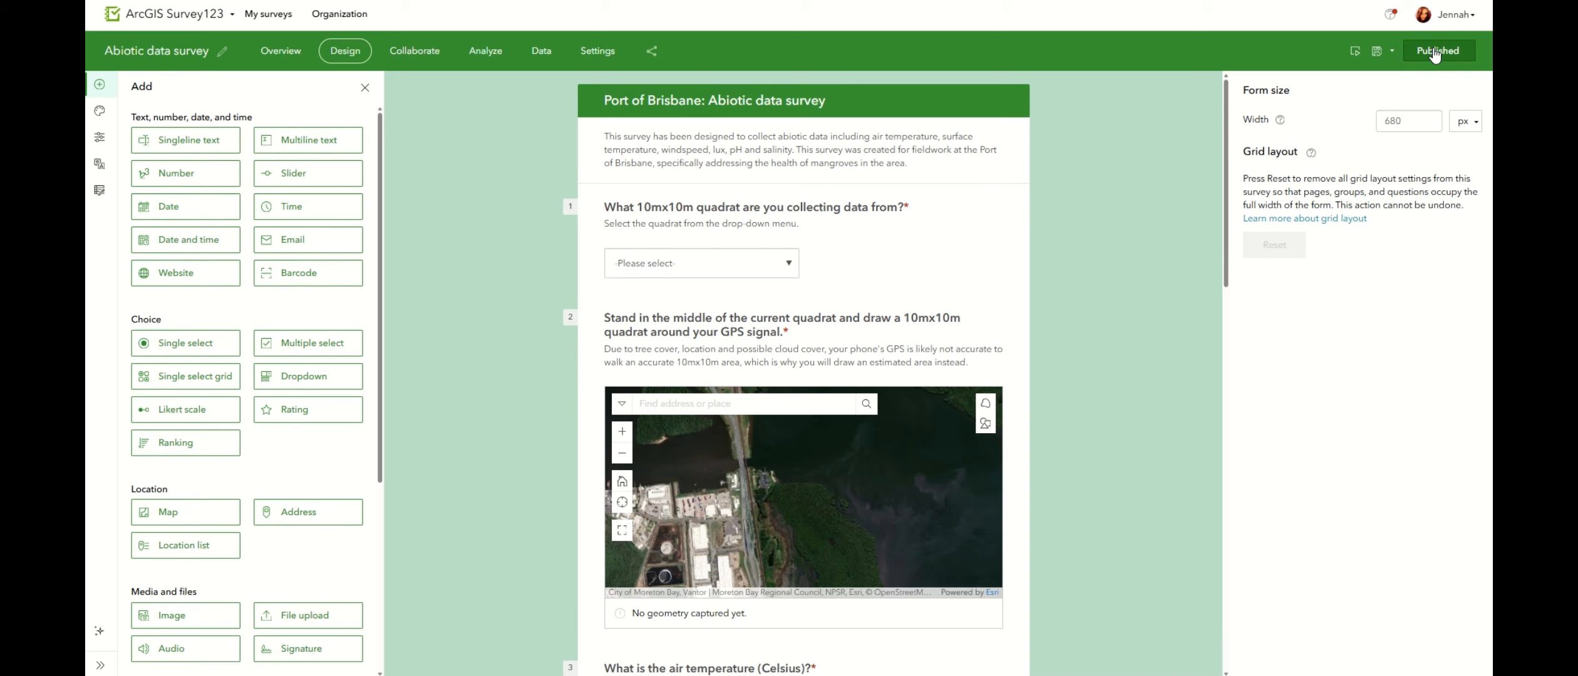
- In the survey's sharing settings, enable submissions by members of specific groups and let submitters only add new records
{"action": "left_click", "coordinate": [421, 53]}
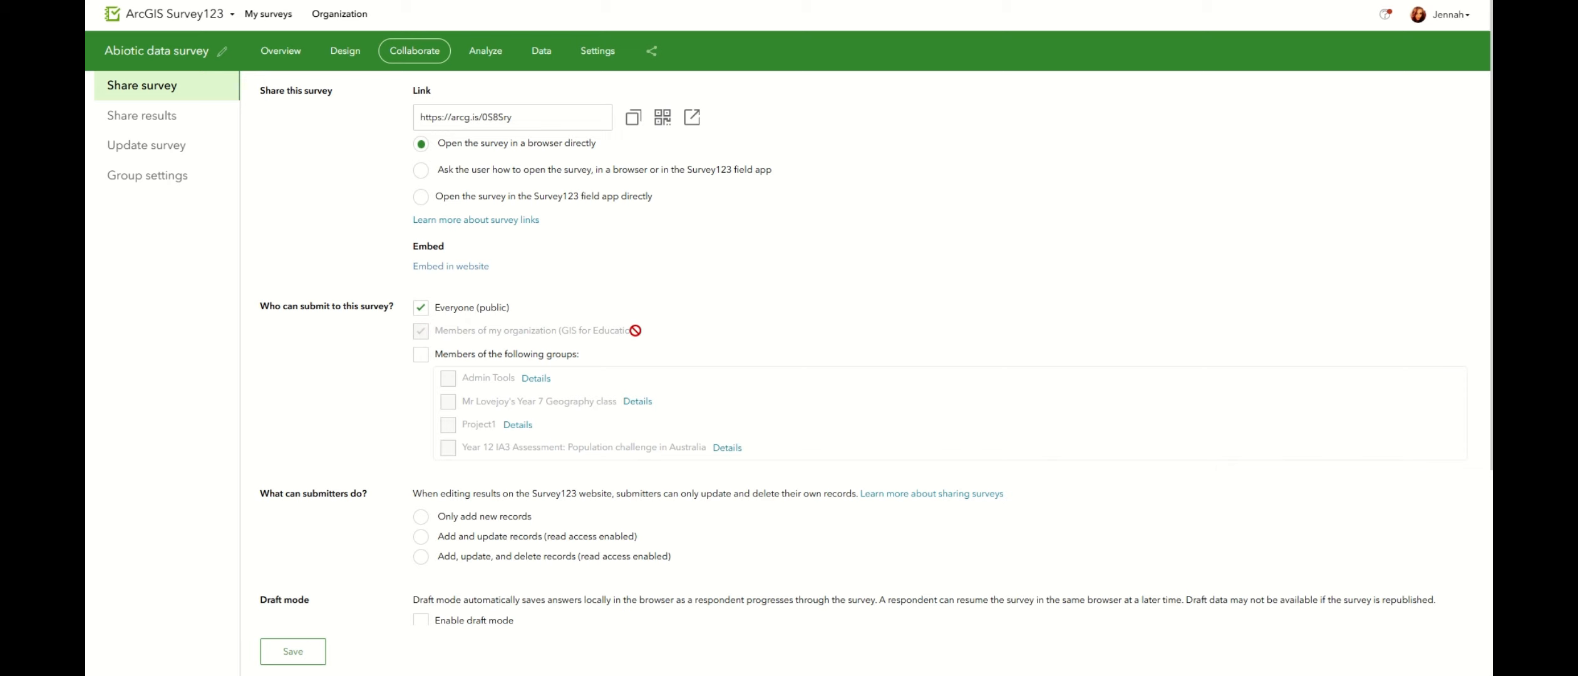
{"action": "left_click", "coordinate": [426, 356]}
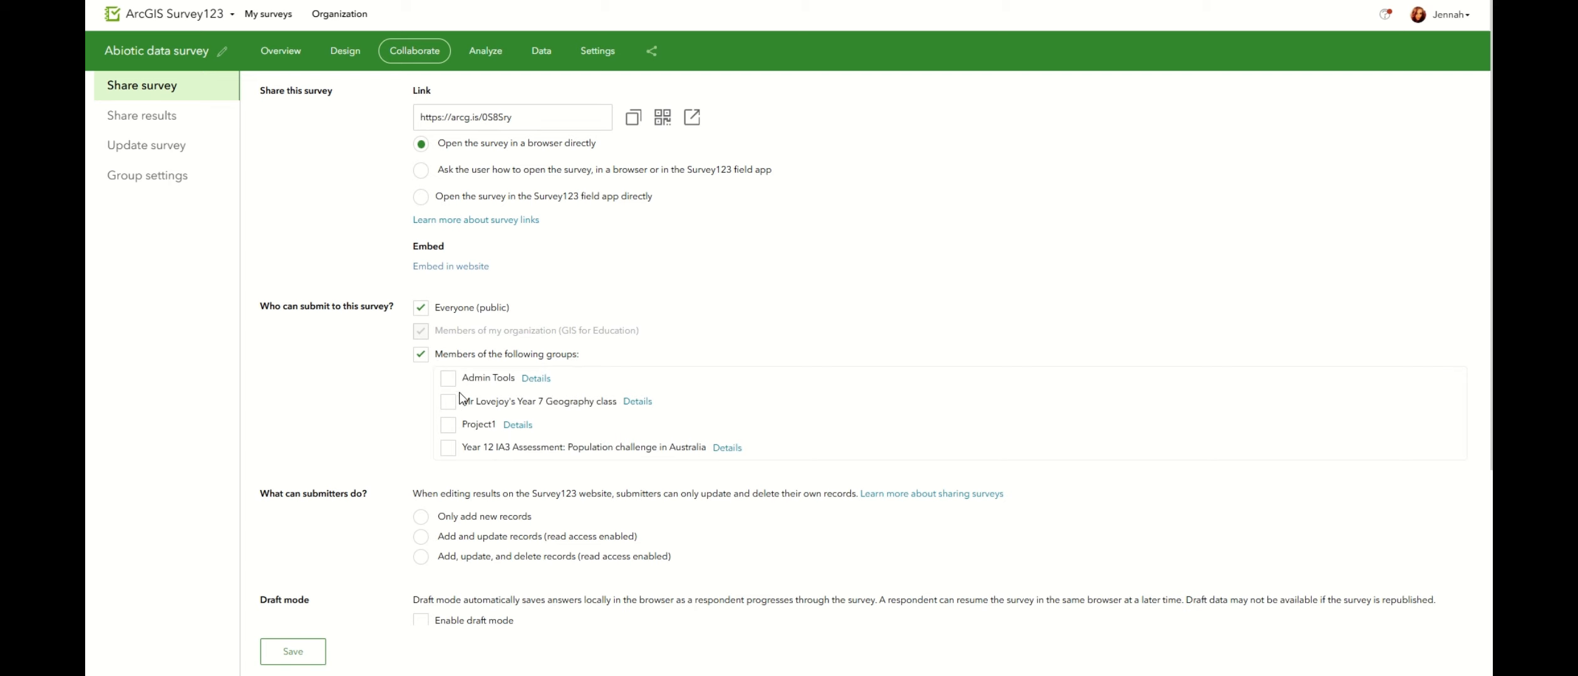
{"action": "scroll", "coordinate": [452, 435], "scroll_direction": "down", "scroll_amount": 1}
{"action": "scroll", "coordinate": [452, 440], "scroll_direction": "down", "scroll_amount": 1}
{"action": "scroll", "coordinate": [460, 329], "scroll_direction": "up", "scroll_amount": 1}
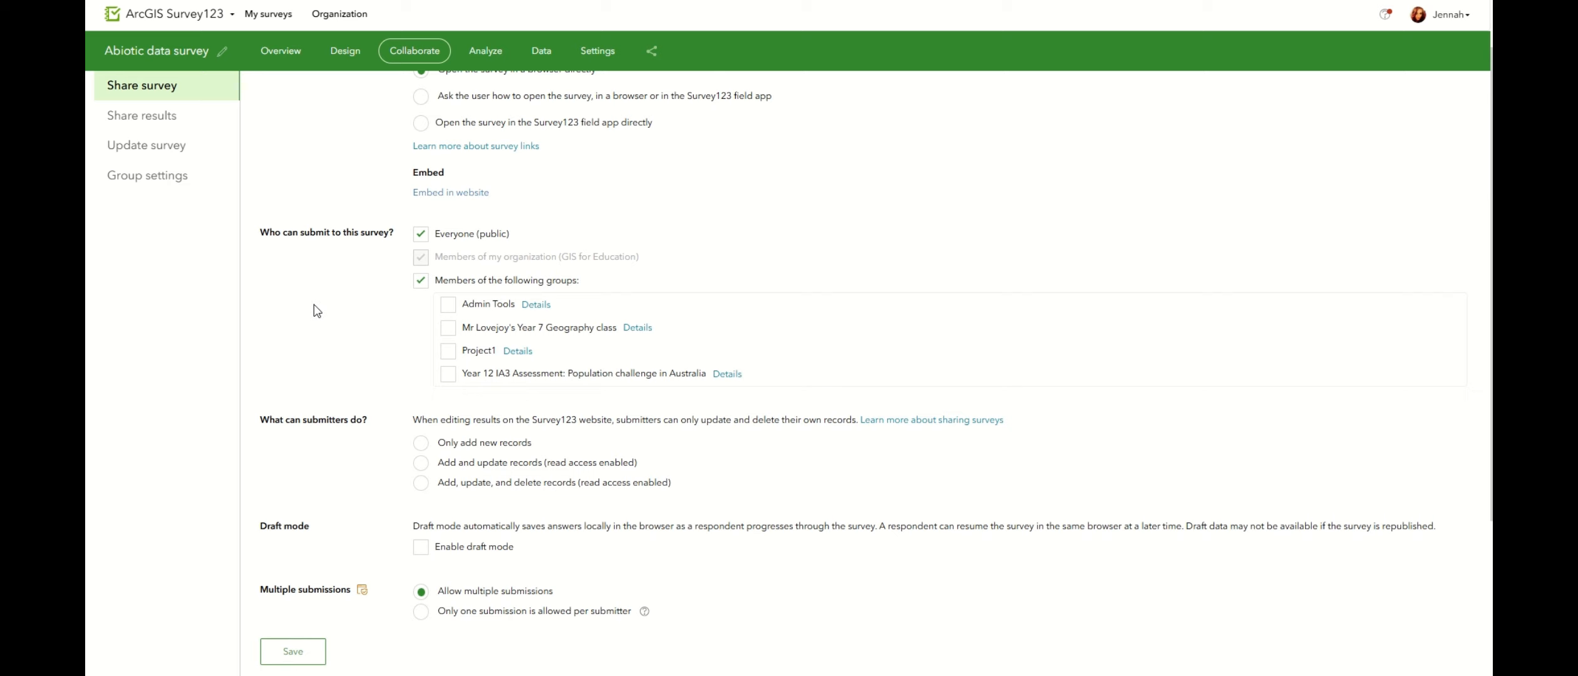
{"action": "scroll", "coordinate": [318, 310], "scroll_direction": "down", "scroll_amount": 4}
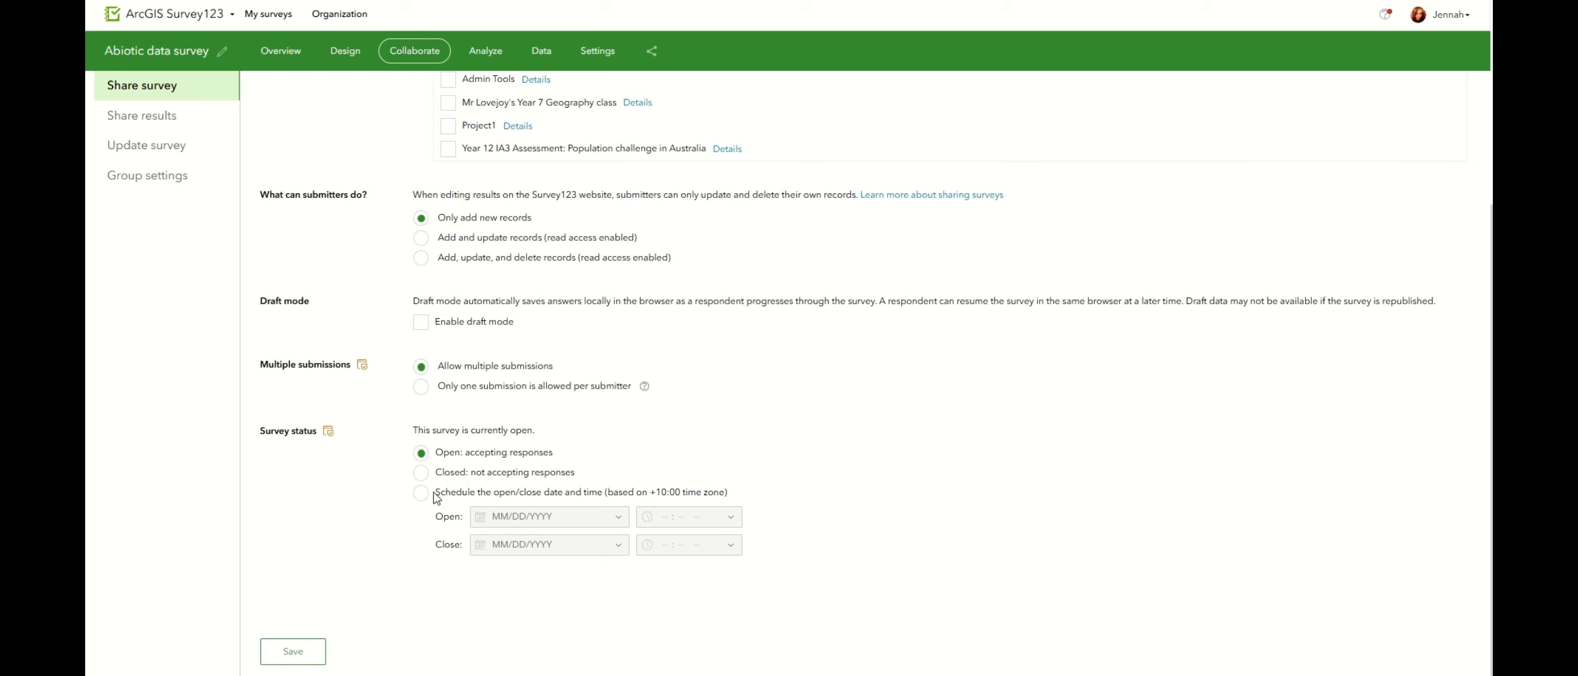
- Set the survey status to closed and switch it back to open for accepting responses
{"action": "left_click", "coordinate": [421, 474]}
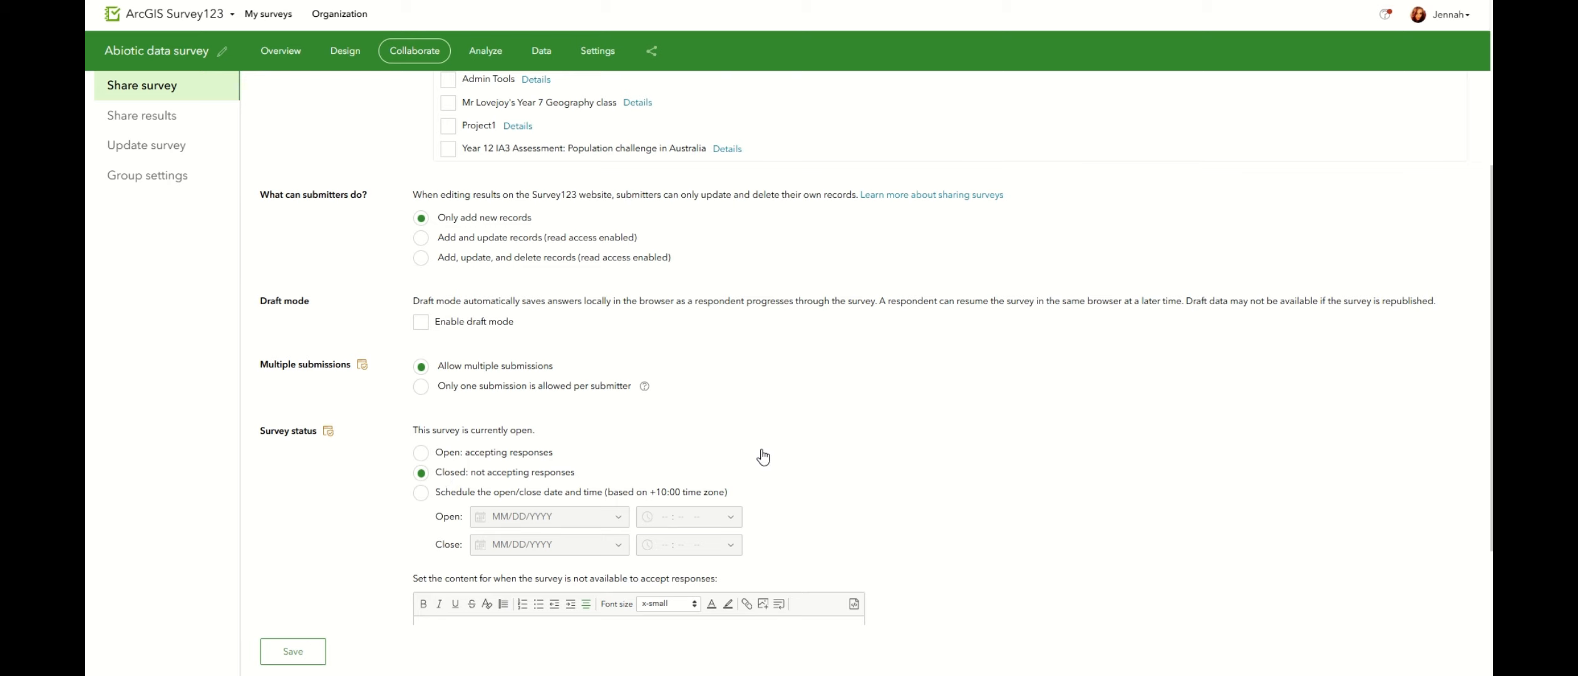
{"action": "left_click", "coordinate": [423, 454]}
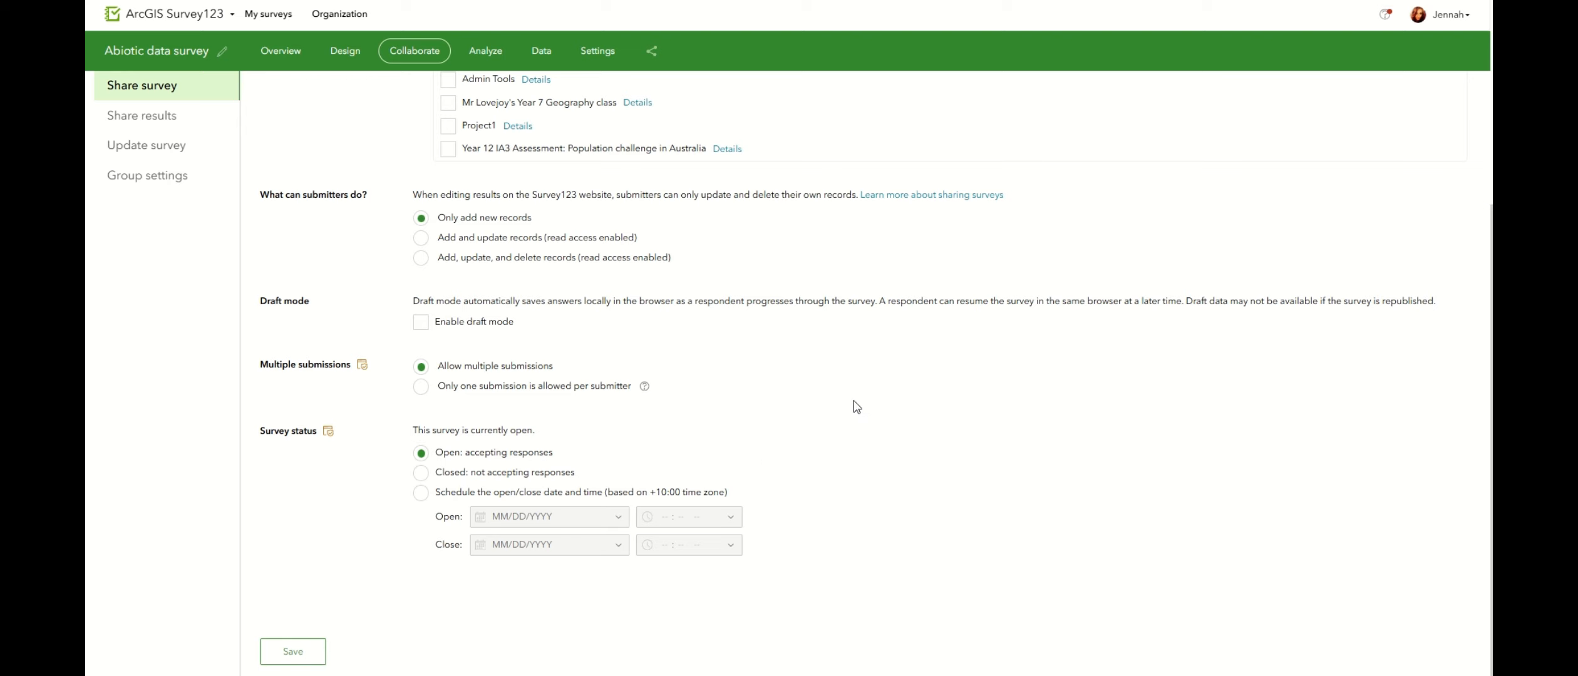
{"action": "scroll", "coordinate": [857, 403], "scroll_direction": "up", "scroll_amount": 5}
- Try the seashell theme on the Abiotic data survey's design and replace it with the red and purple night sky theme
{"action": "left_click", "coordinate": [326, 55]}
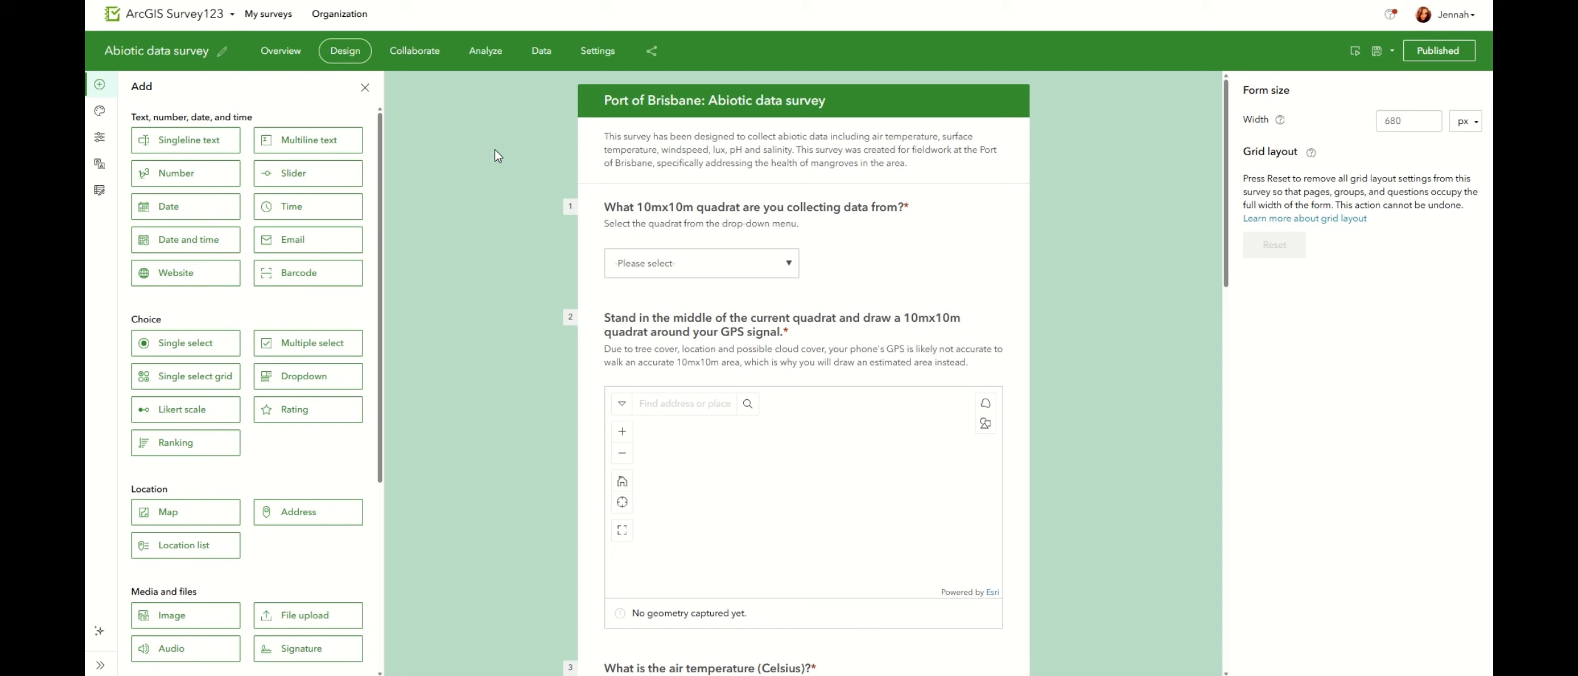
{"action": "left_click", "coordinate": [99, 111]}
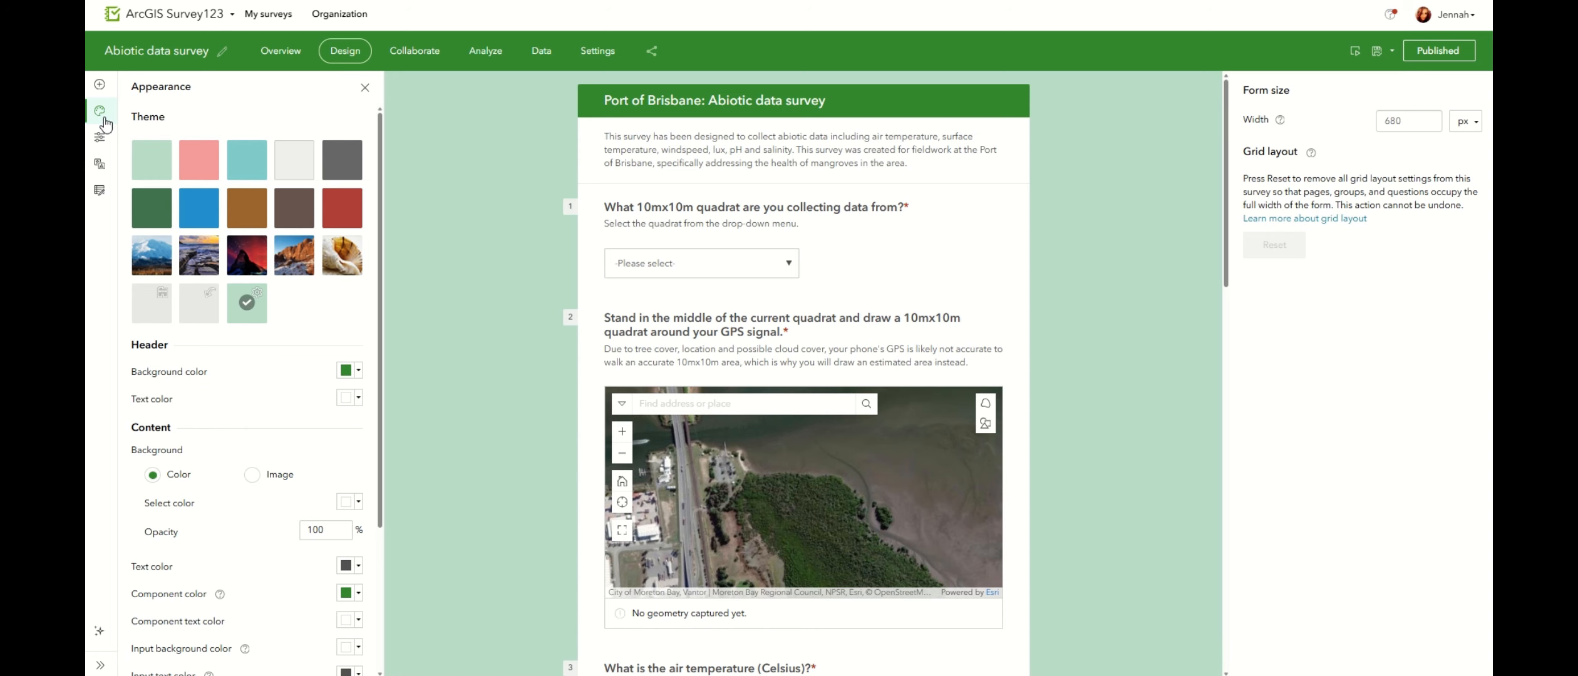
{"action": "left_click", "coordinate": [340, 255]}
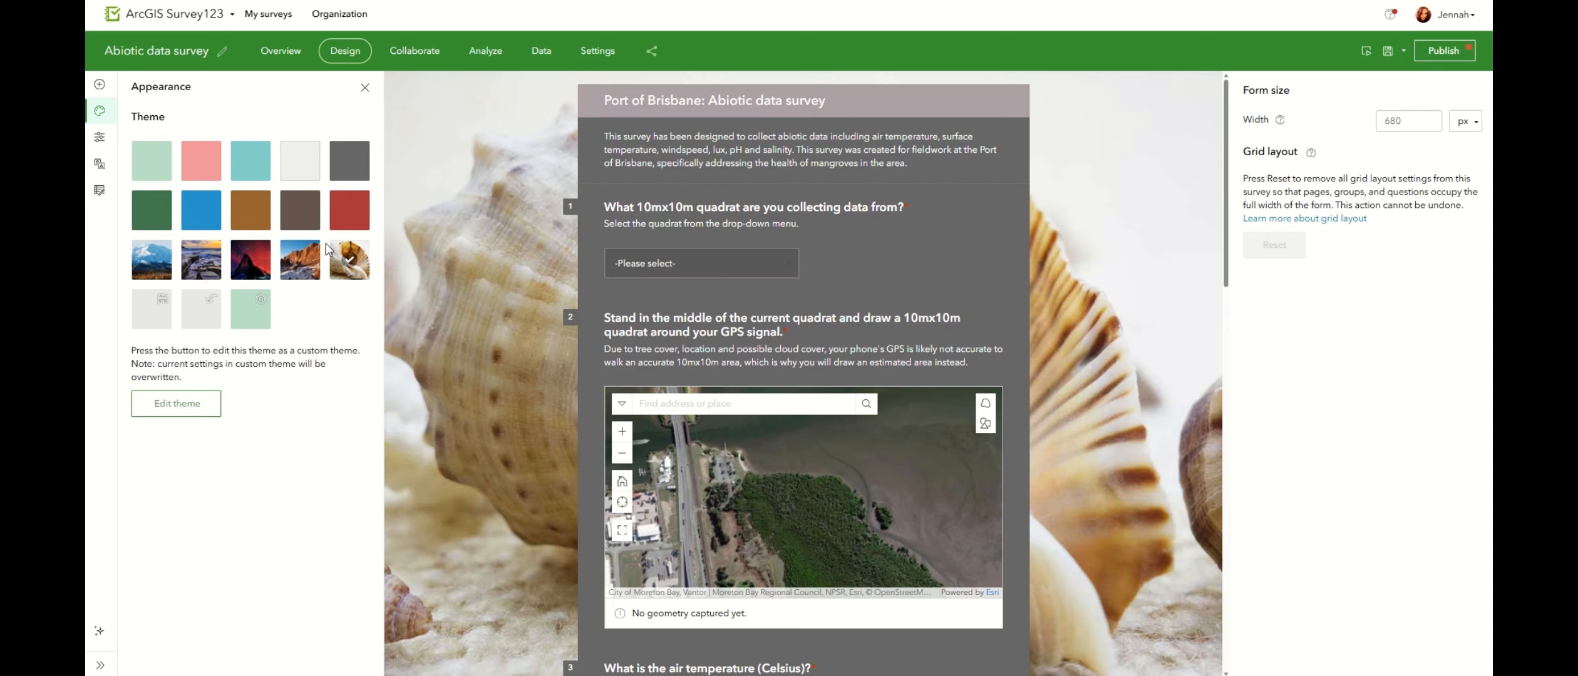
{"action": "left_click", "coordinate": [260, 265]}
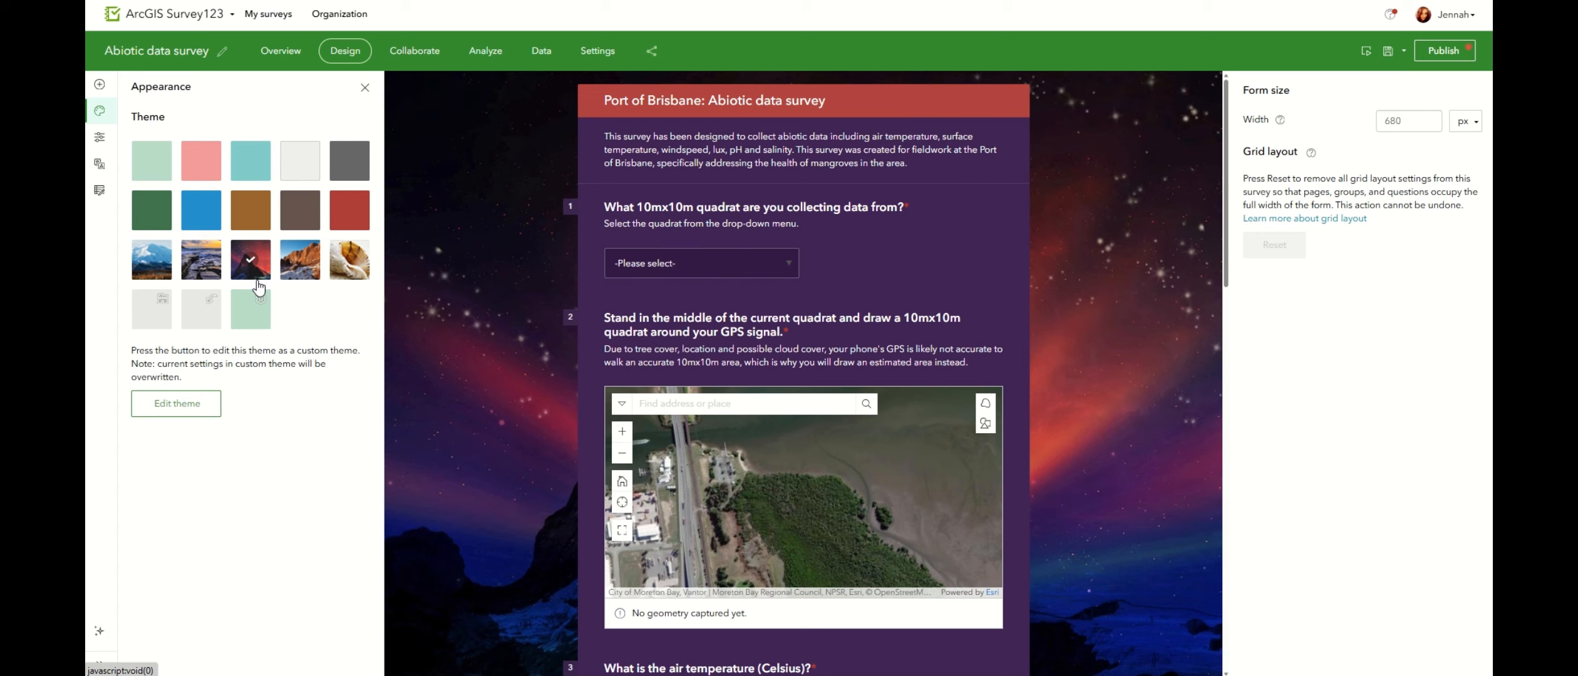